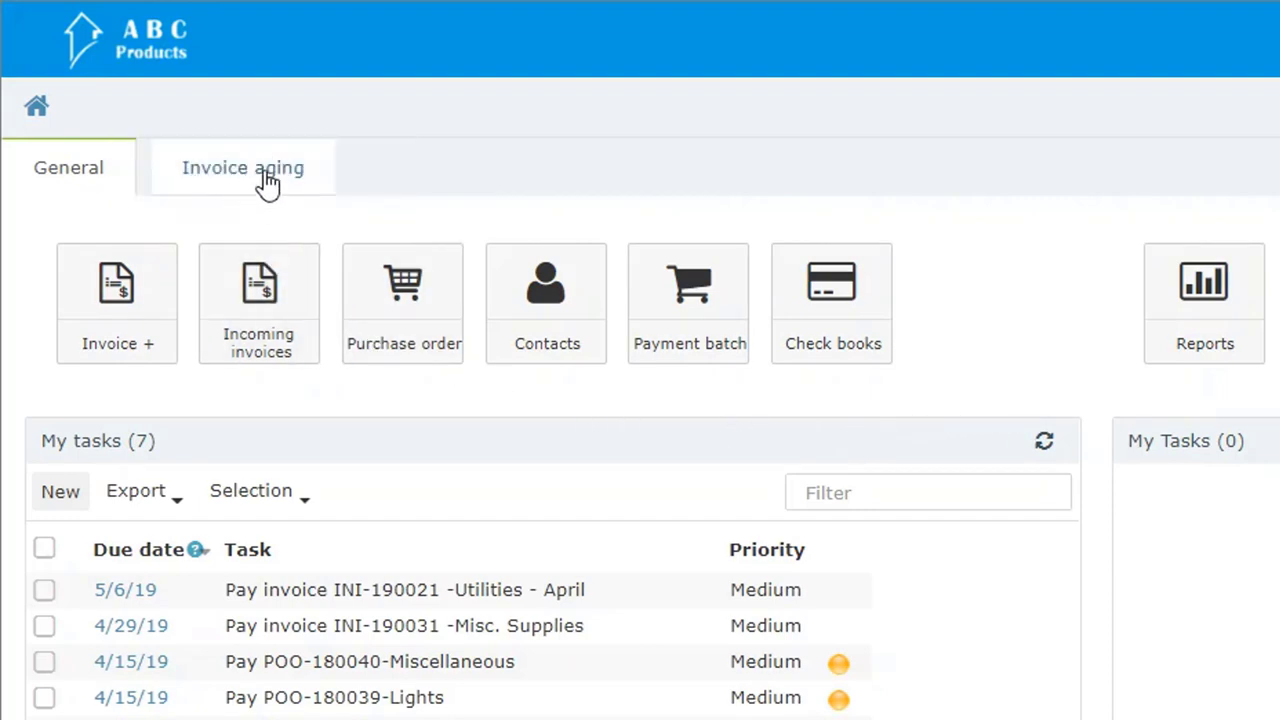
Step: Run the accounts payable invoice aging report, expand it to individual invoices, and inspect the General Gas and Electric invoice
click(264, 170)
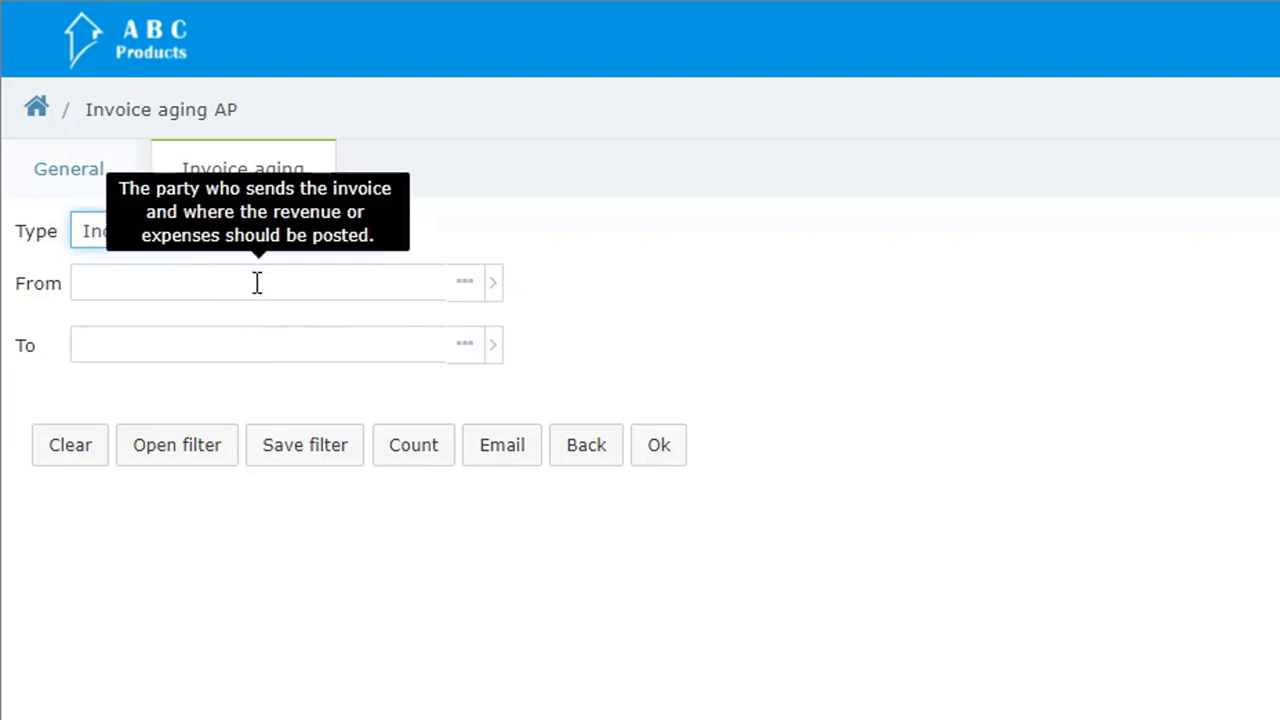
click(650, 455)
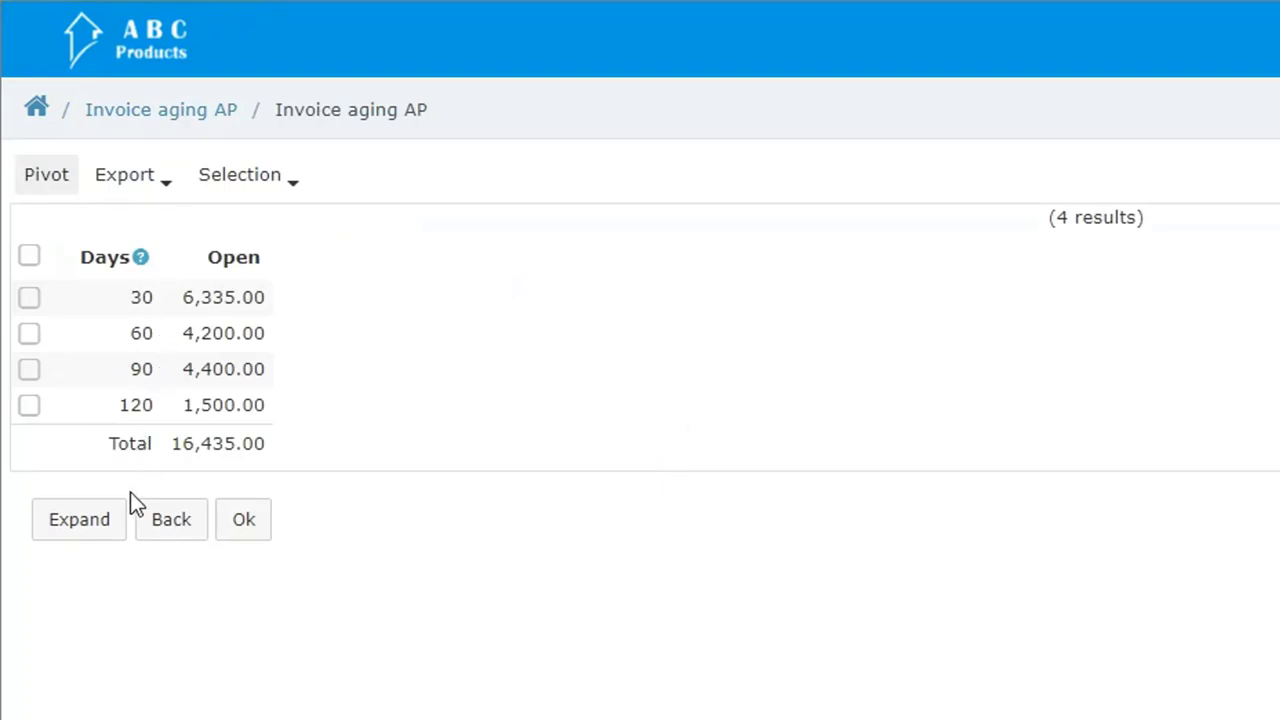
click(105, 525)
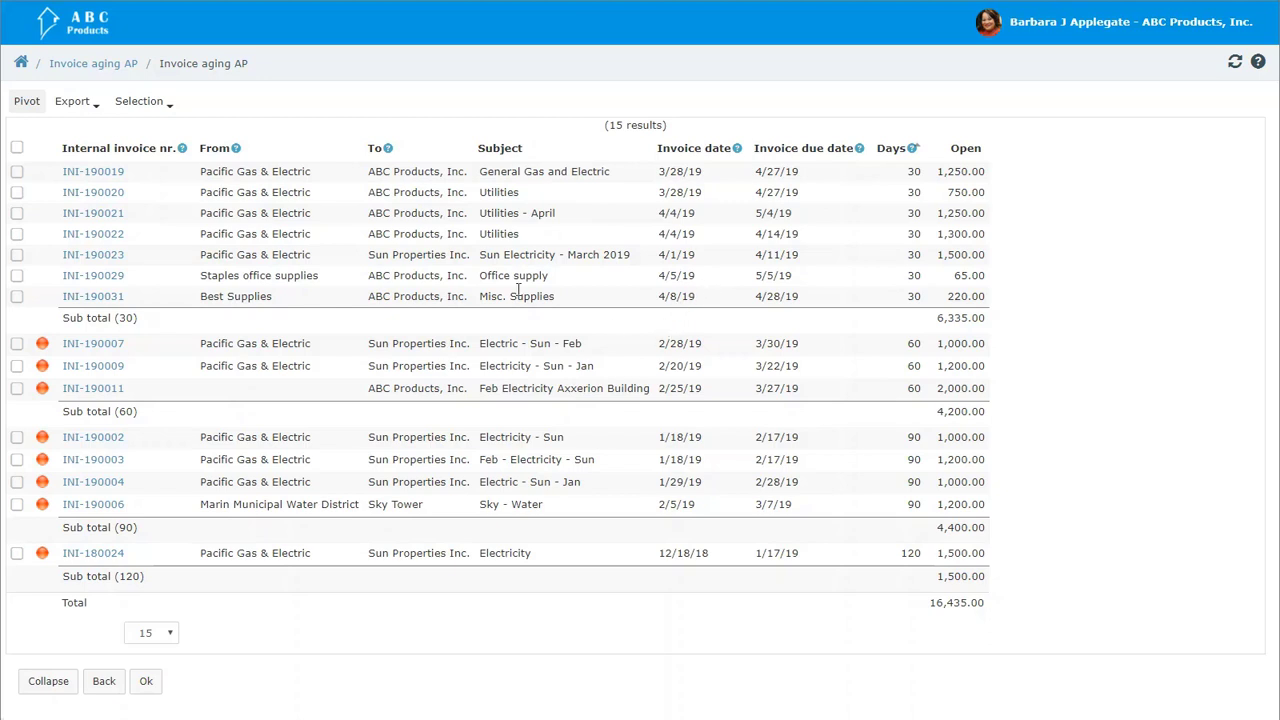
click(104, 175)
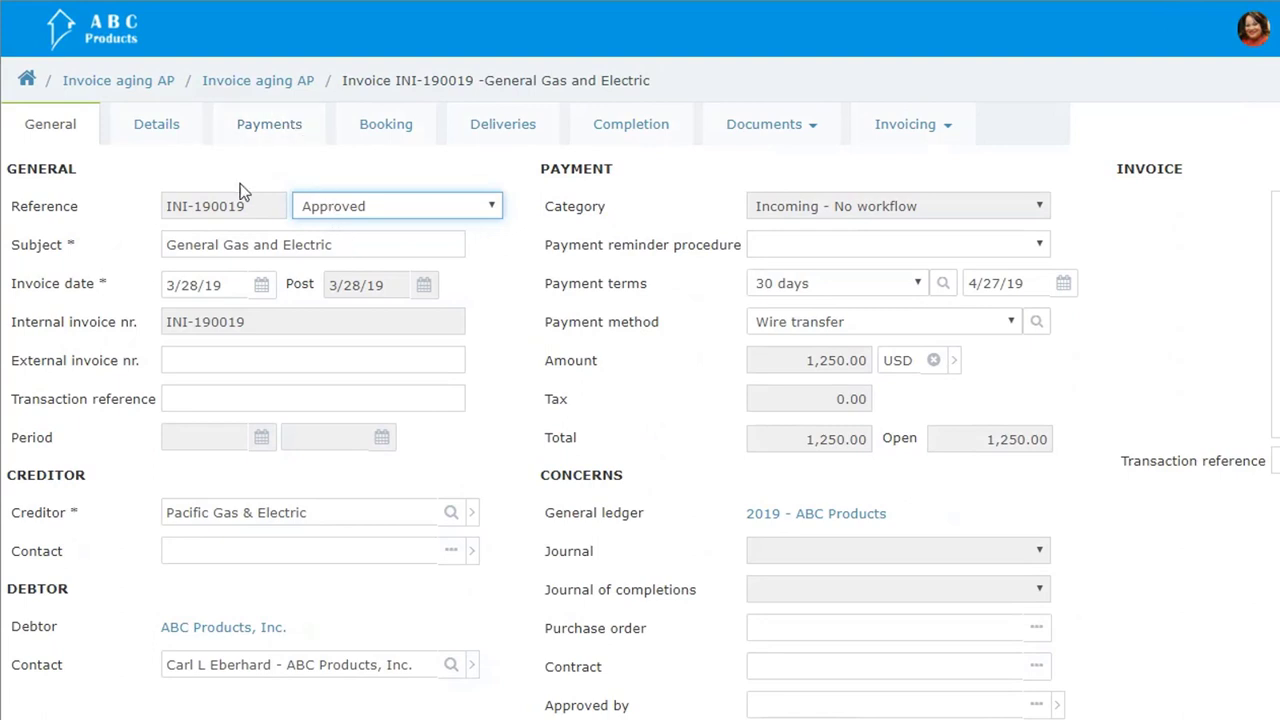
click(28, 80)
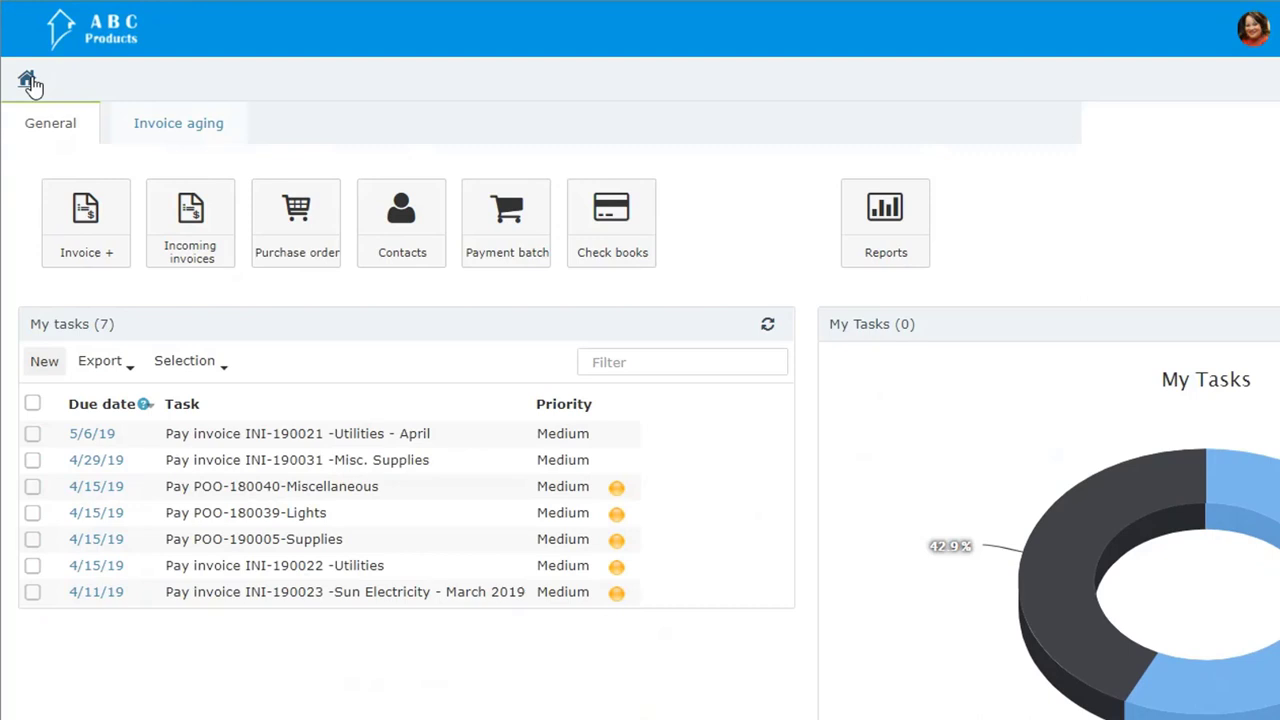
Step: Create a new incoming invoice with the subject "Utilities for March"
click(80, 230)
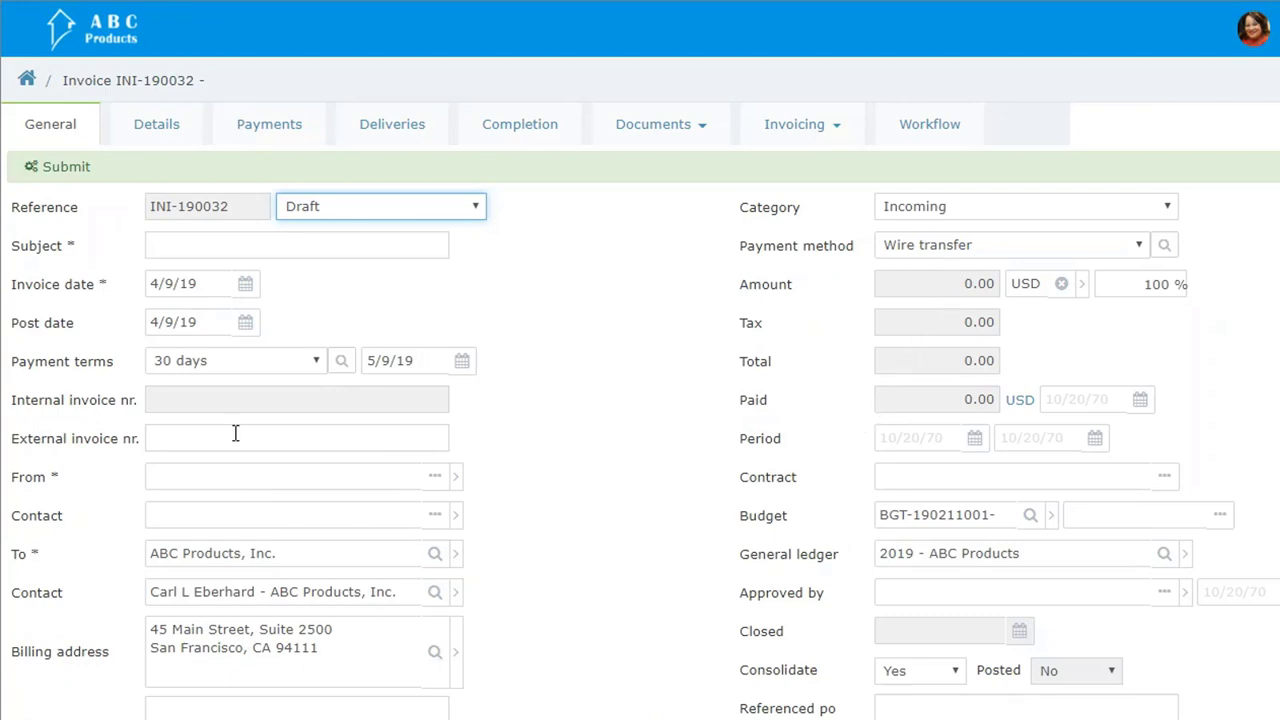
click(225, 243)
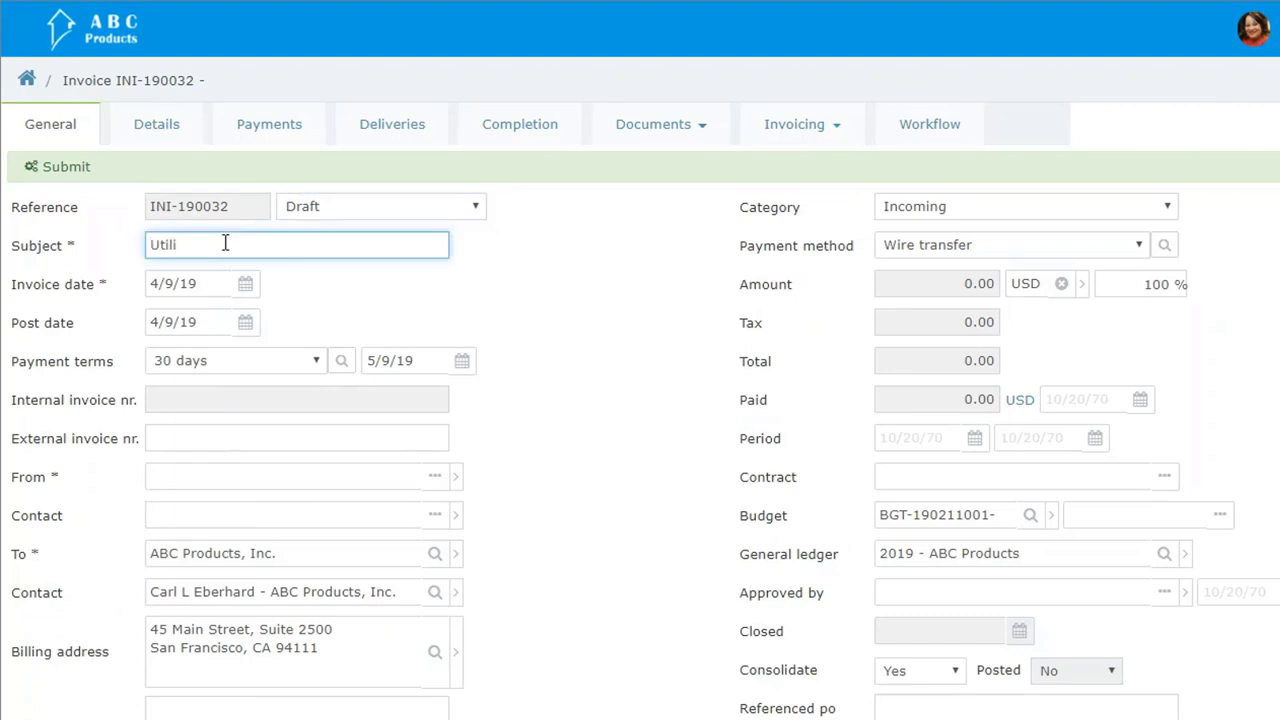
text(Utilities for March)
Step: Set Pacific Gas & Electric as the party the invoice is from
click(194, 470)
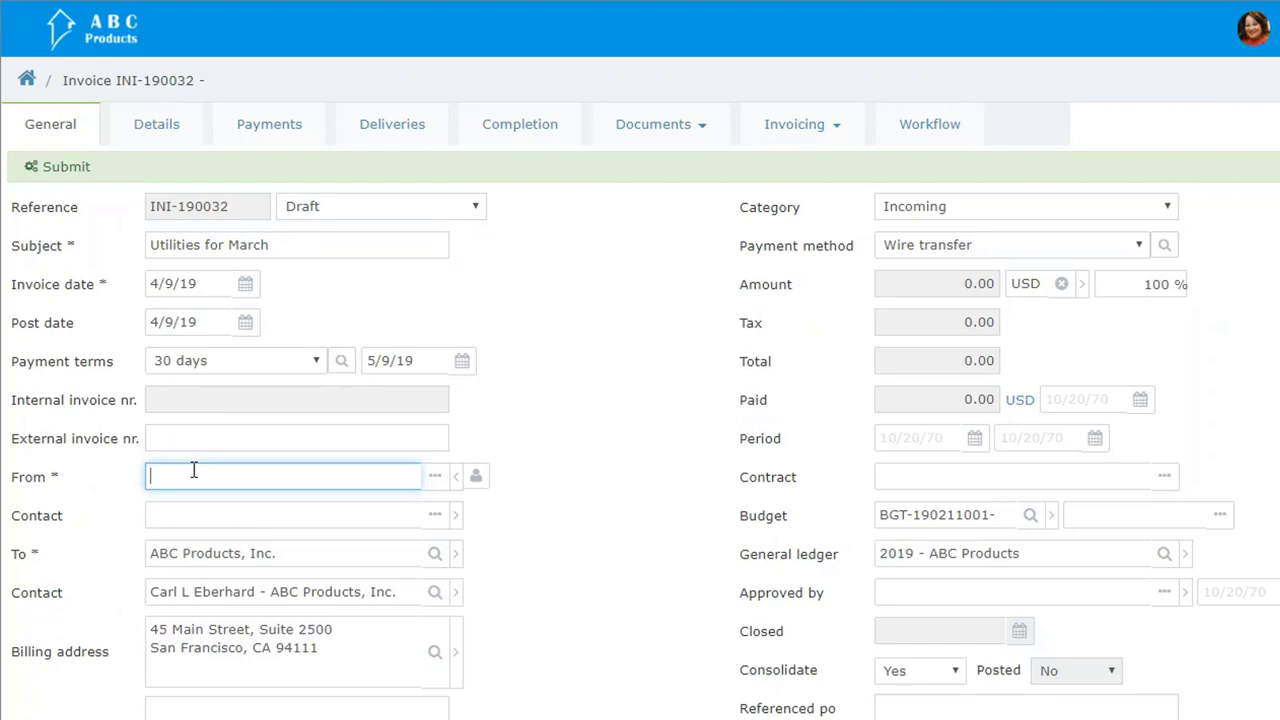
text(pacific)
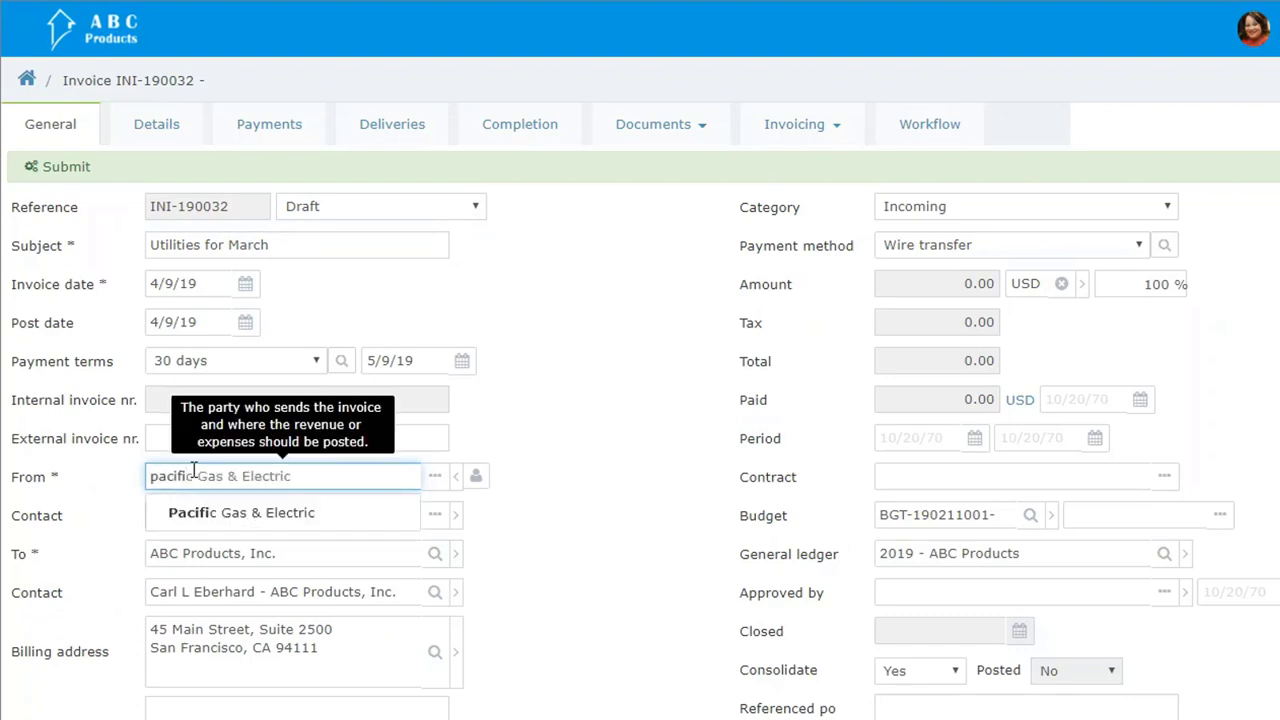
key(Down)
key(Return)
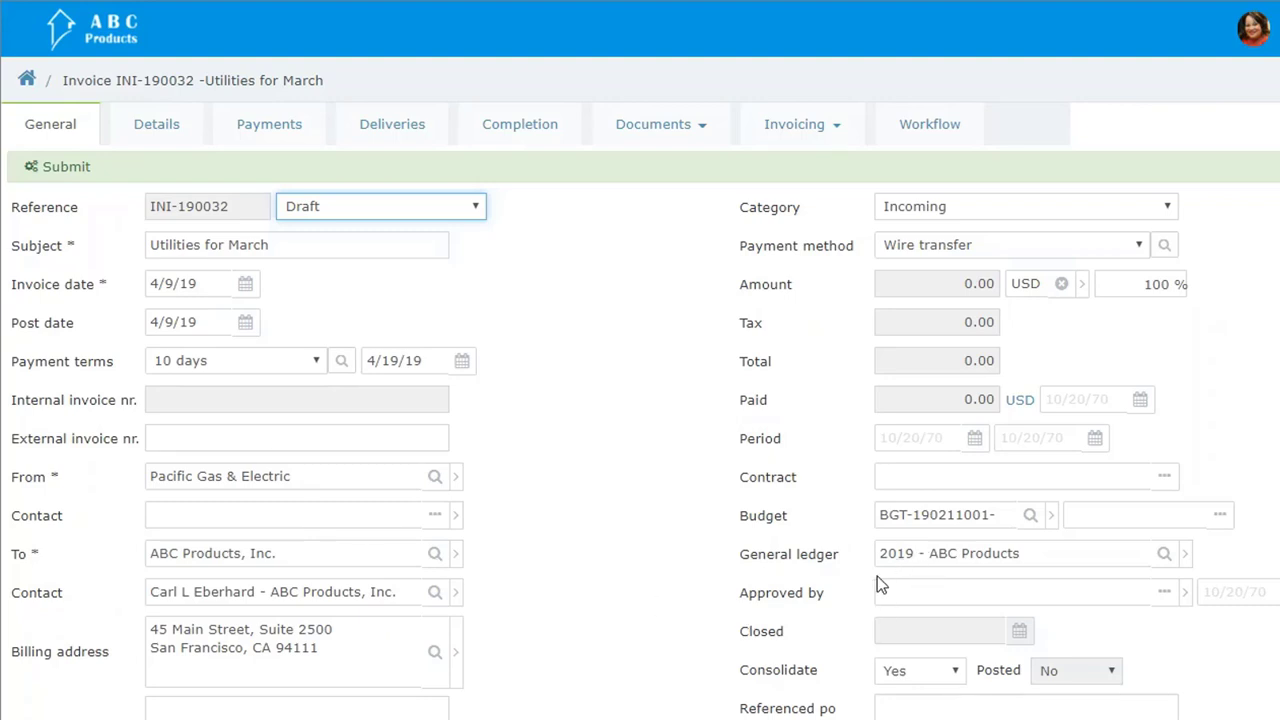
Step: Add a new invoice item described as "Utilities" with a price of 1300.00
scroll(876, 577, down, 2)
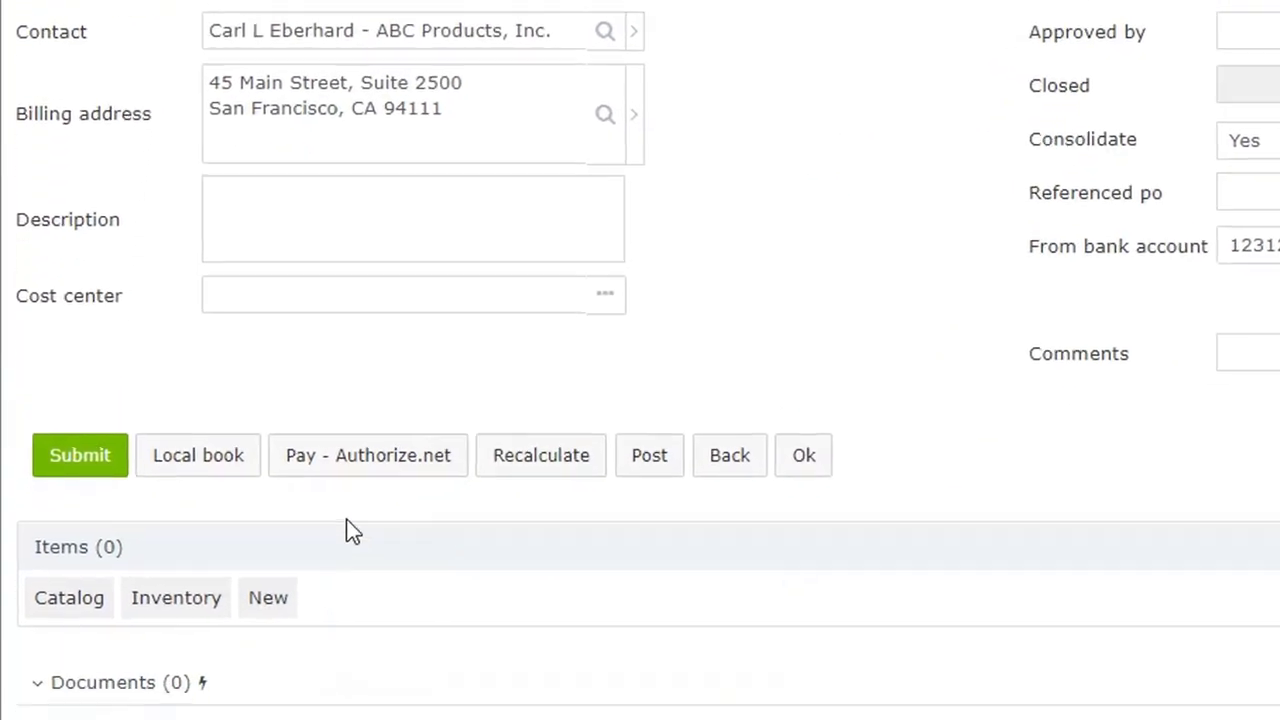
click(298, 590)
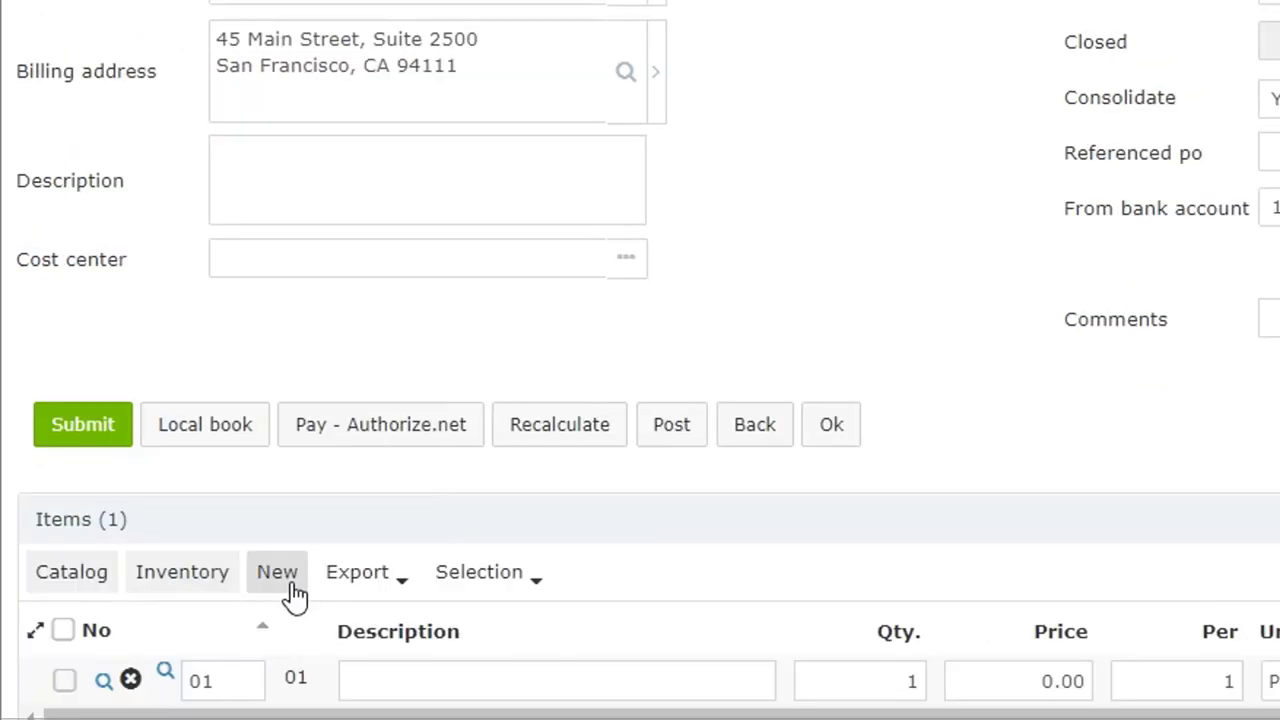
scroll(306, 592, down, 1)
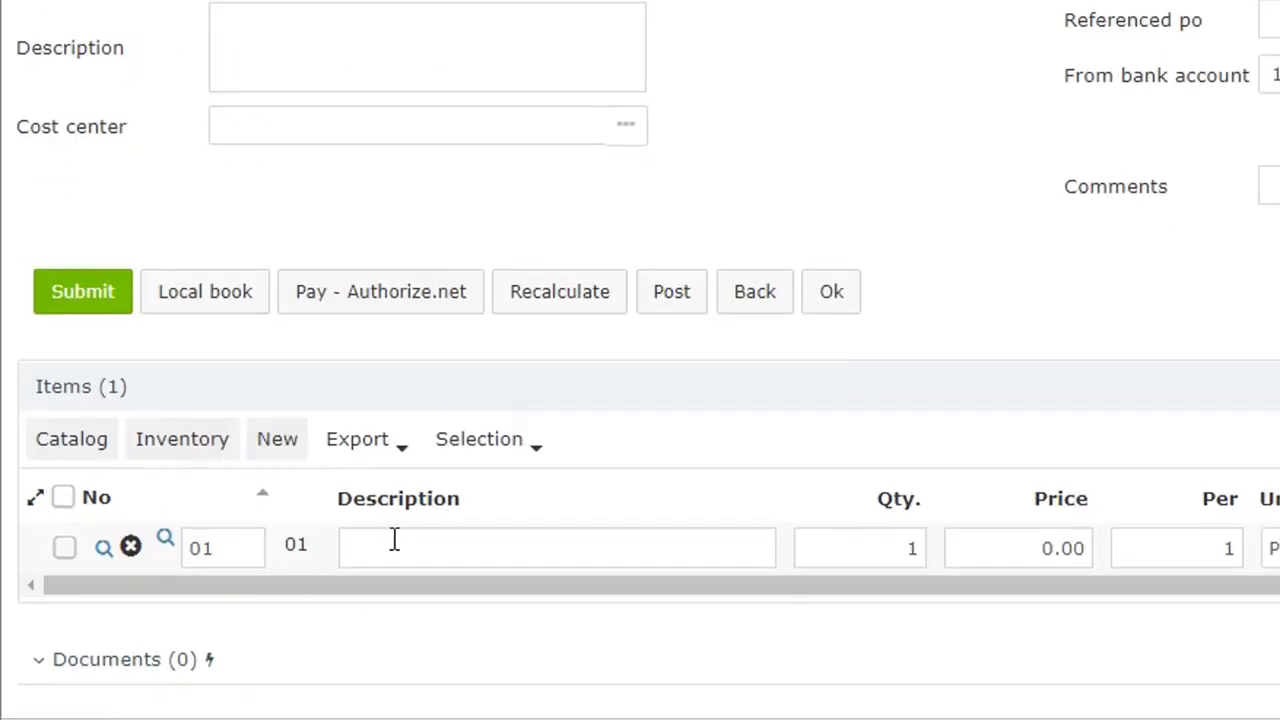
click(395, 539)
text(Utilities)
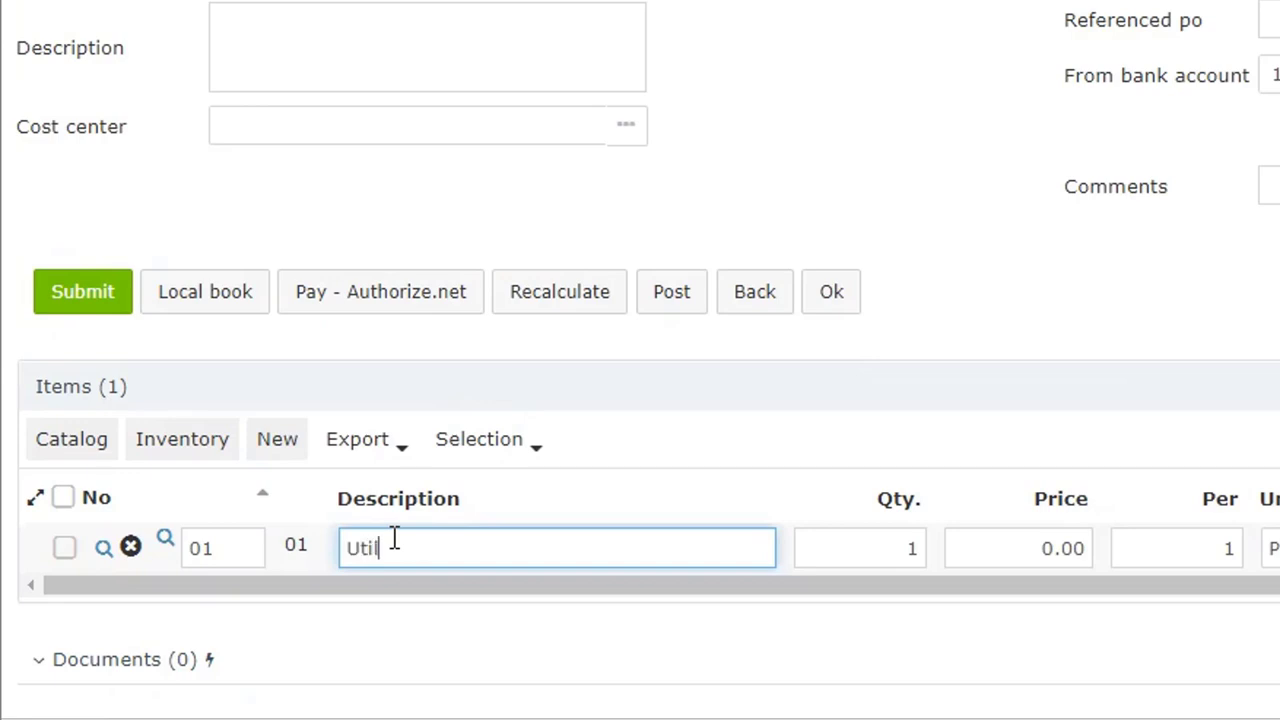
key(Tab)
key(Tab)
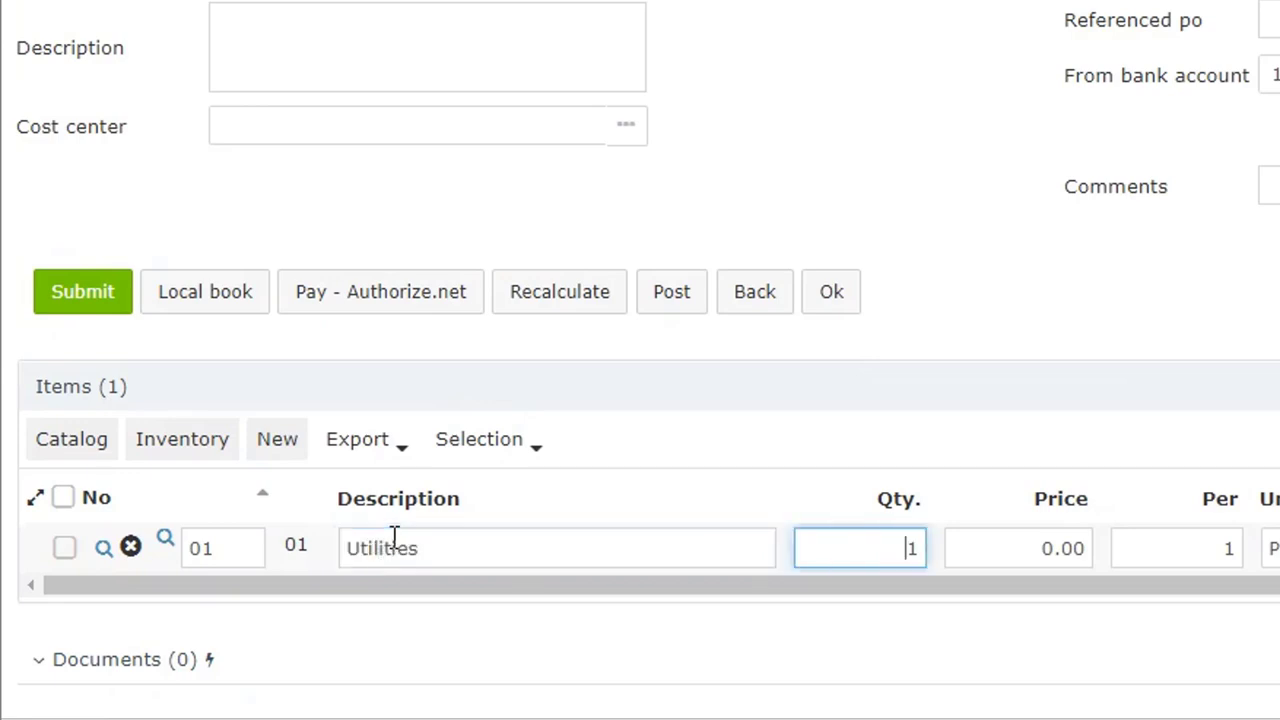
text(130)
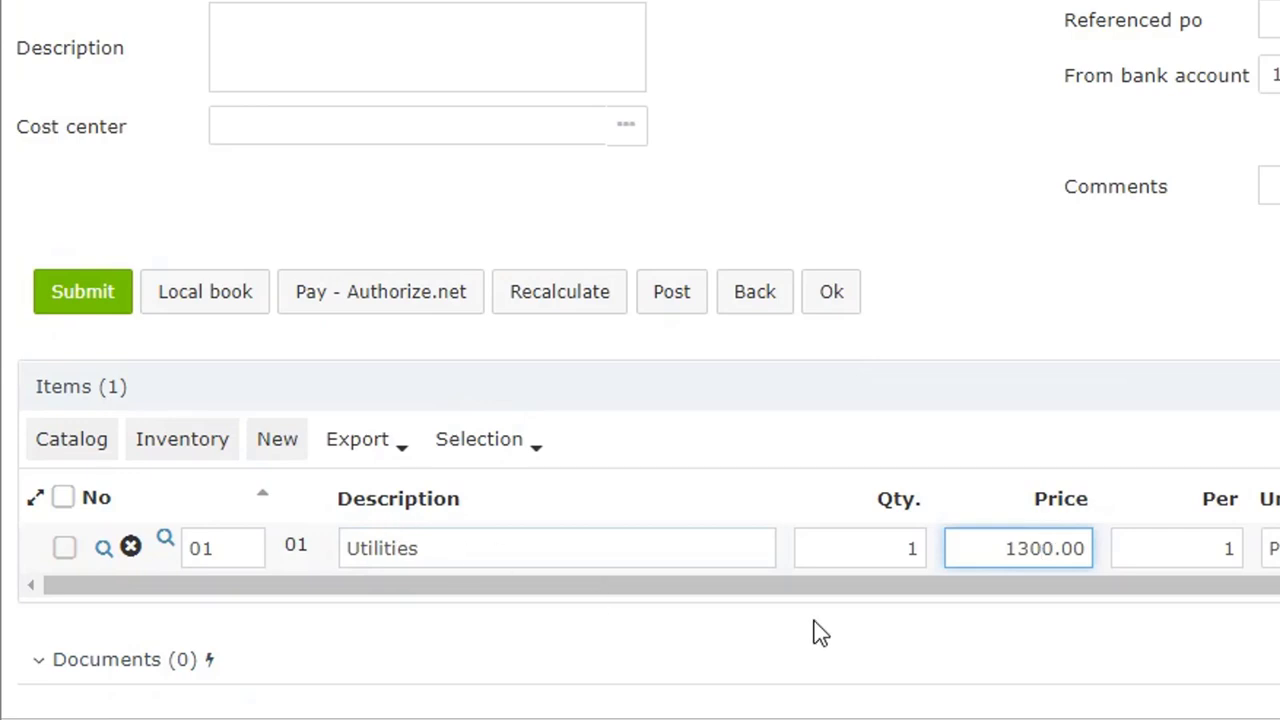
Step: Set the tax of the Utilities item to the blank option
drag(860, 592, 1279, 650)
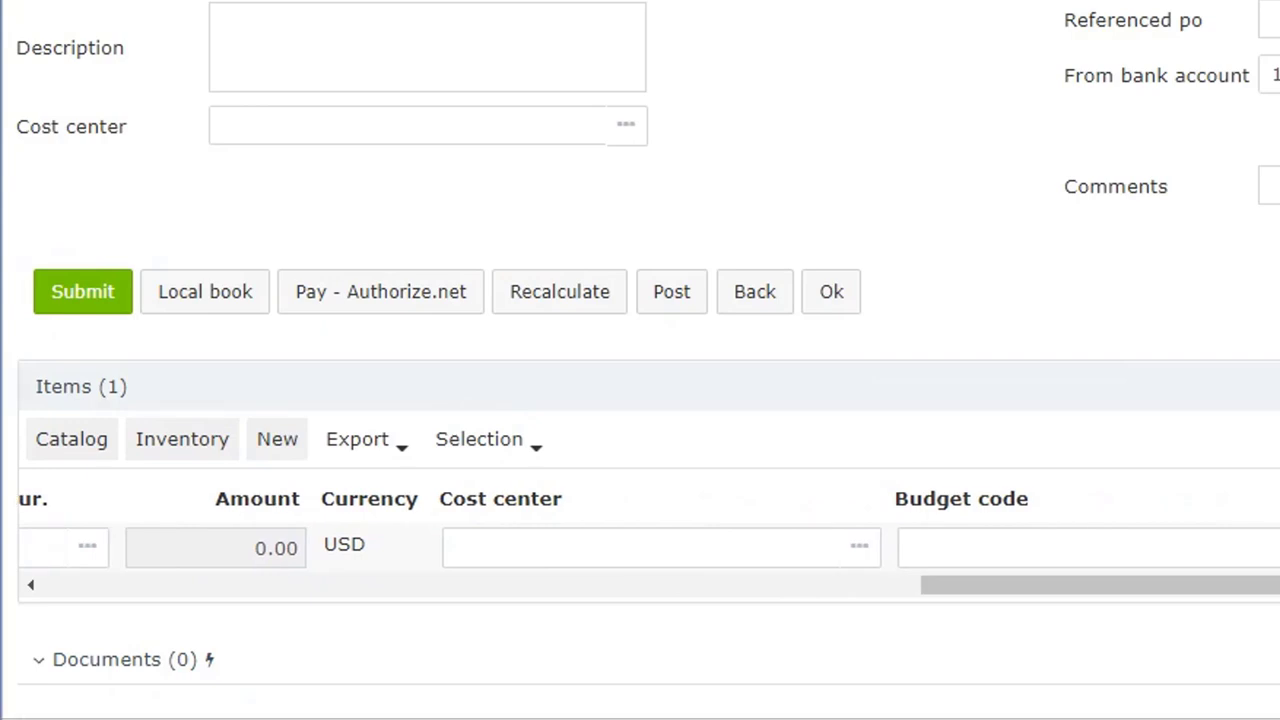
click(609, 583)
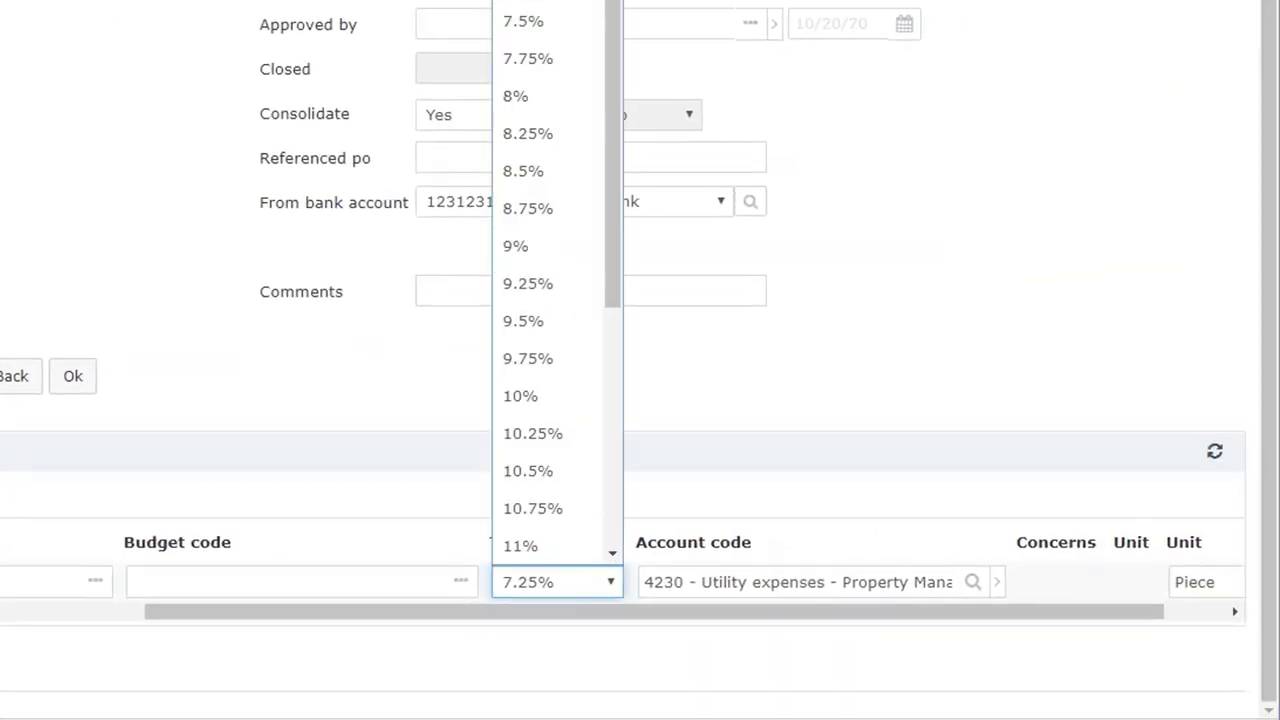
click(540, 2)
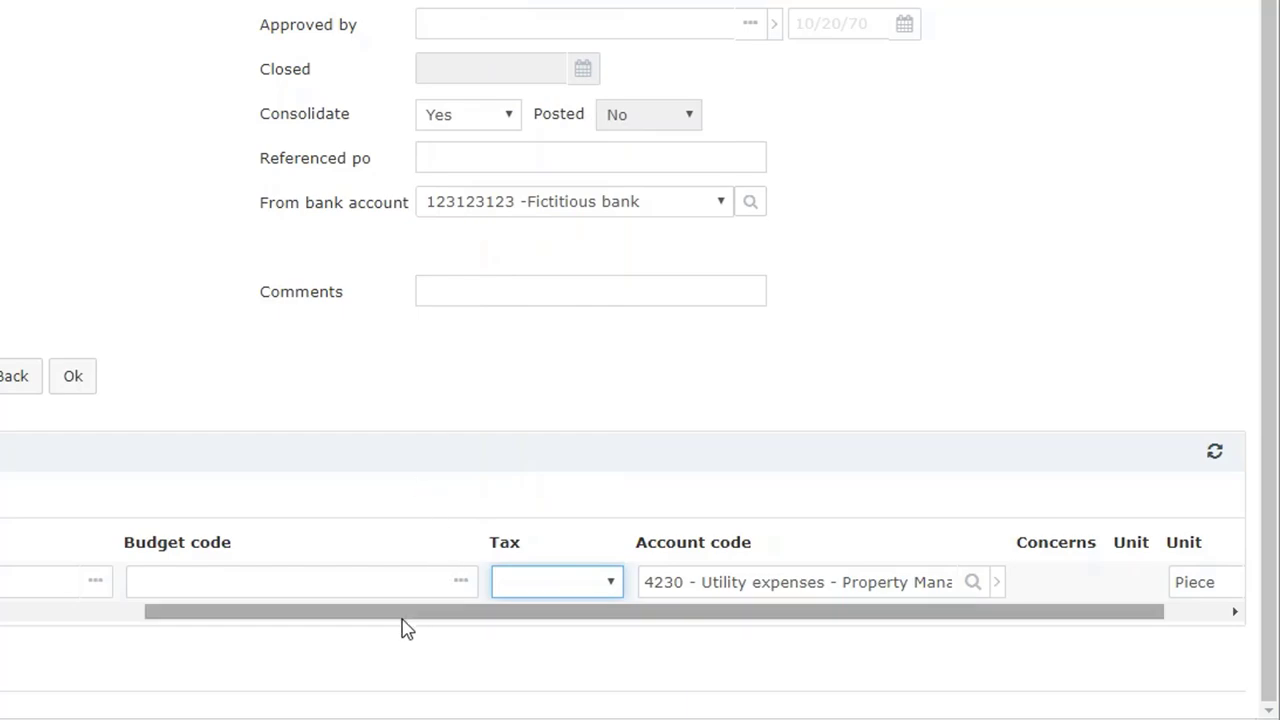
drag(402, 616, 0, 611)
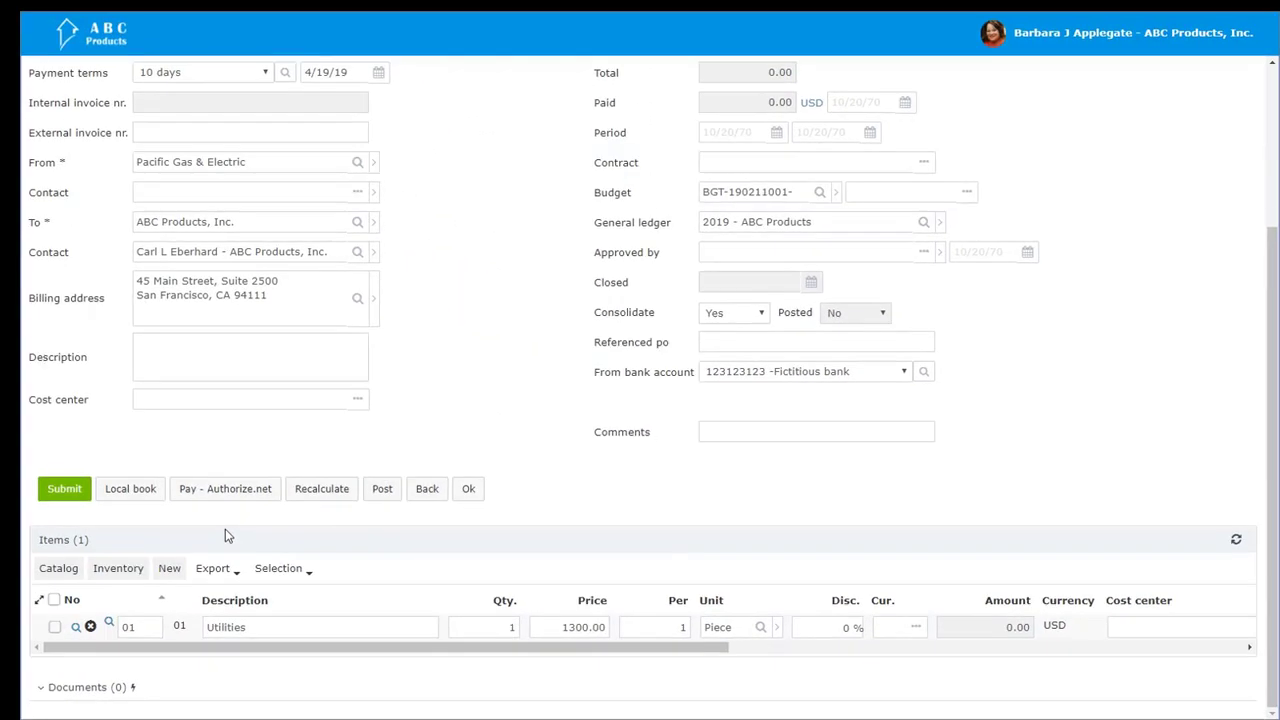
Step: Submit the Utilities for March invoice, and approve and post it
click(57, 490)
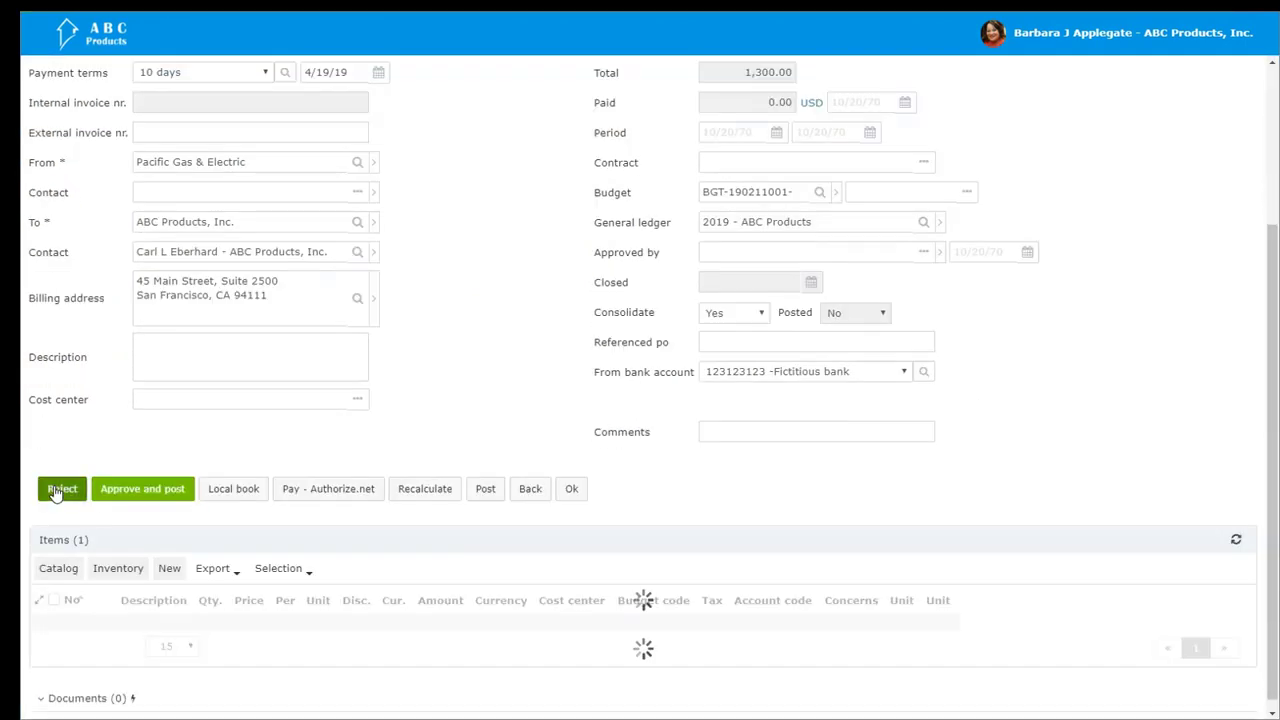
scroll(60, 490, up, 3)
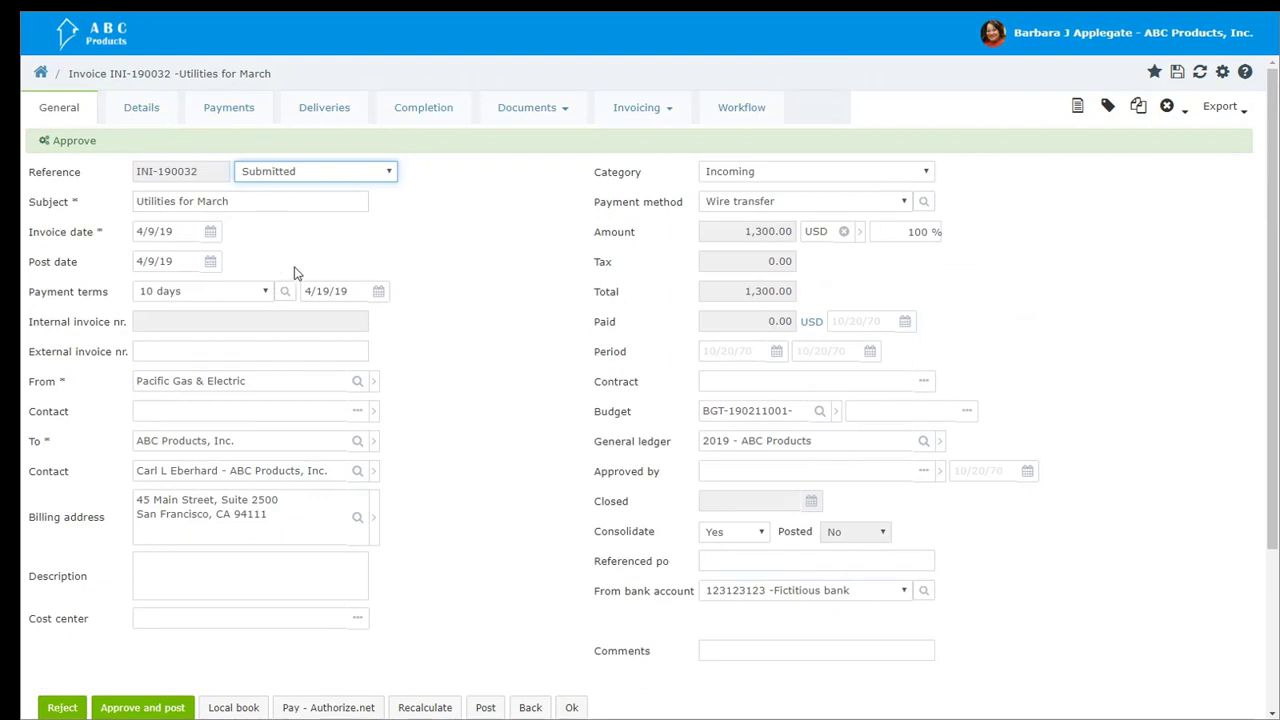
scroll(310, 310, down, 3)
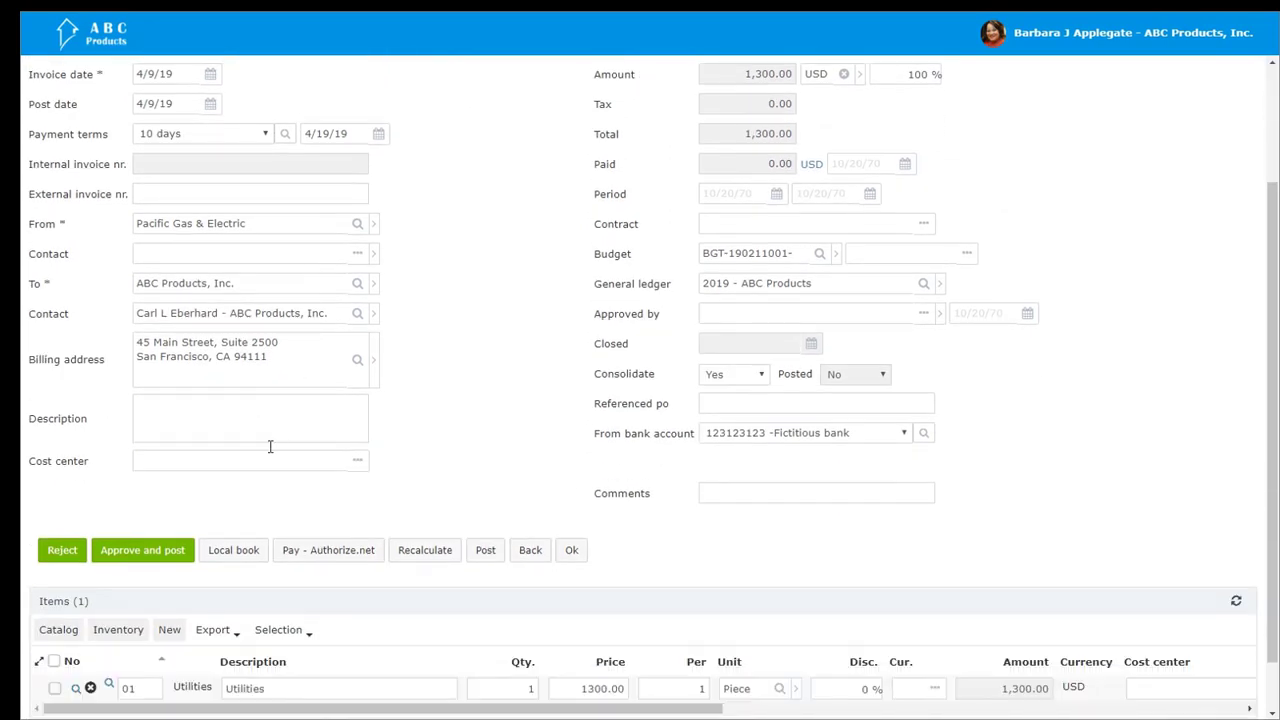
click(175, 561)
click(170, 552)
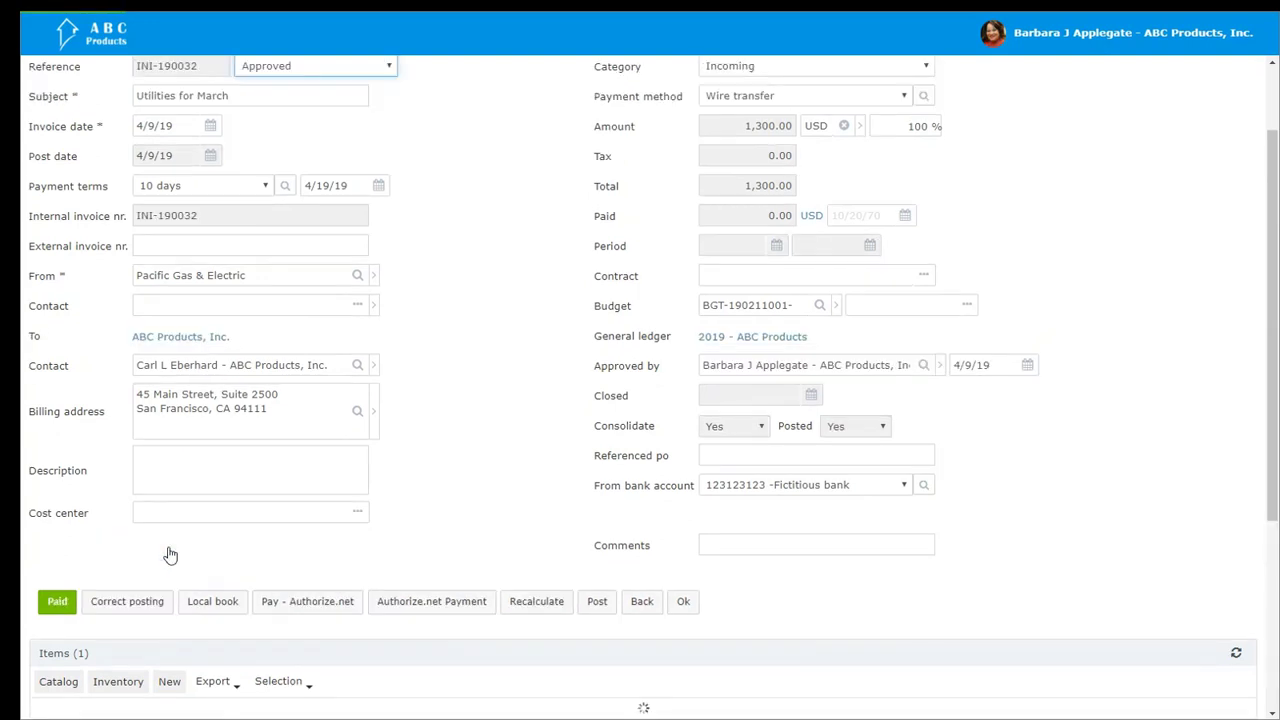
scroll(170, 555, up, 3)
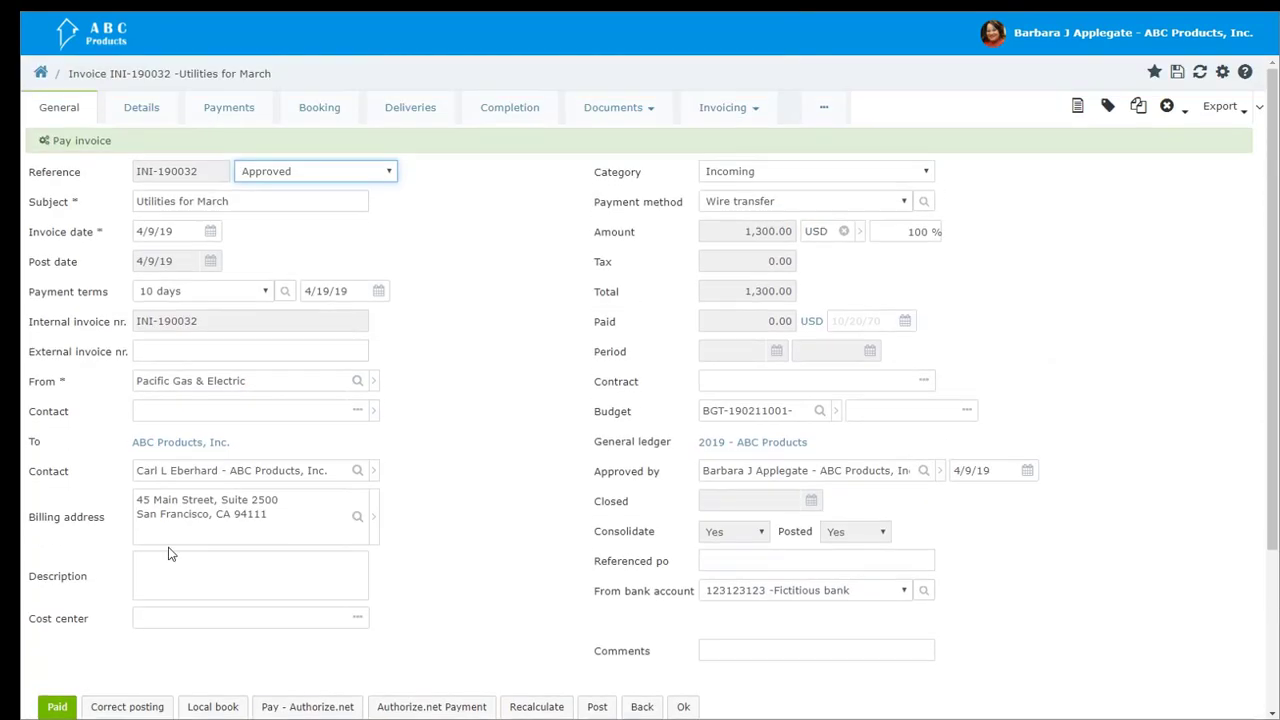
Step: Attach the file "About Axxerion - mk.docx" from the Example docs folder to the invoice's documents
scroll(309, 312, down, 5)
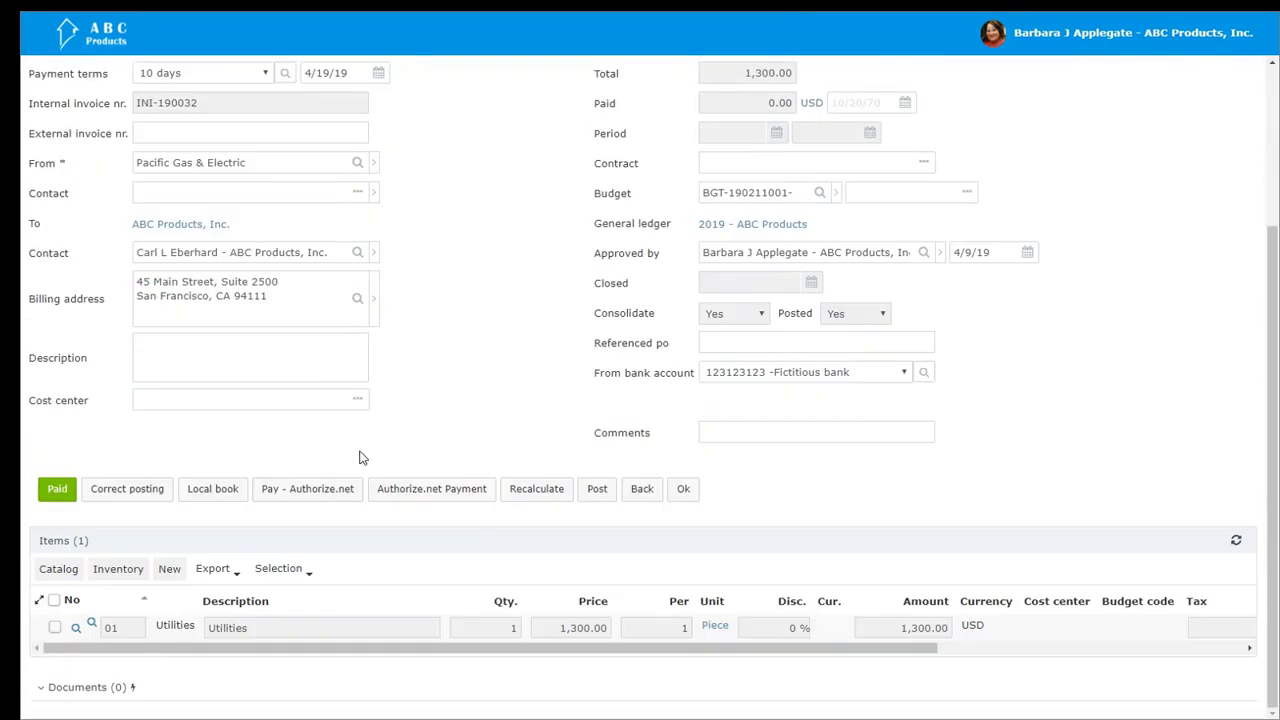
click(45, 694)
scroll(171, 643, down, 5)
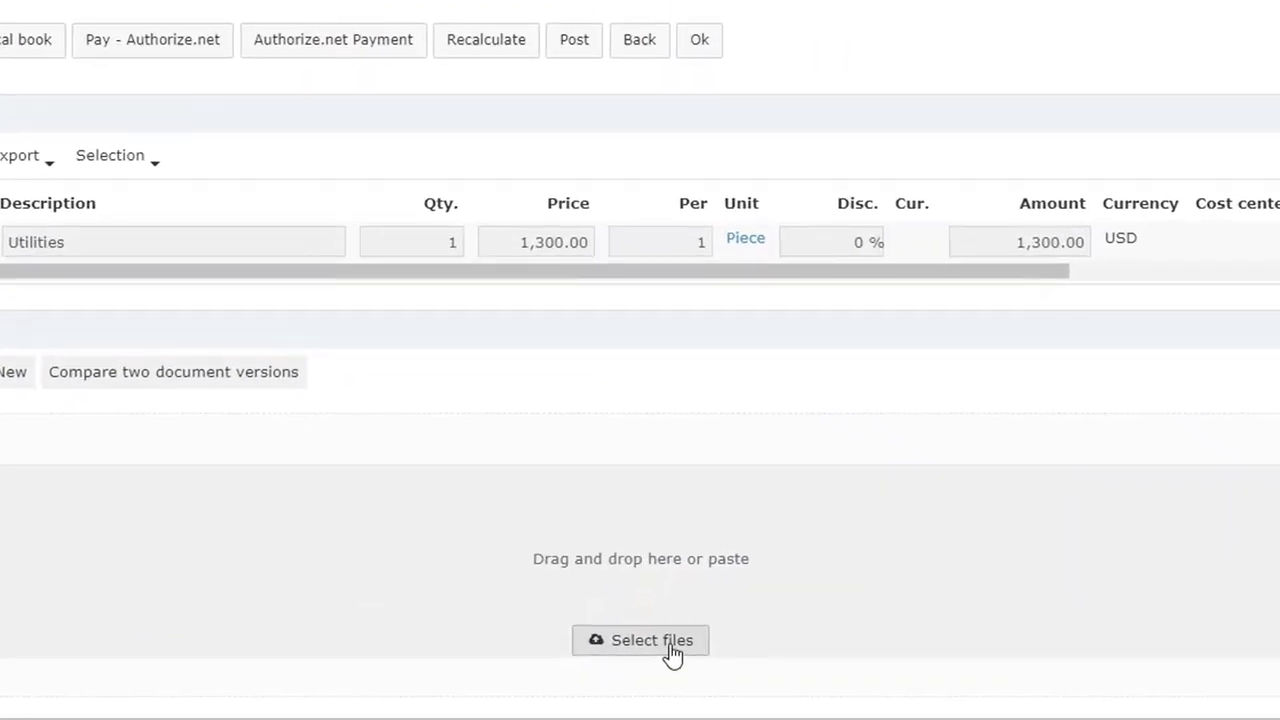
click(610, 642)
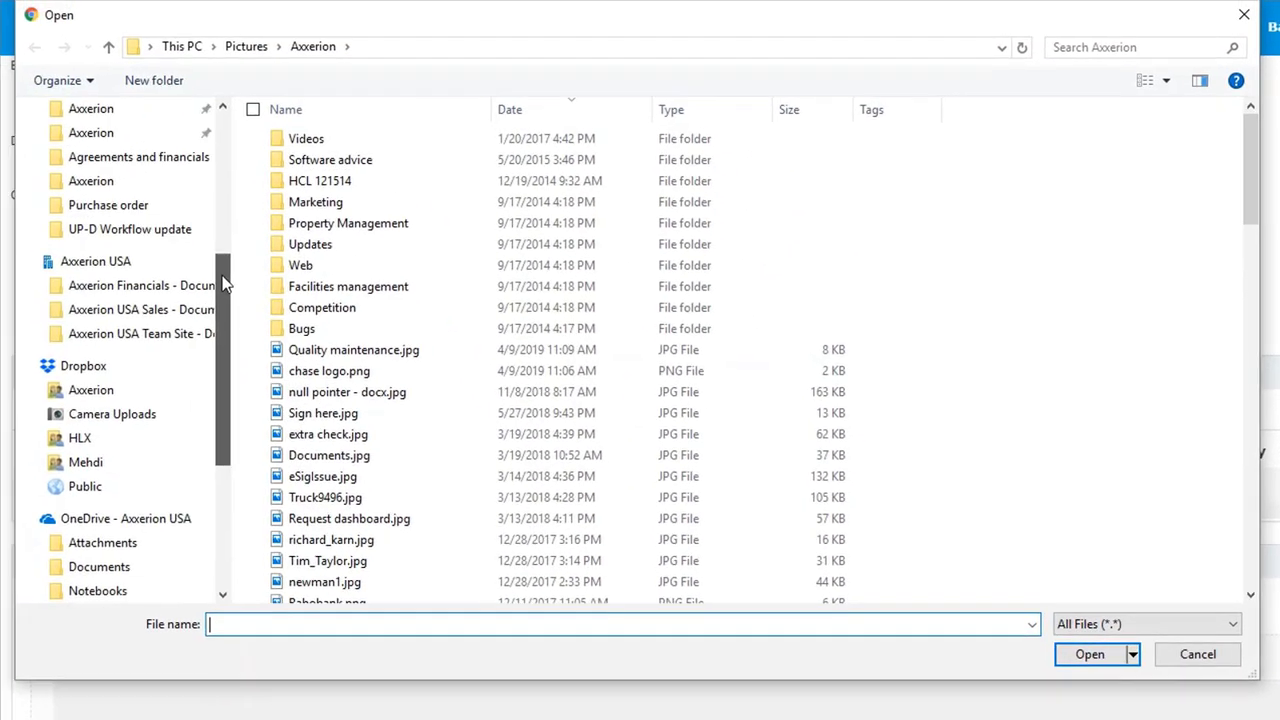
scroll(192, 160, up, 3)
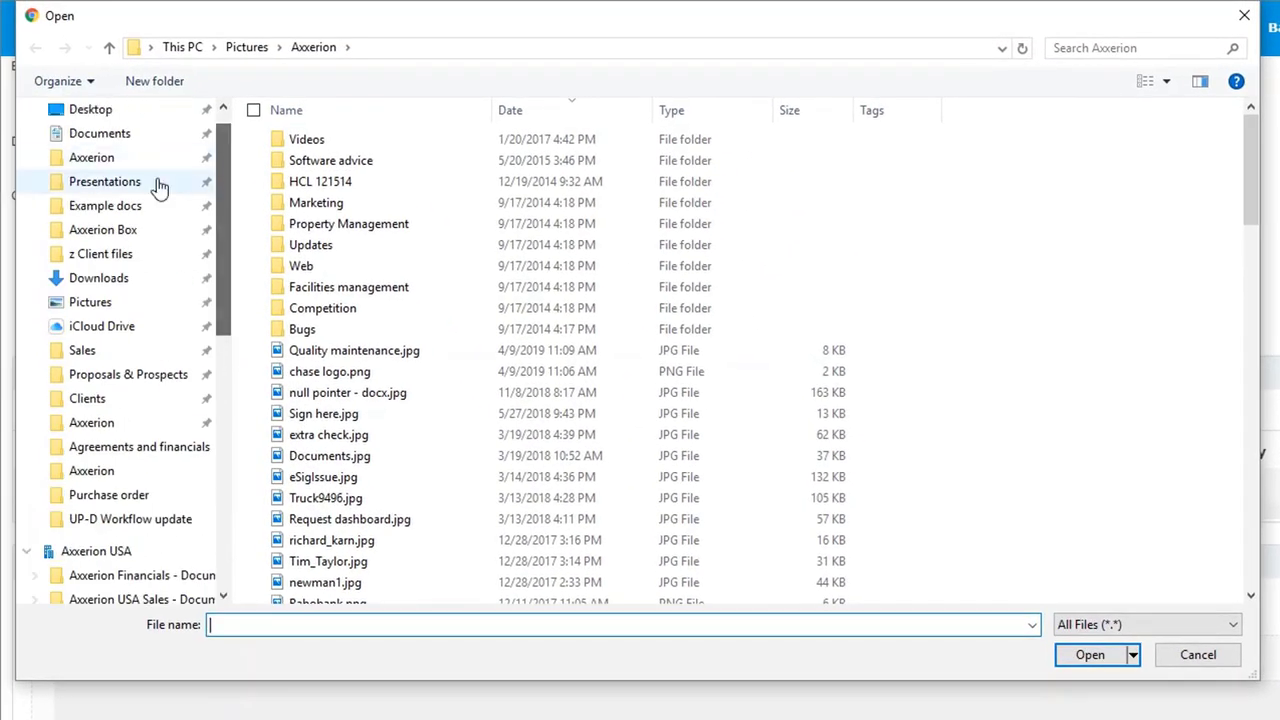
click(125, 206)
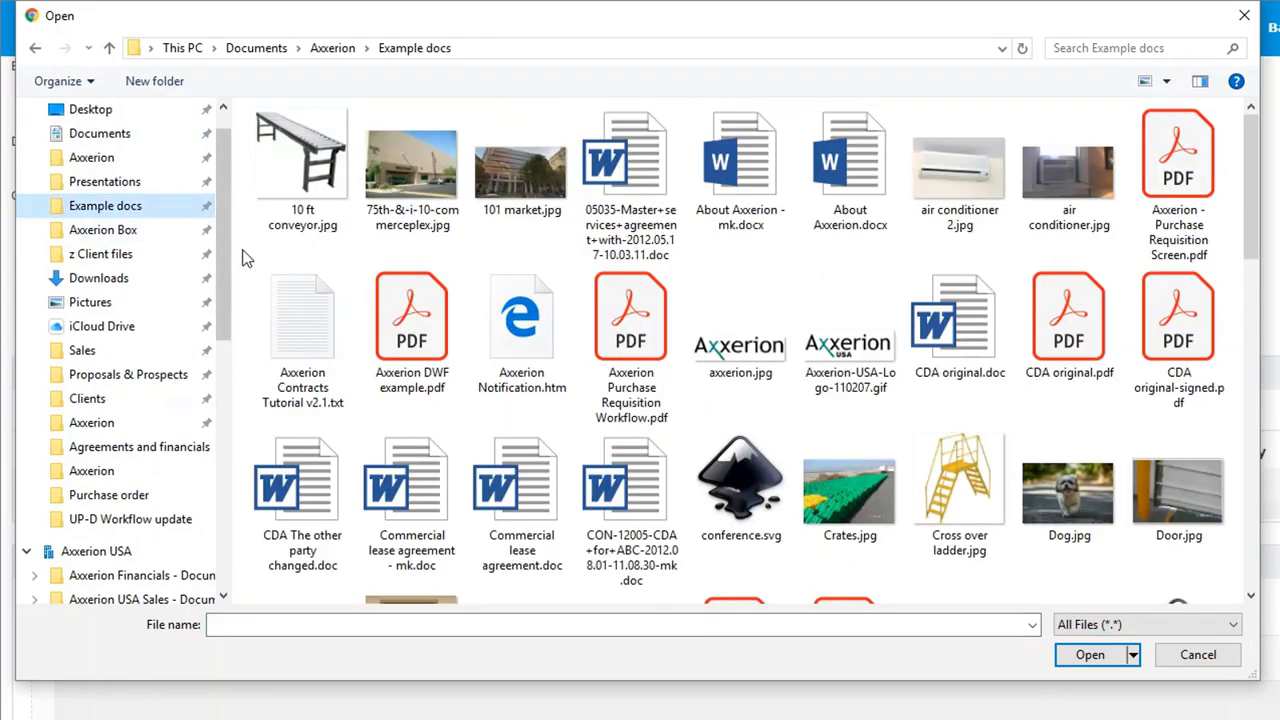
click(760, 192)
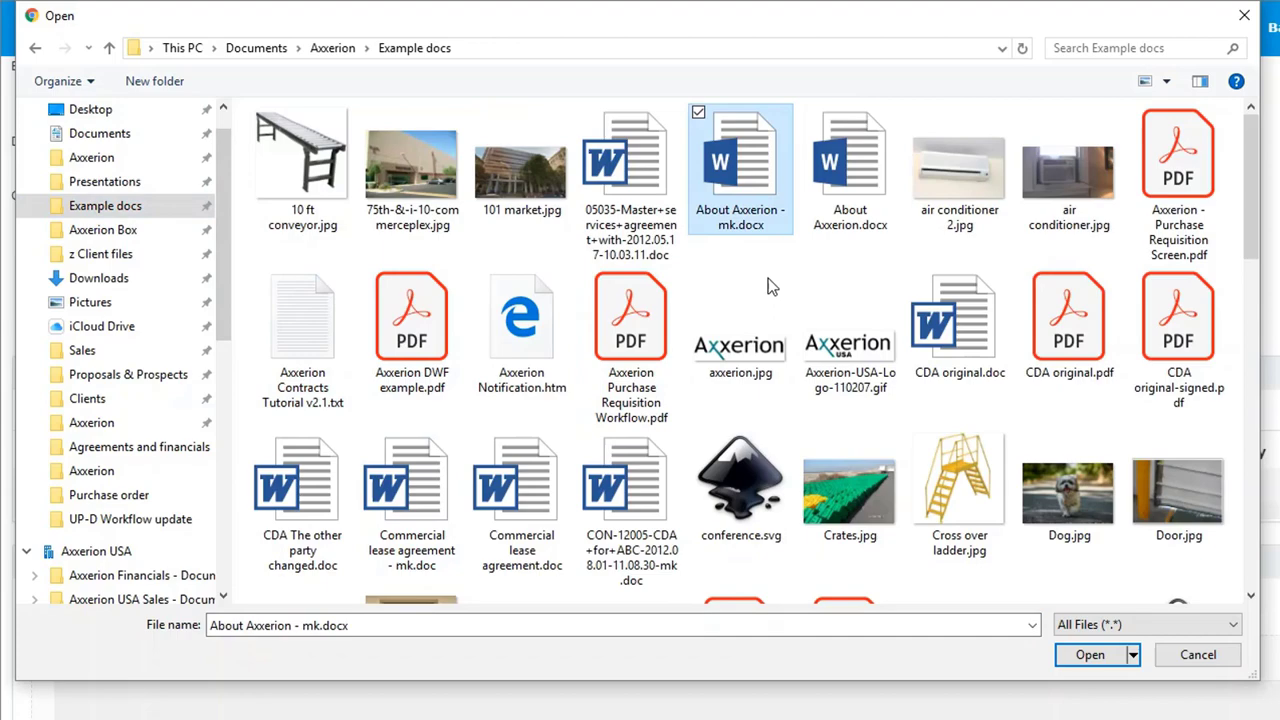
click(1062, 660)
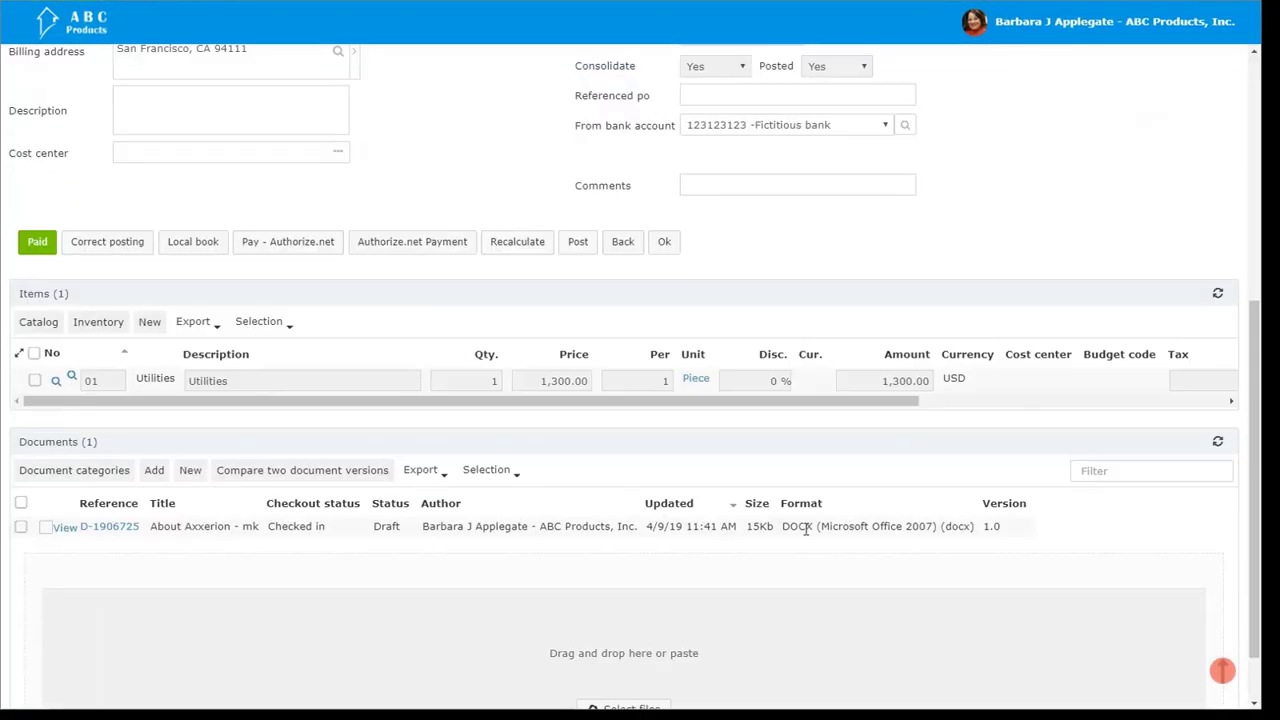
Step: Enter 123-234 as the external invoice number of the utilities invoice
scroll(806, 532, up, 5)
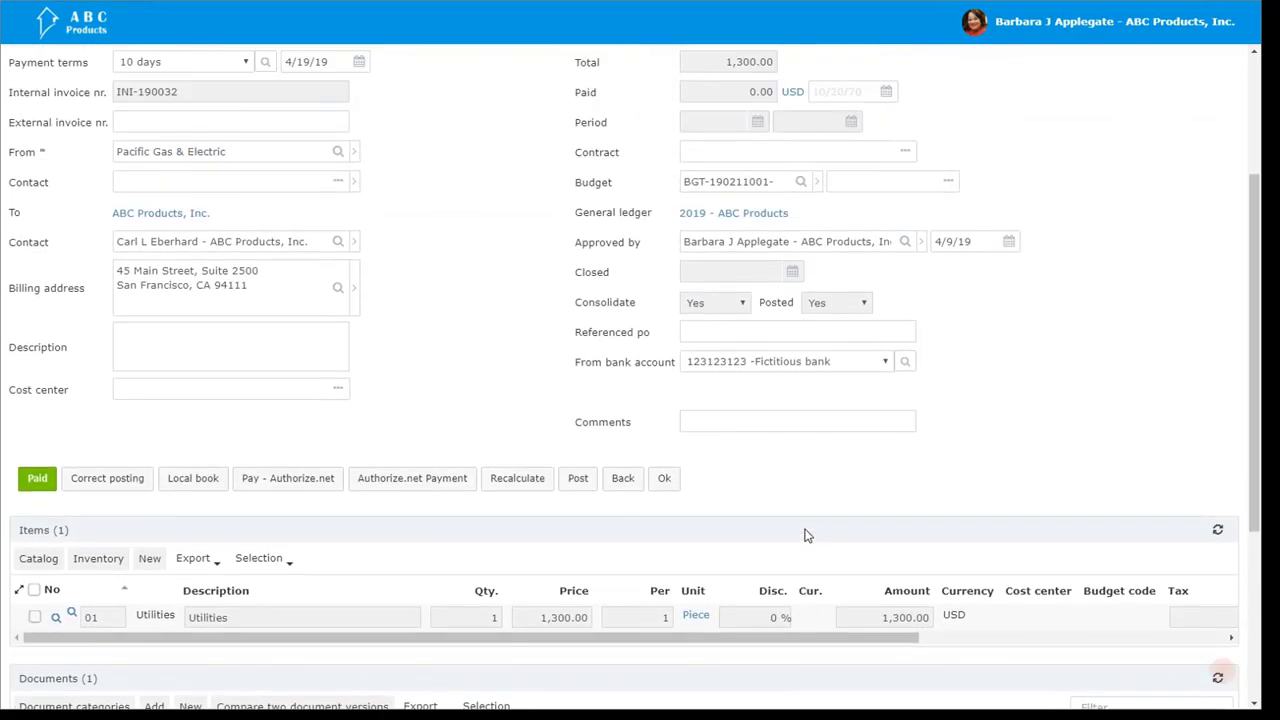
scroll(806, 532, up, 2)
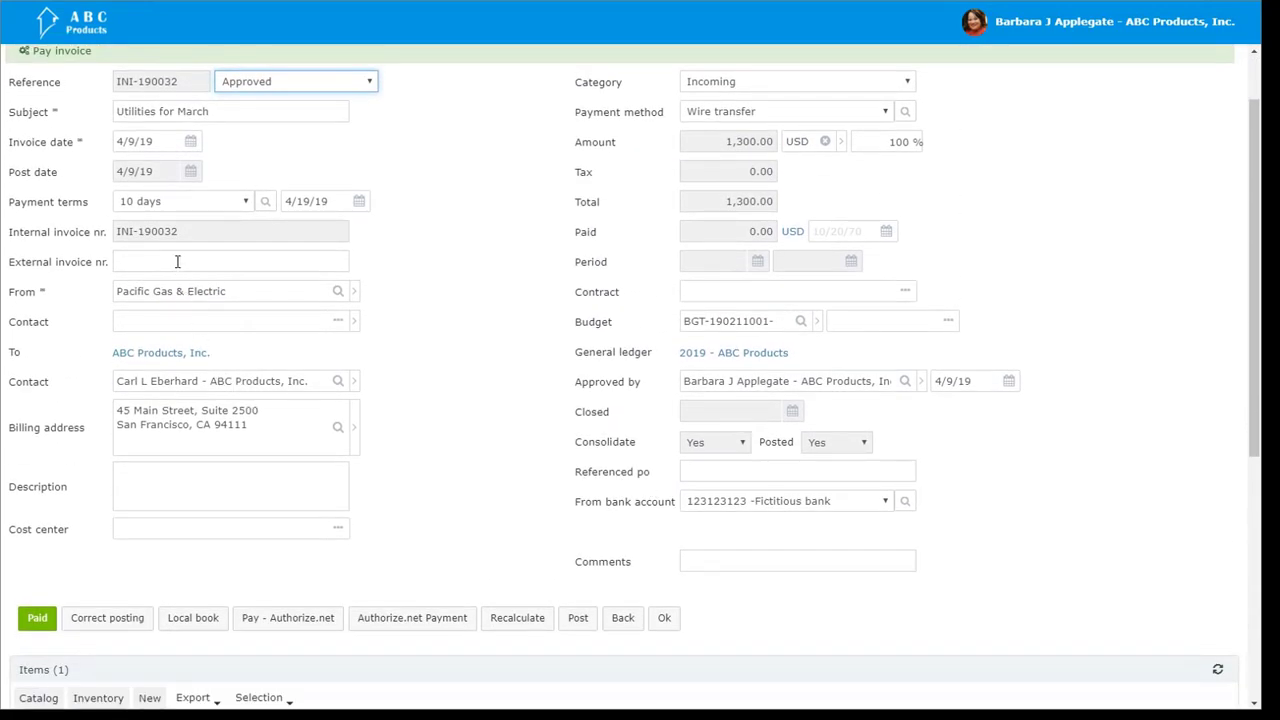
click(177, 262)
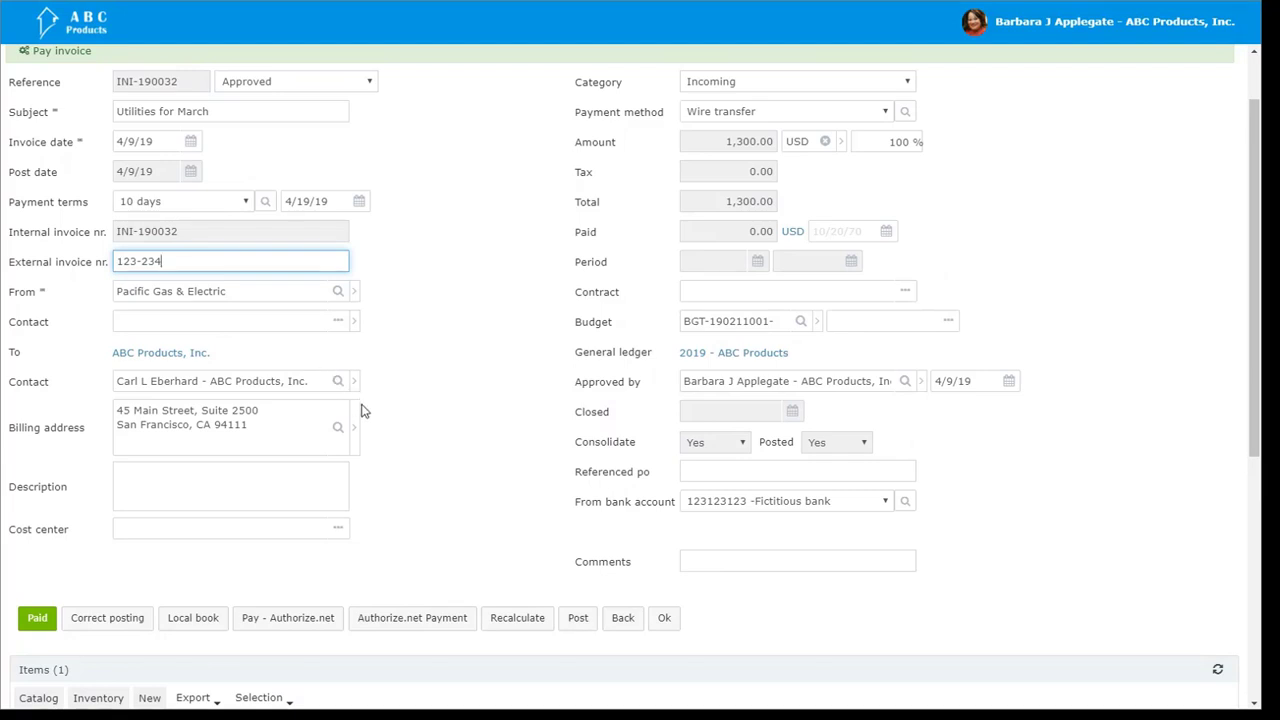
Step: Set the utilities invoice's originating bank account to the Bank of America account and save the invoice
click(785, 502)
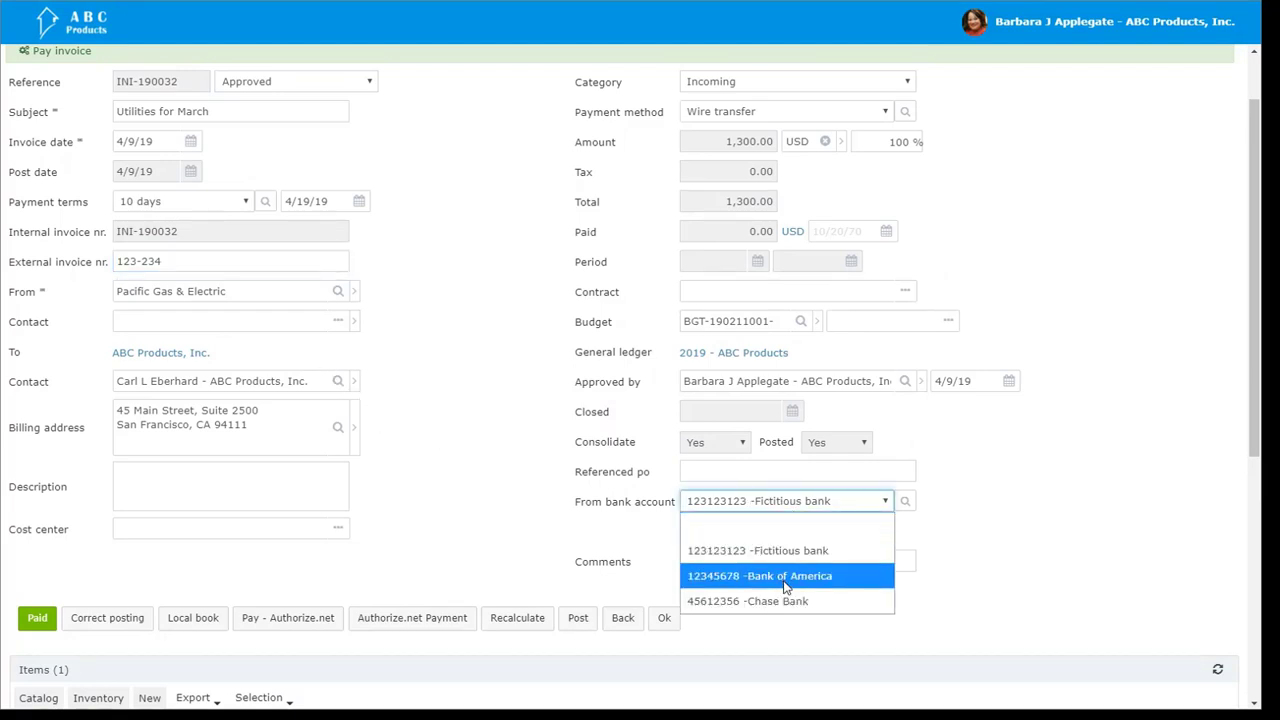
click(785, 577)
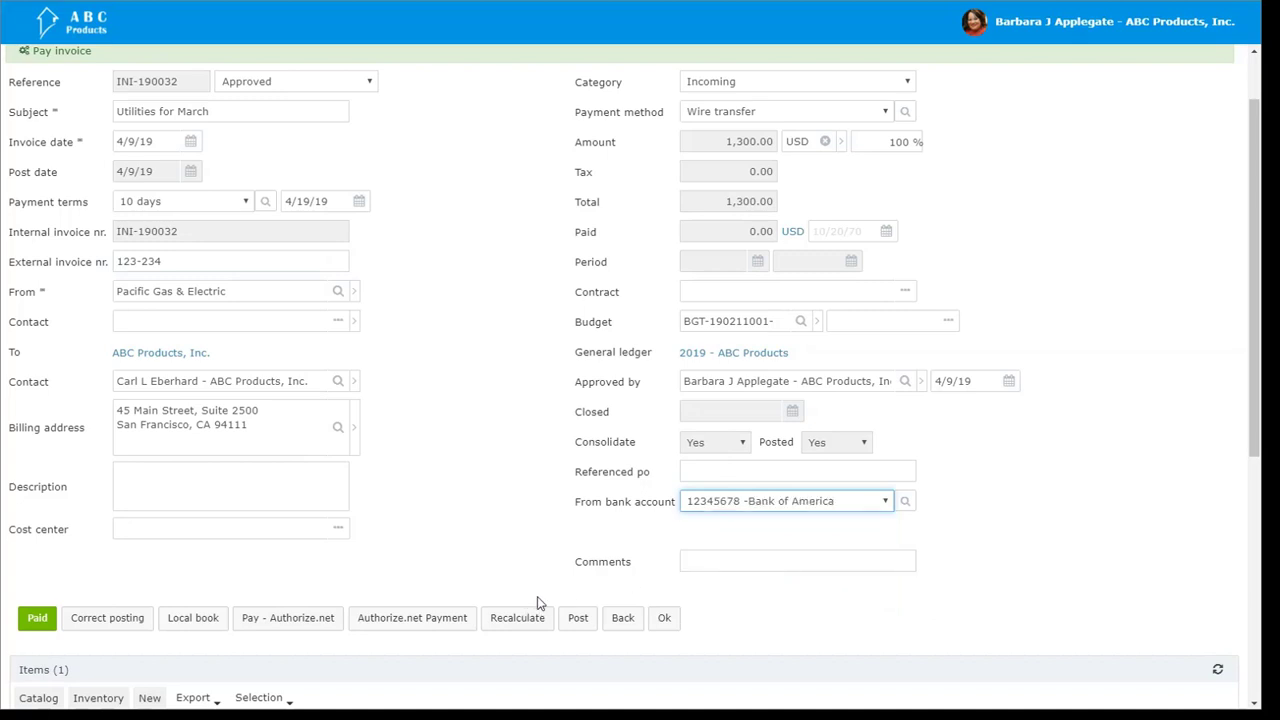
click(665, 620)
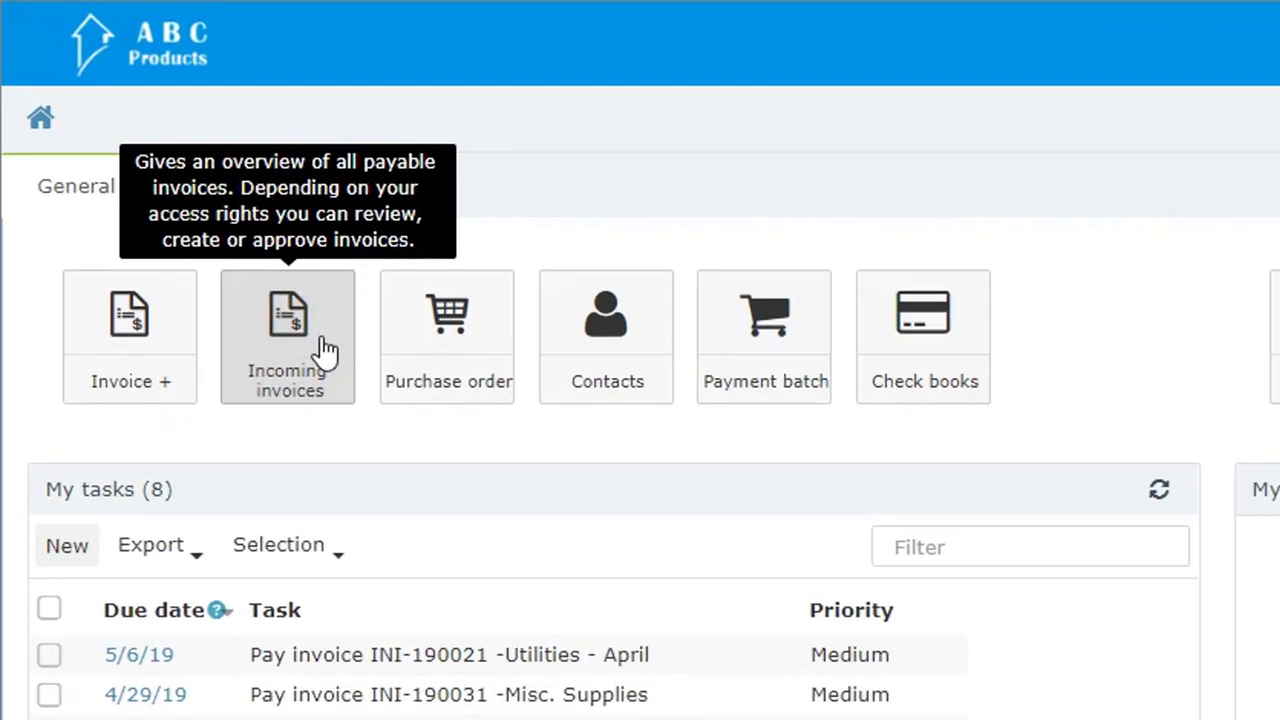
Step: View the incoming invoices filtered to open accounts payable
click(166, 177)
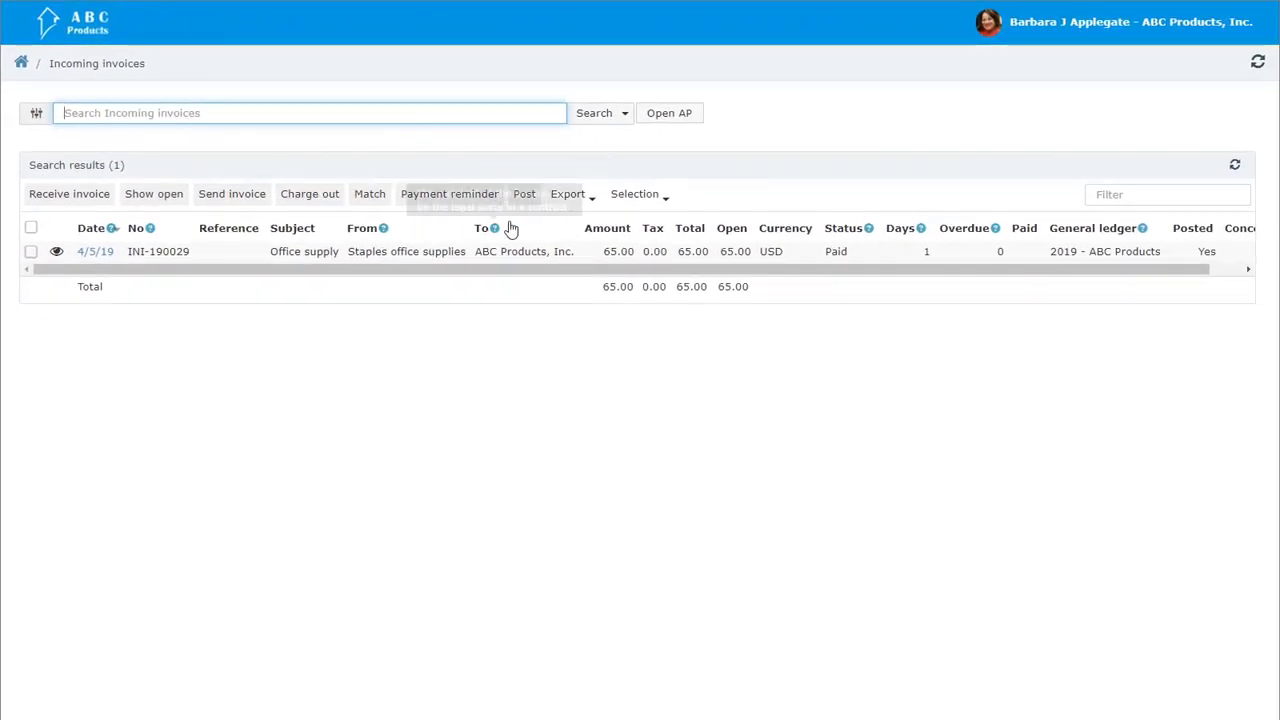
click(657, 115)
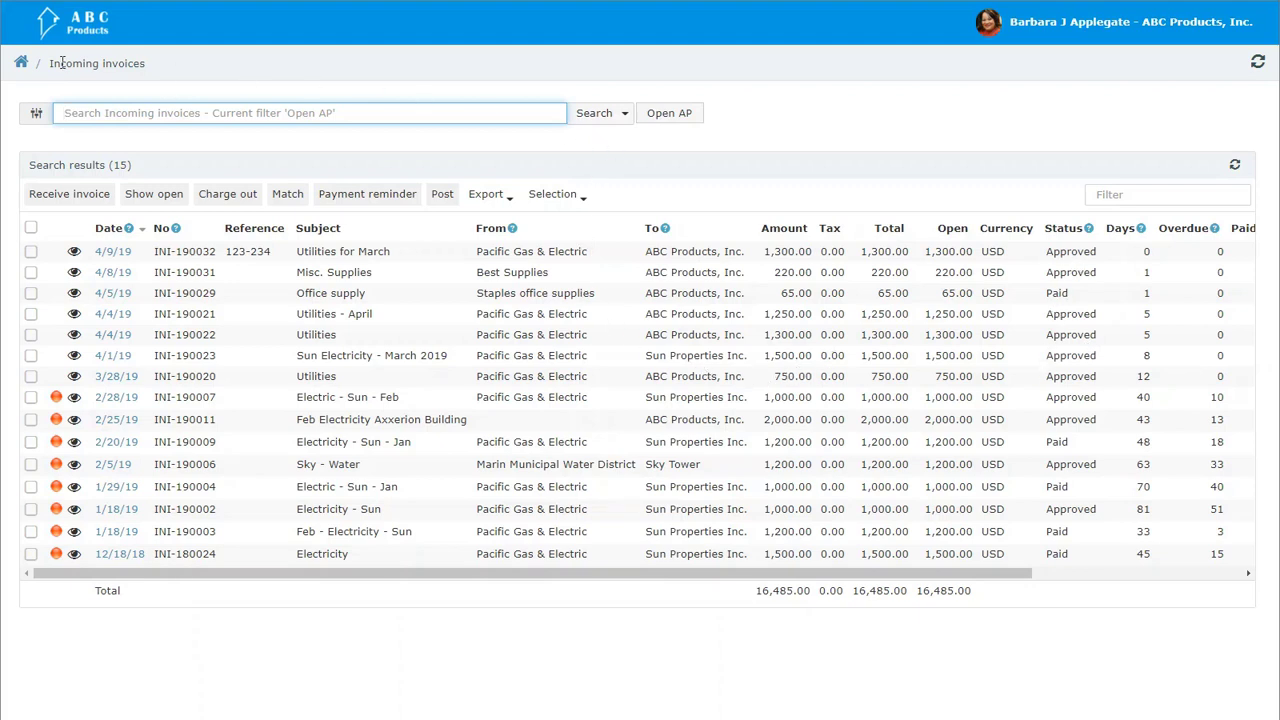
Step: View the outgoing purchase orders filtered to open POs
click(21, 62)
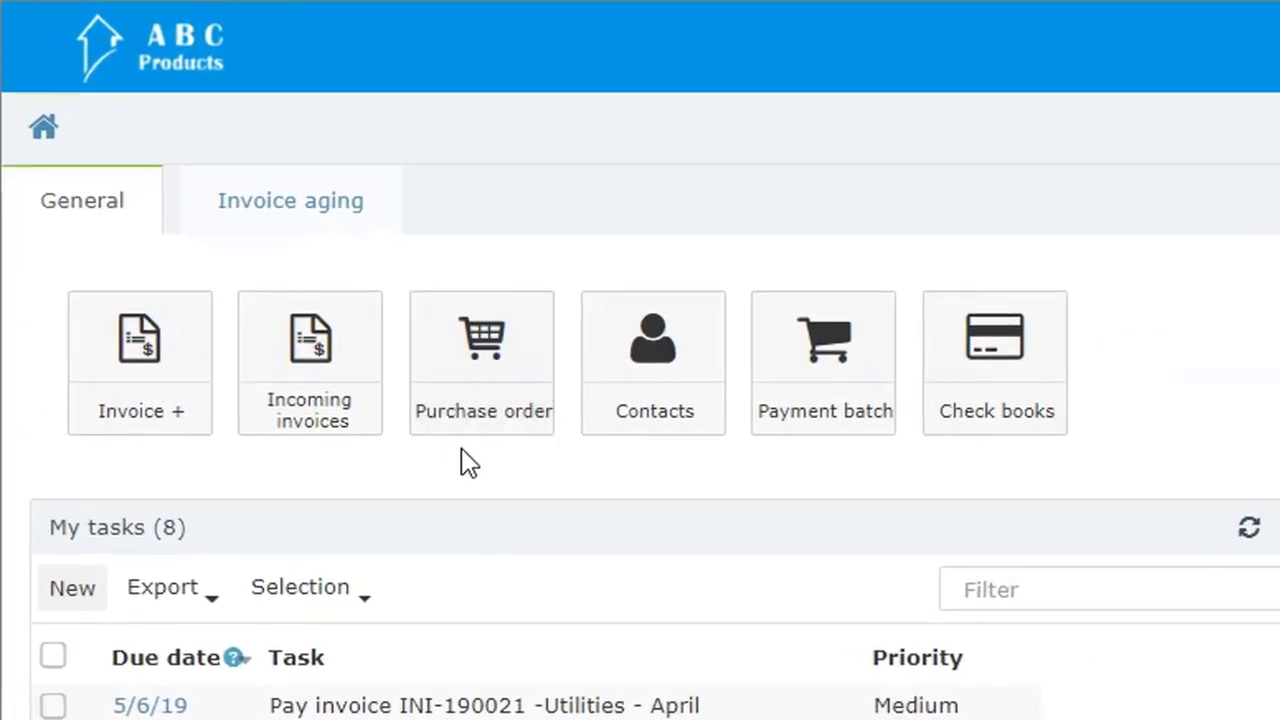
click(484, 374)
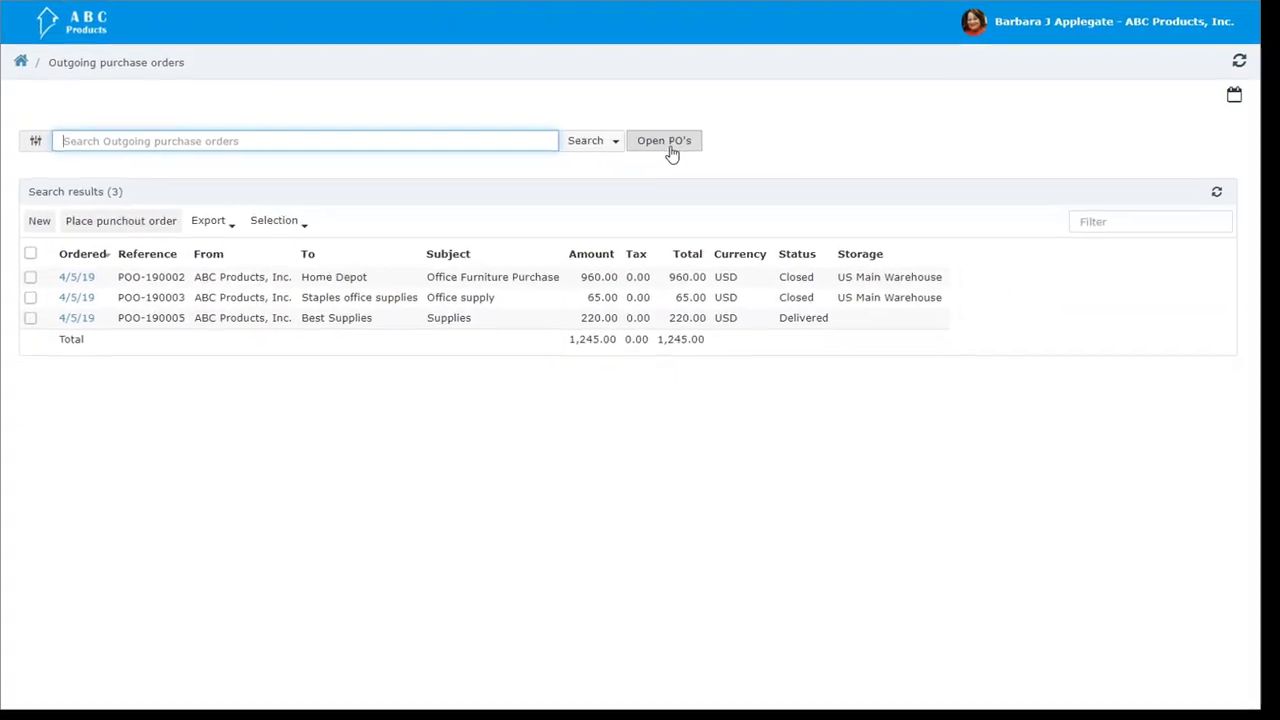
click(668, 146)
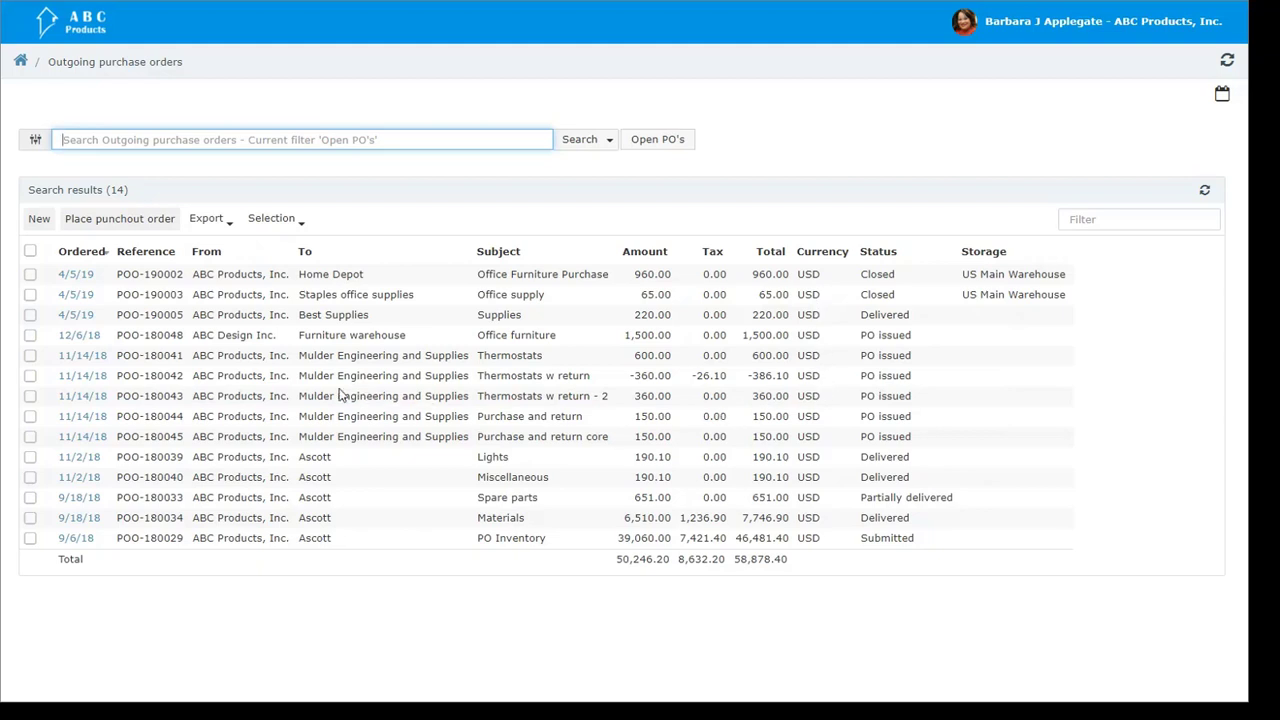
Step: Create a purchase order in the Outgoing P.O. category with the subject "Tables and chairs"
click(38, 220)
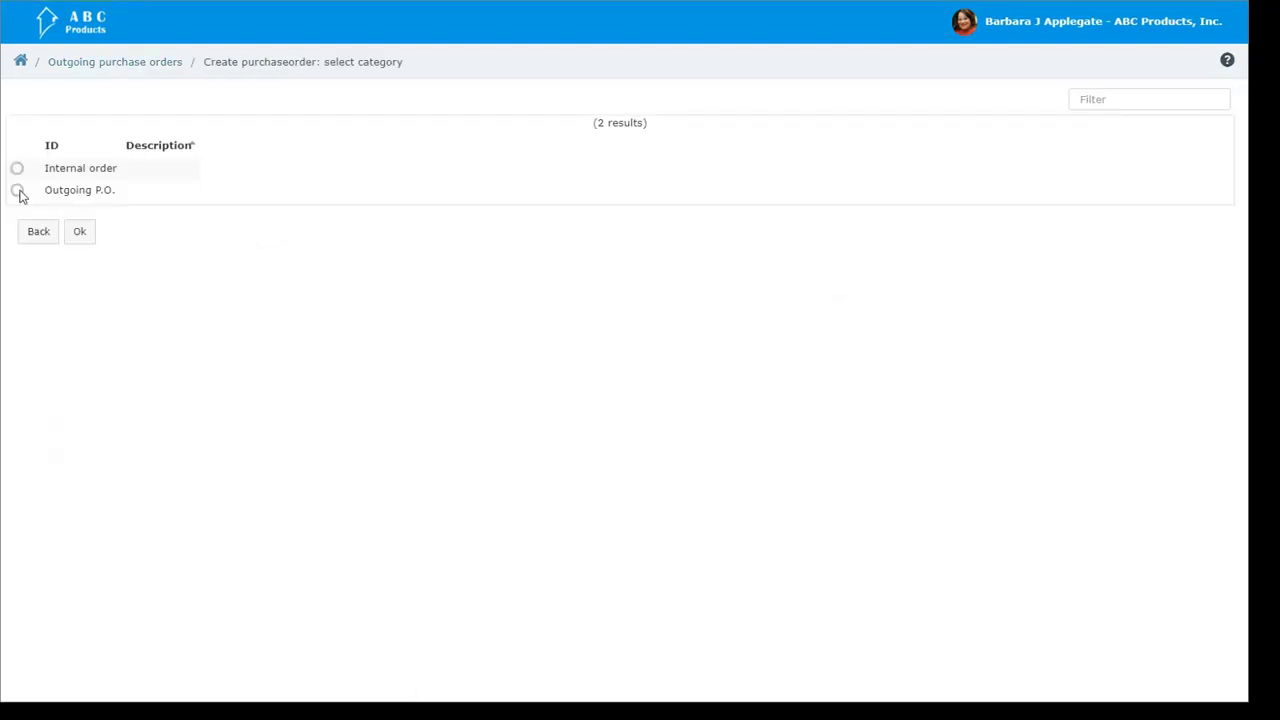
click(19, 190)
click(187, 555)
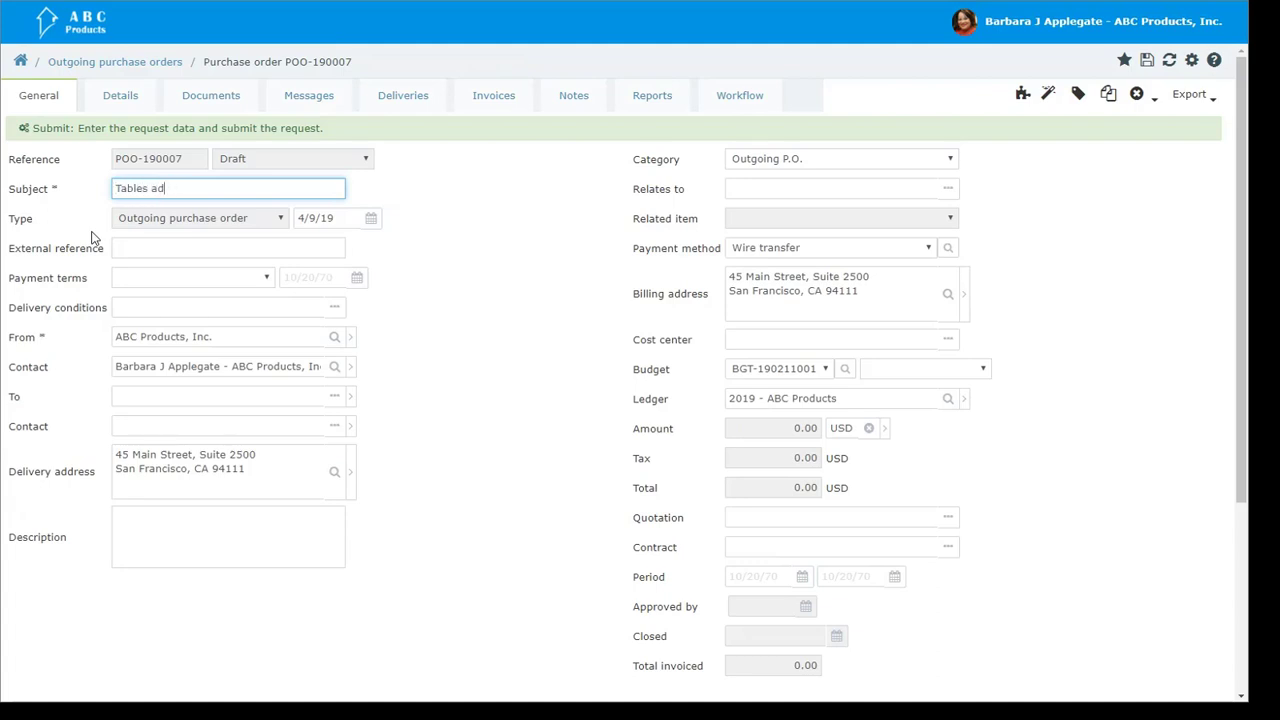
text(n)
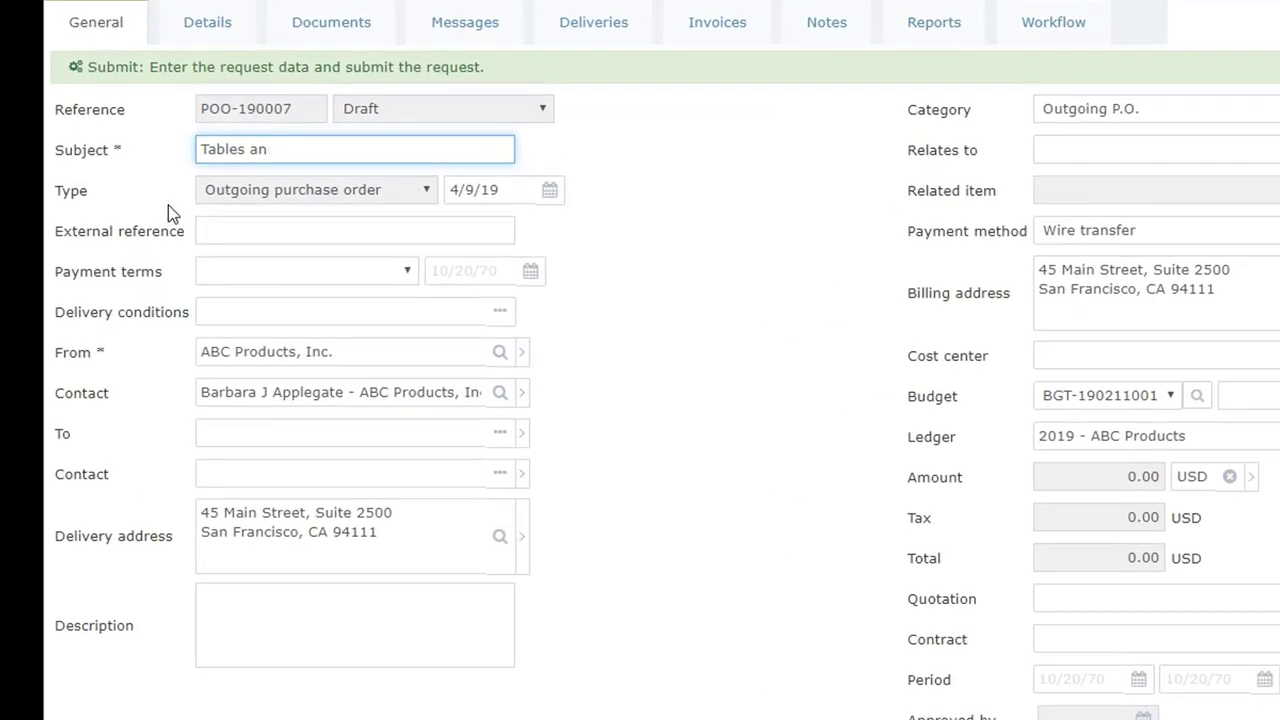
text(d chairs)
Step: Set Staples office supplies as the company the purchase order goes to
click(255, 432)
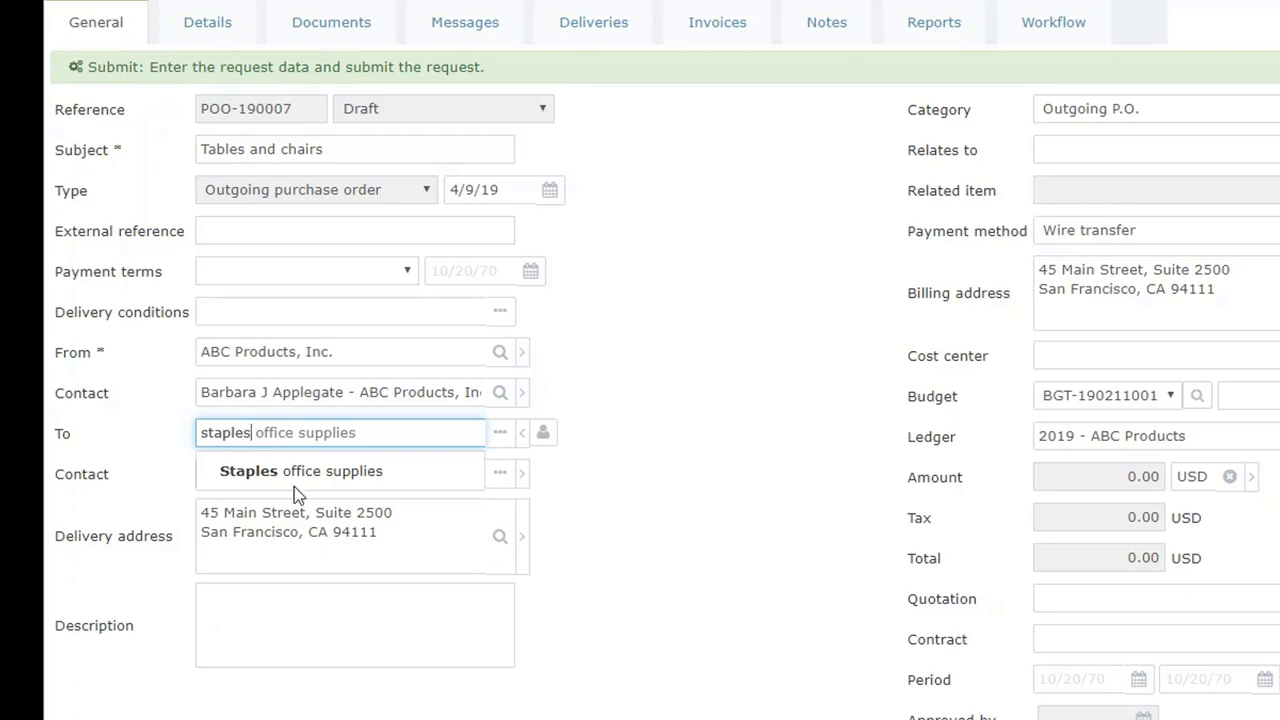
click(292, 471)
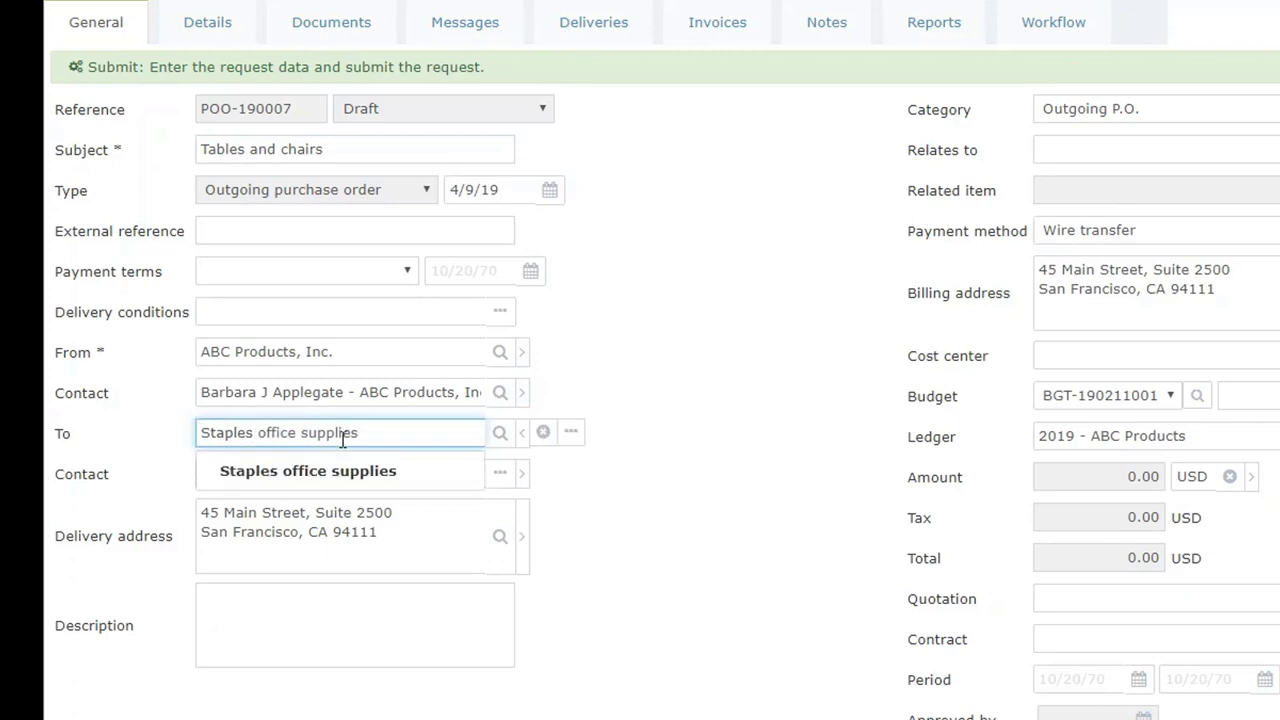
click(571, 571)
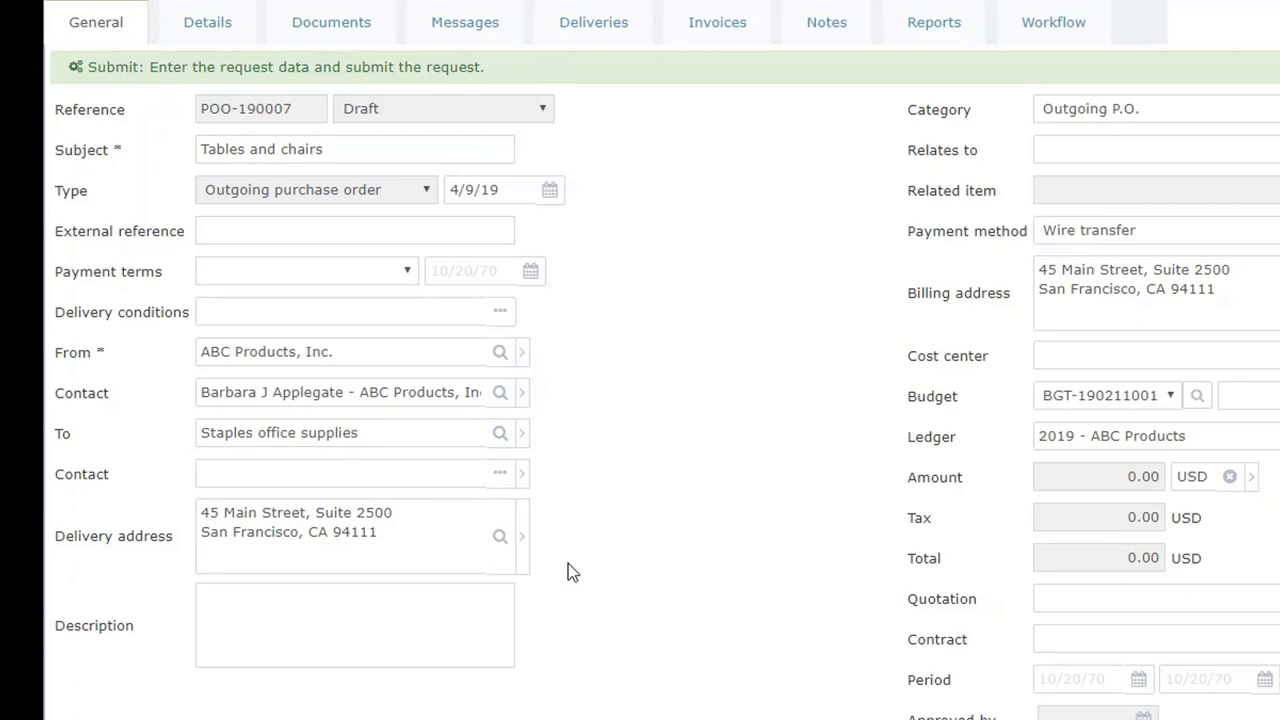
Step: Add a generic item with the description "Tables" to the purchase order
scroll(358, 479, down, 1)
scroll(358, 479, down, 2)
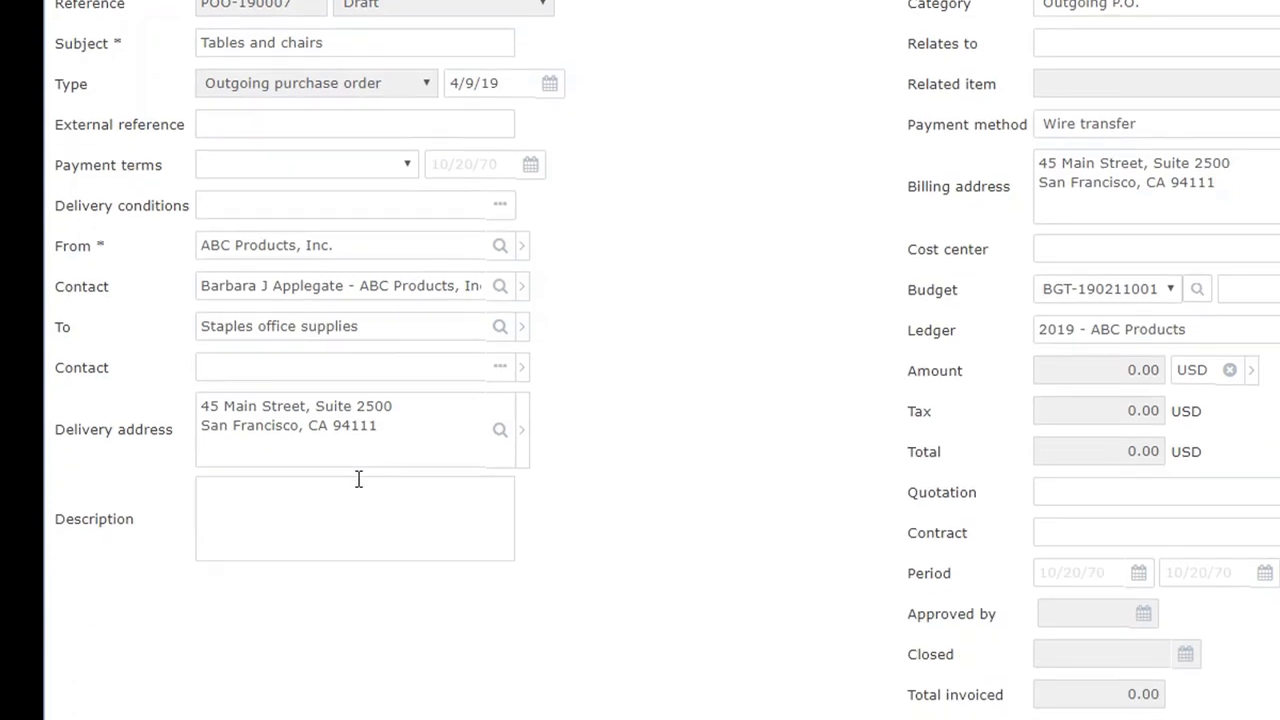
scroll(358, 479, down, 2)
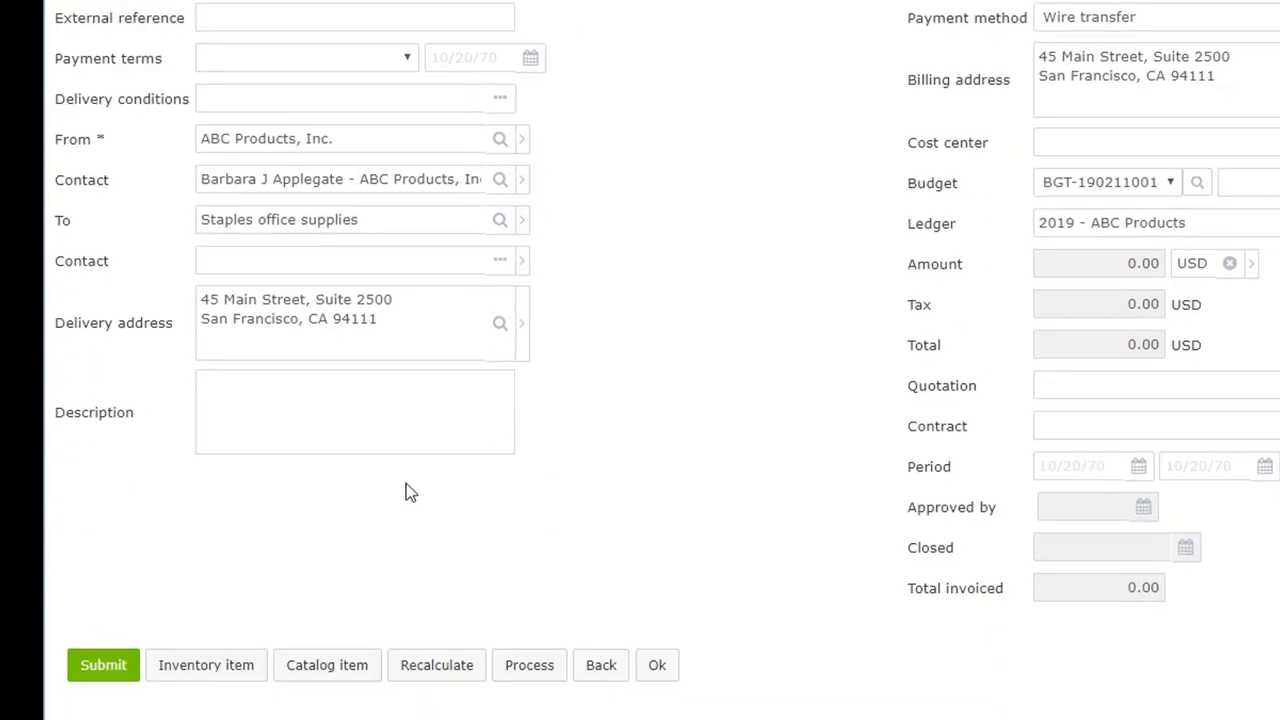
scroll(406, 483, up, 4)
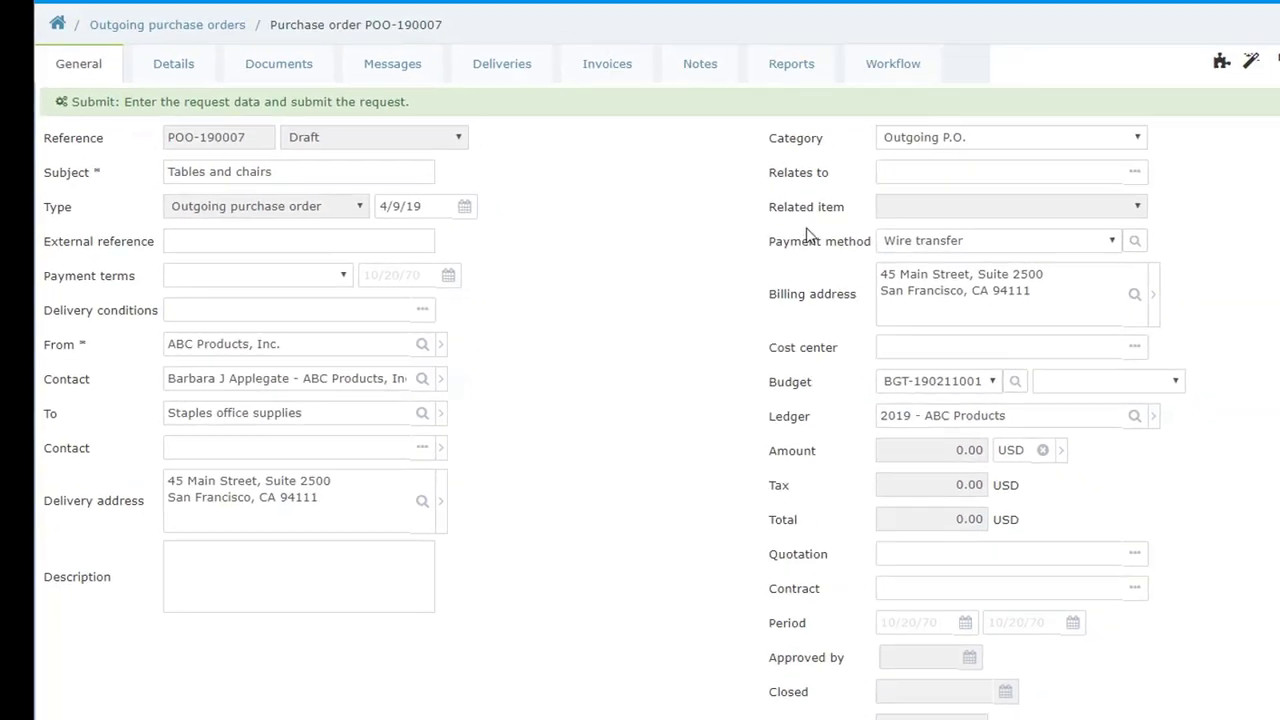
scroll(745, 316, down, 3)
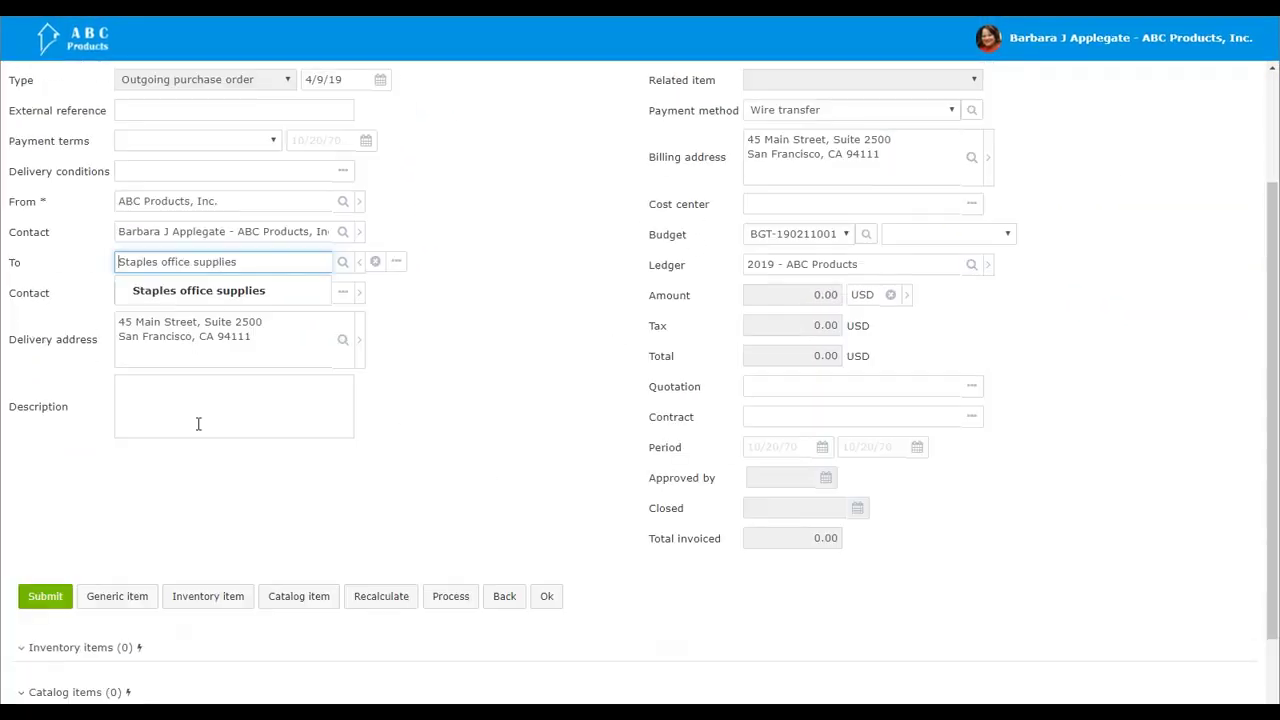
scroll(193, 446, down, 1)
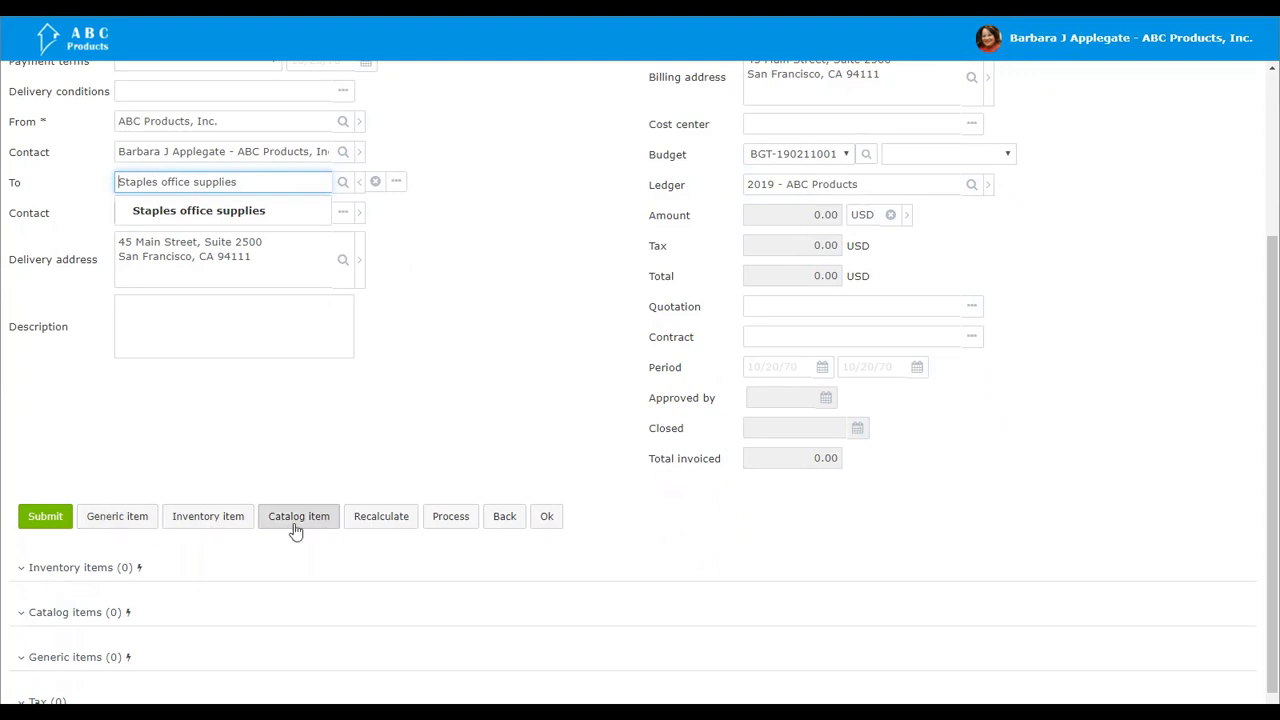
click(146, 526)
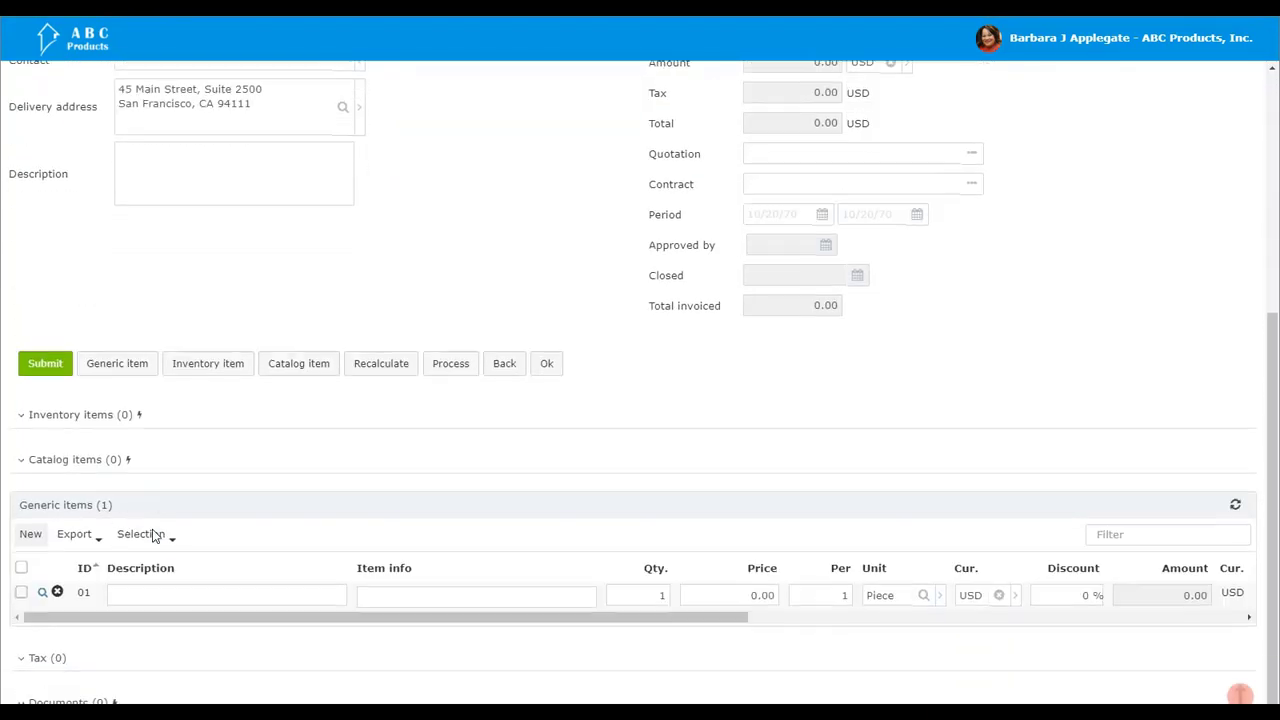
click(150, 592)
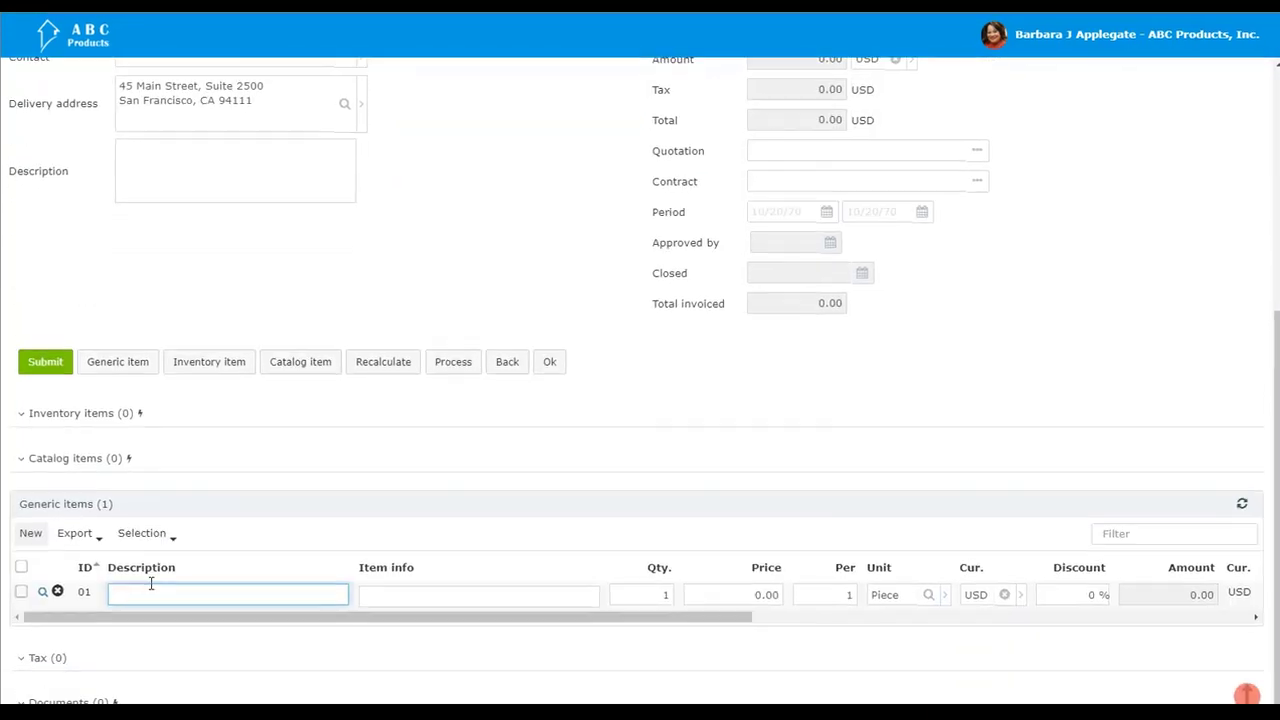
text(Tablles)
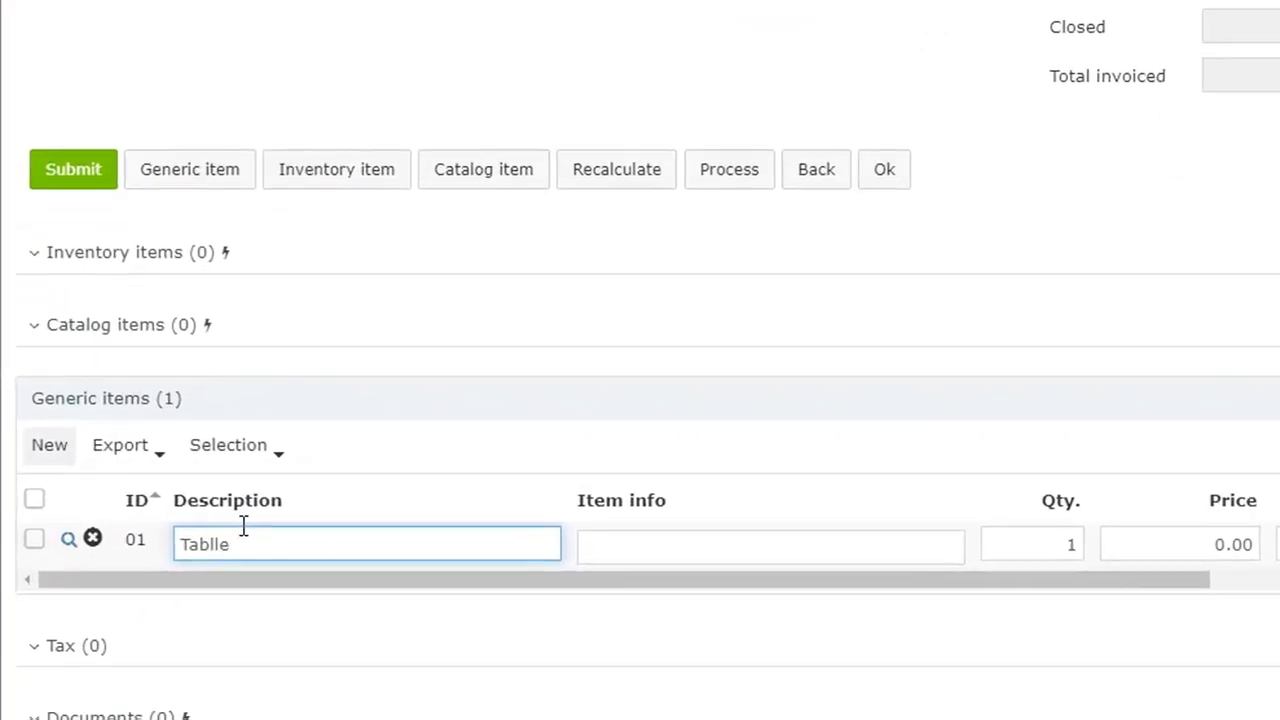
text(s)
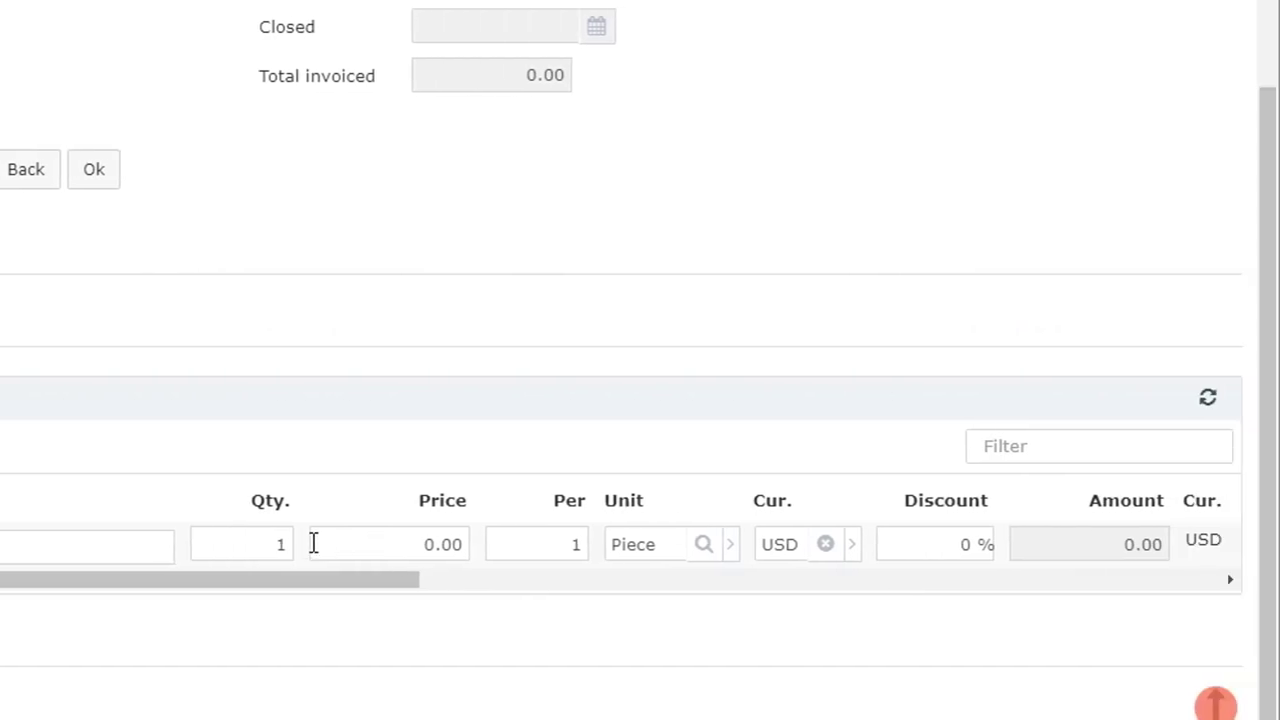
Step: Set the Tables item's quantity to 2 and its price to 200
click(276, 545)
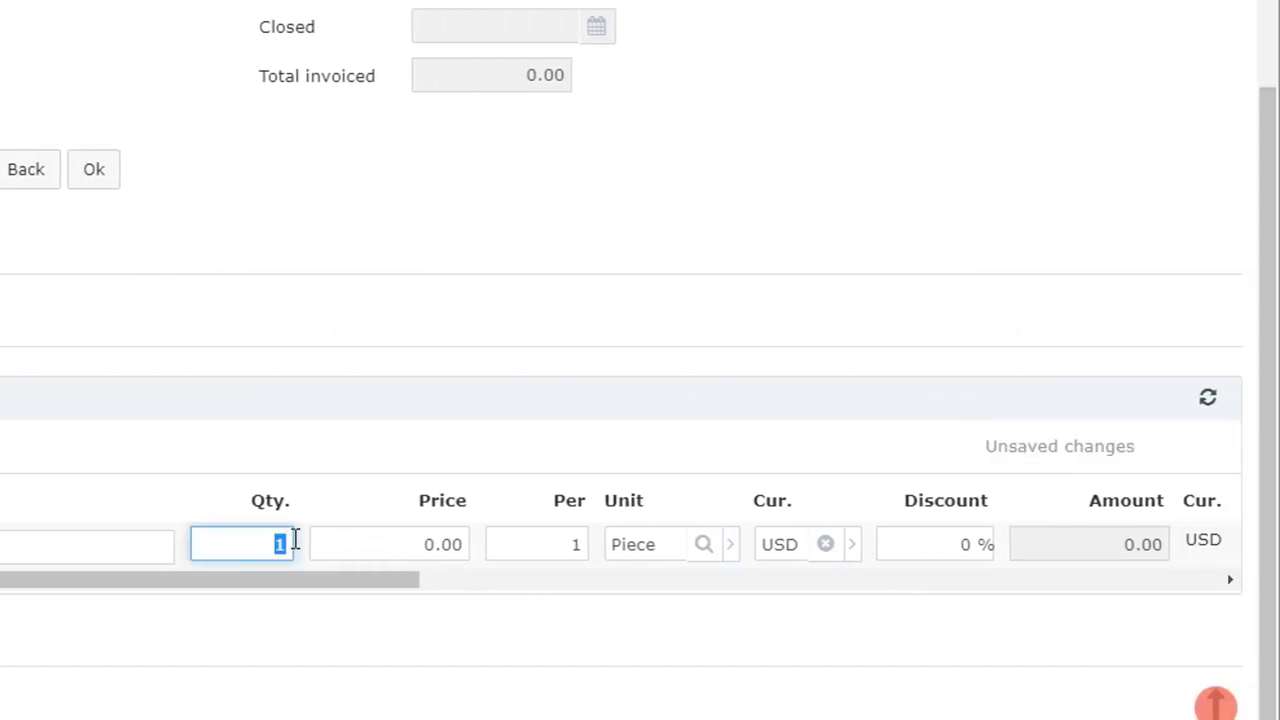
text(2)
click(409, 543)
drag(409, 543, 466, 534)
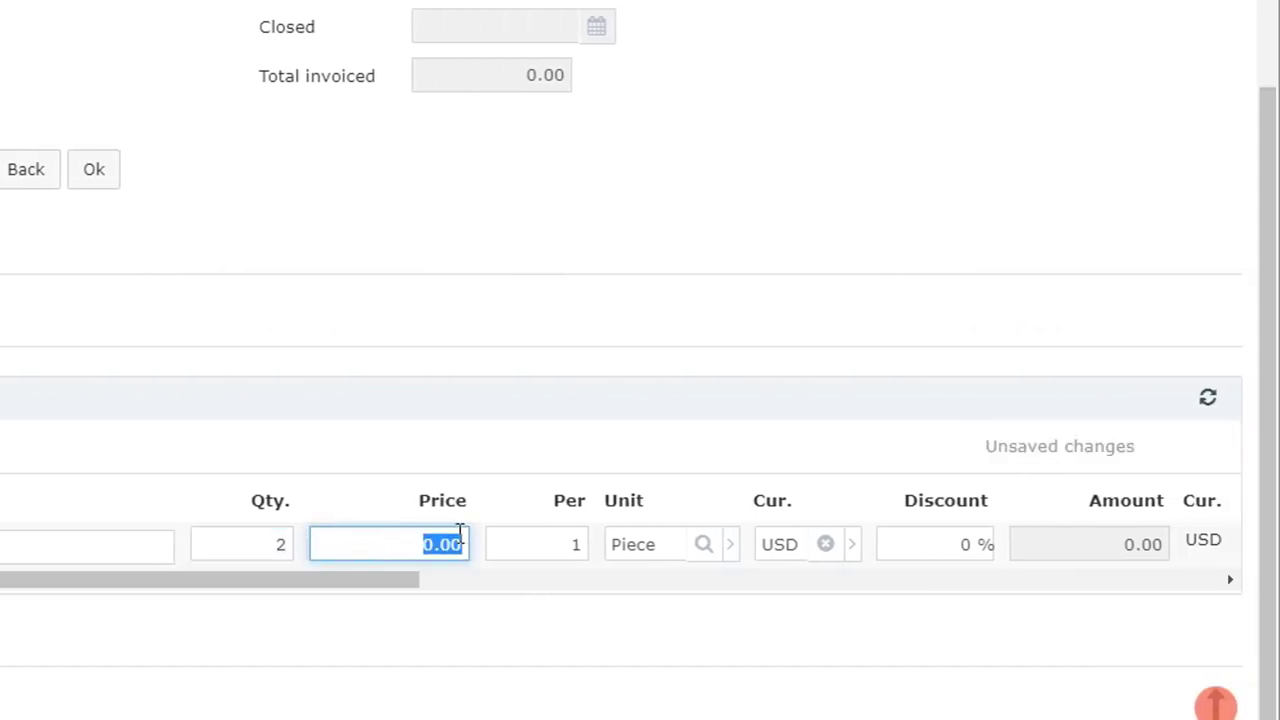
text(200)
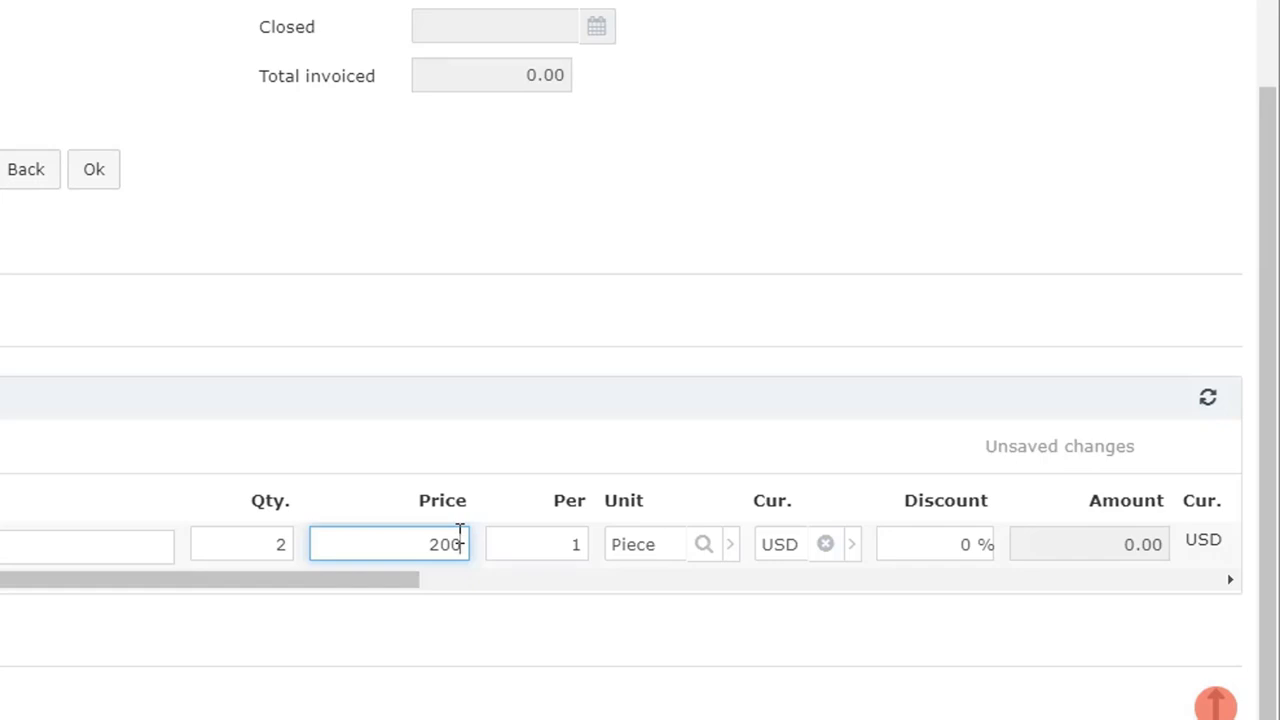
Step: Set the tax of the Tables item to the blank option
drag(416, 585, 845, 595)
click(651, 552)
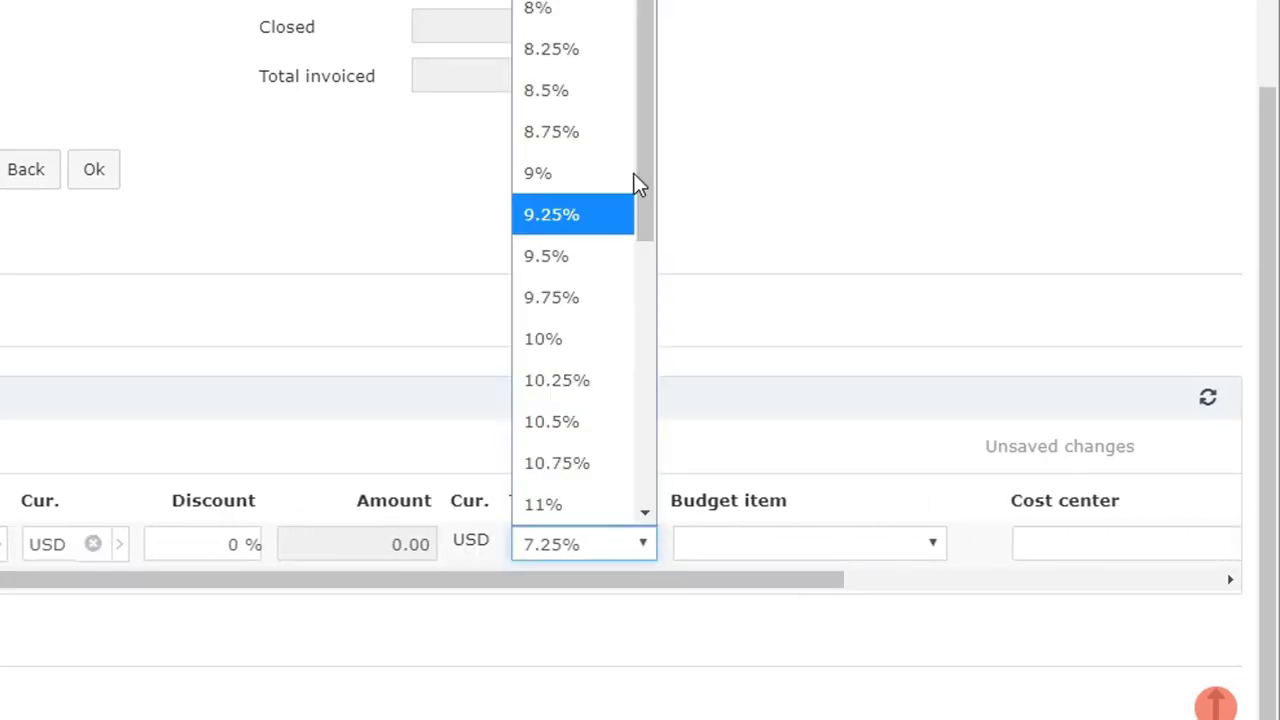
click(765, 299)
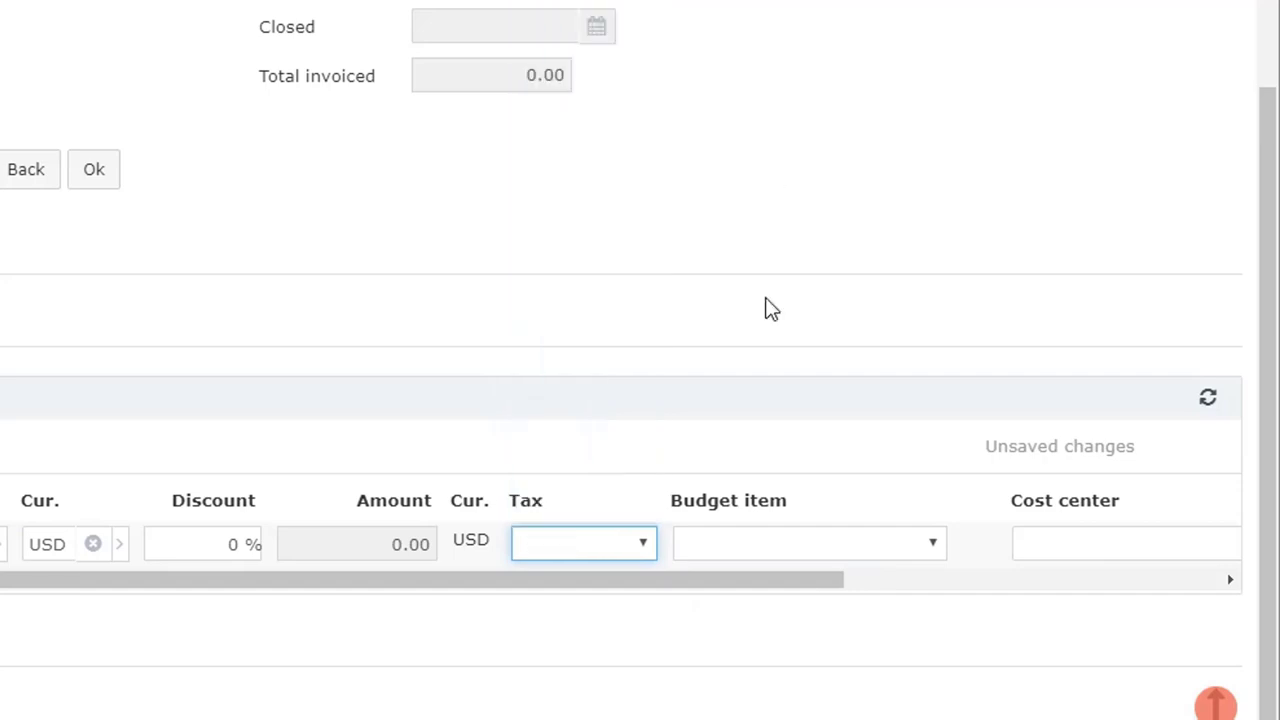
Step: Assign the account code "6025 - Services - Property Management" to the Tables item
drag(784, 580, 1162, 598)
scroll(1126, 520, down, 1)
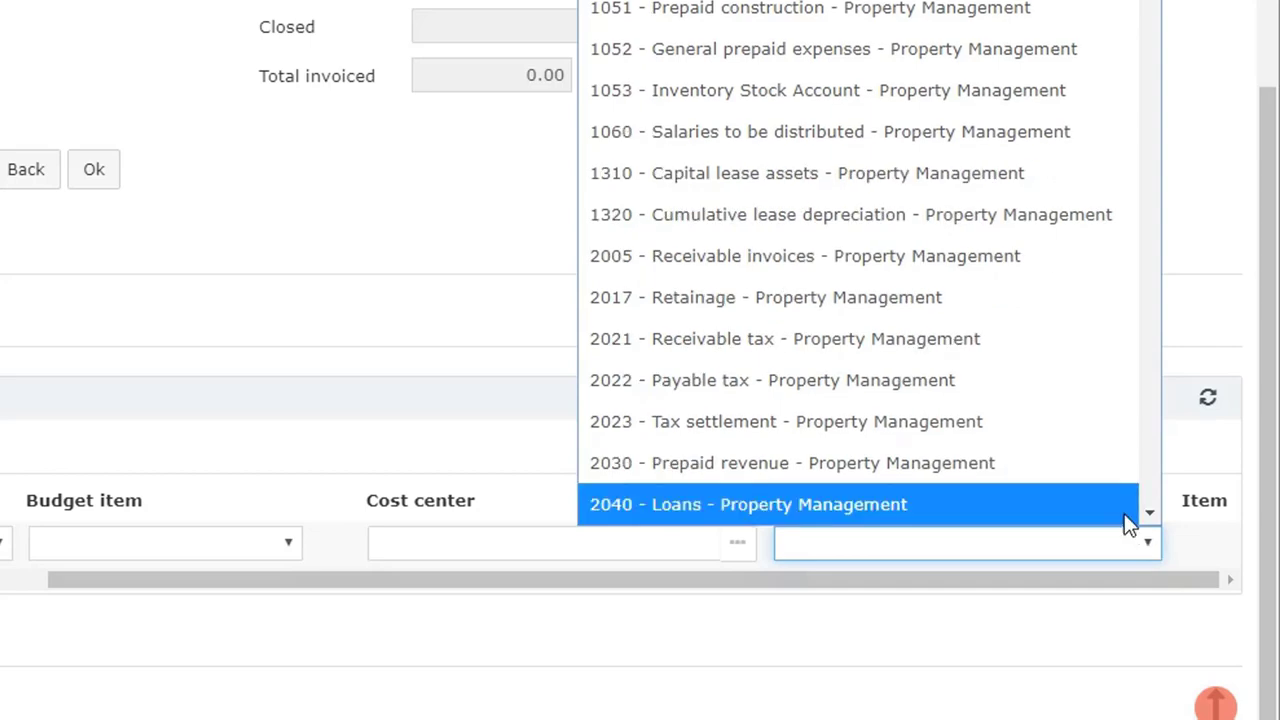
scroll(1076, 472, down, 5)
scroll(1066, 460, down, 6)
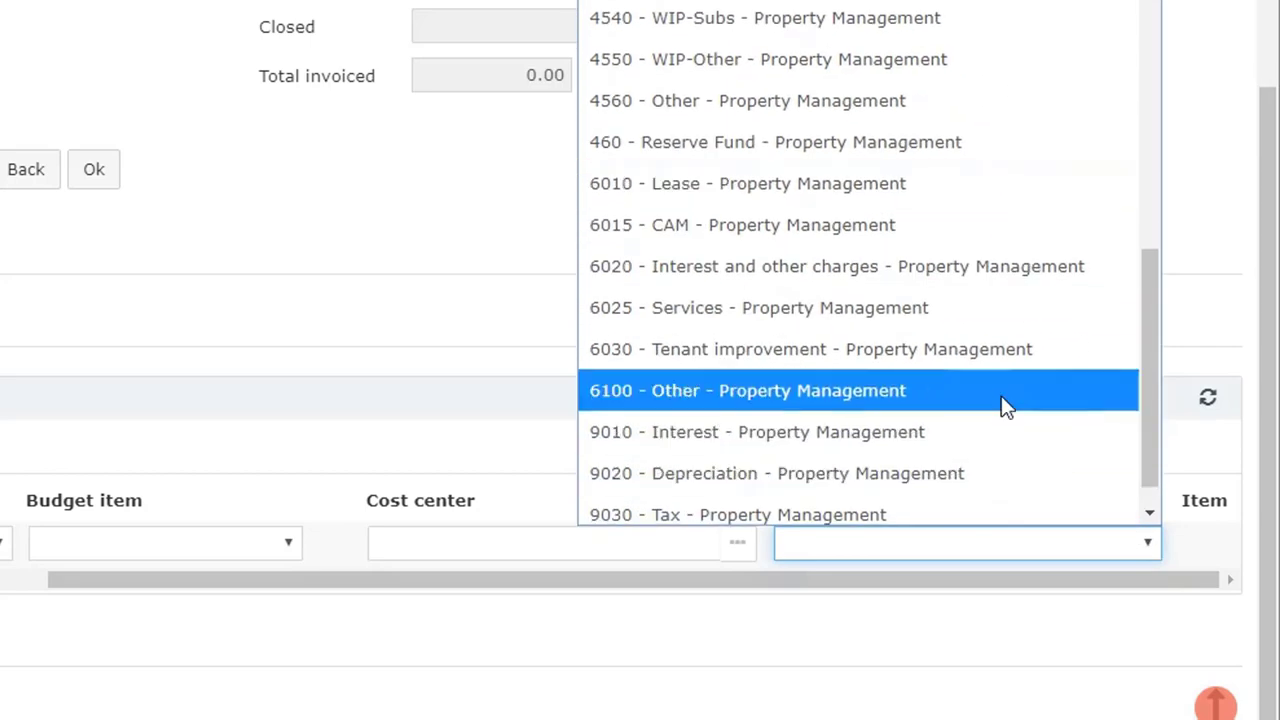
scroll(992, 384, down, 1)
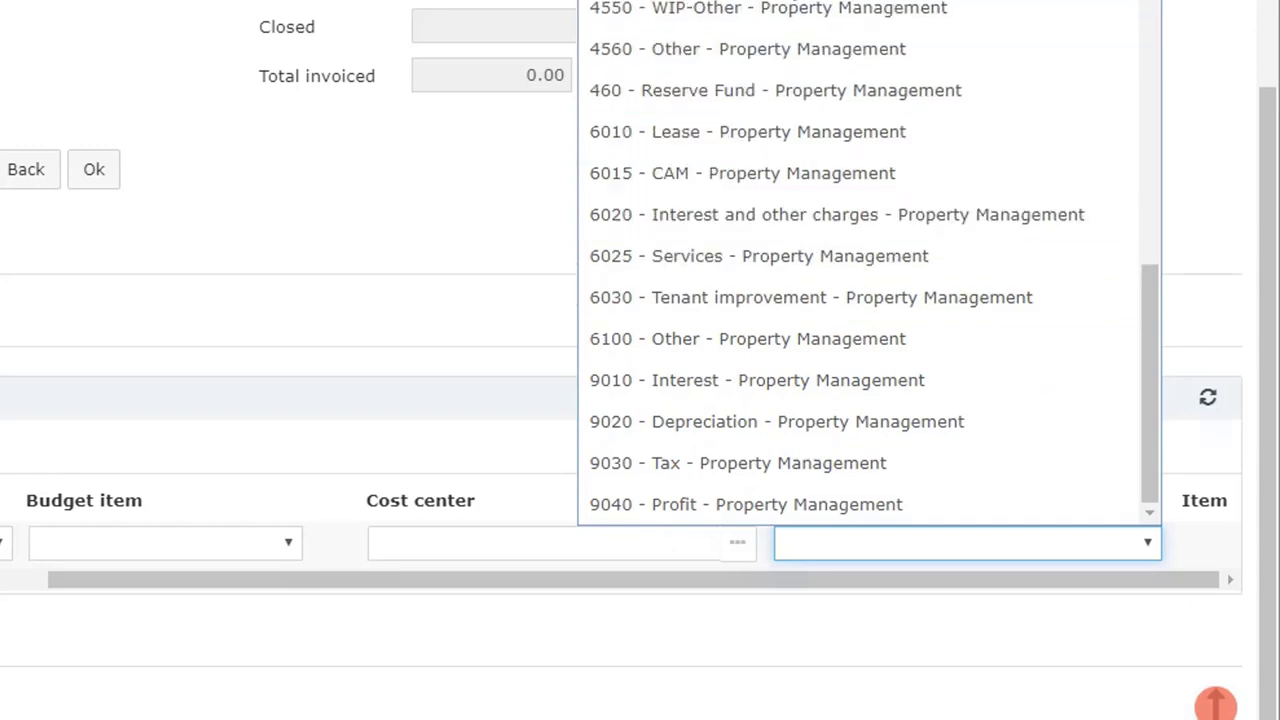
click(797, 265)
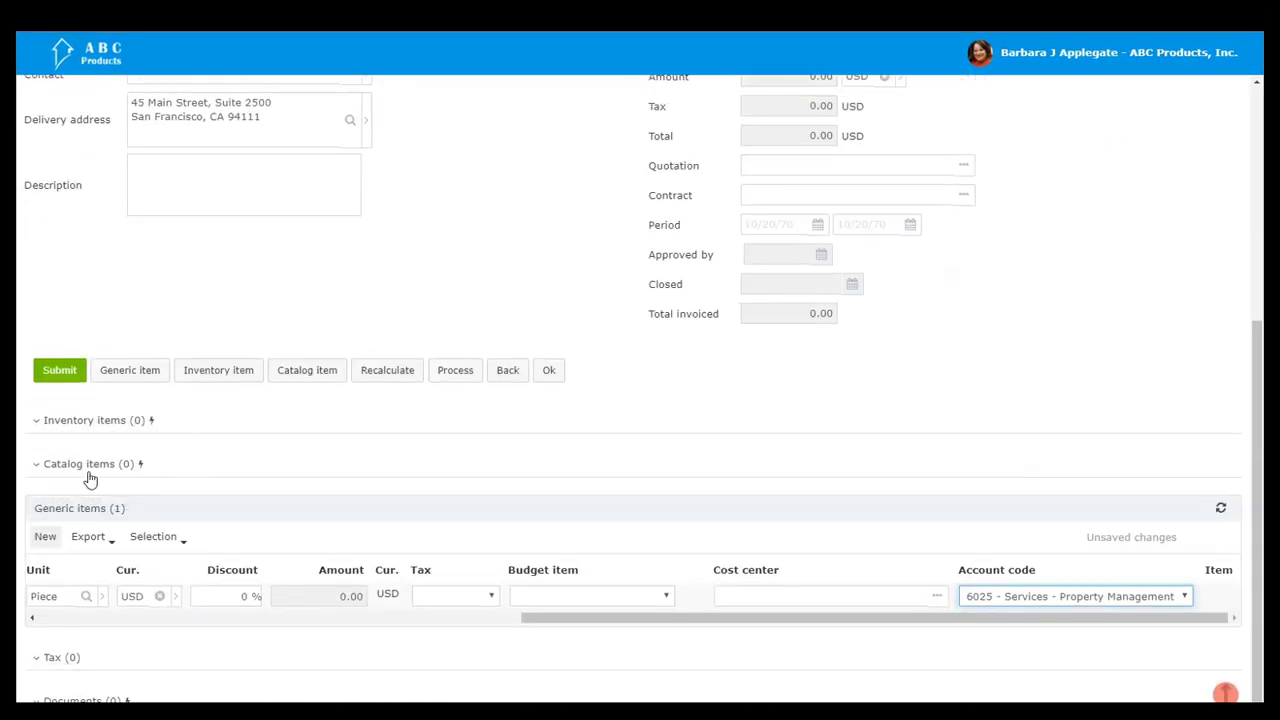
Step: Add a second generic item described as "Chairs" with quantity 8 and price 75.00
click(141, 374)
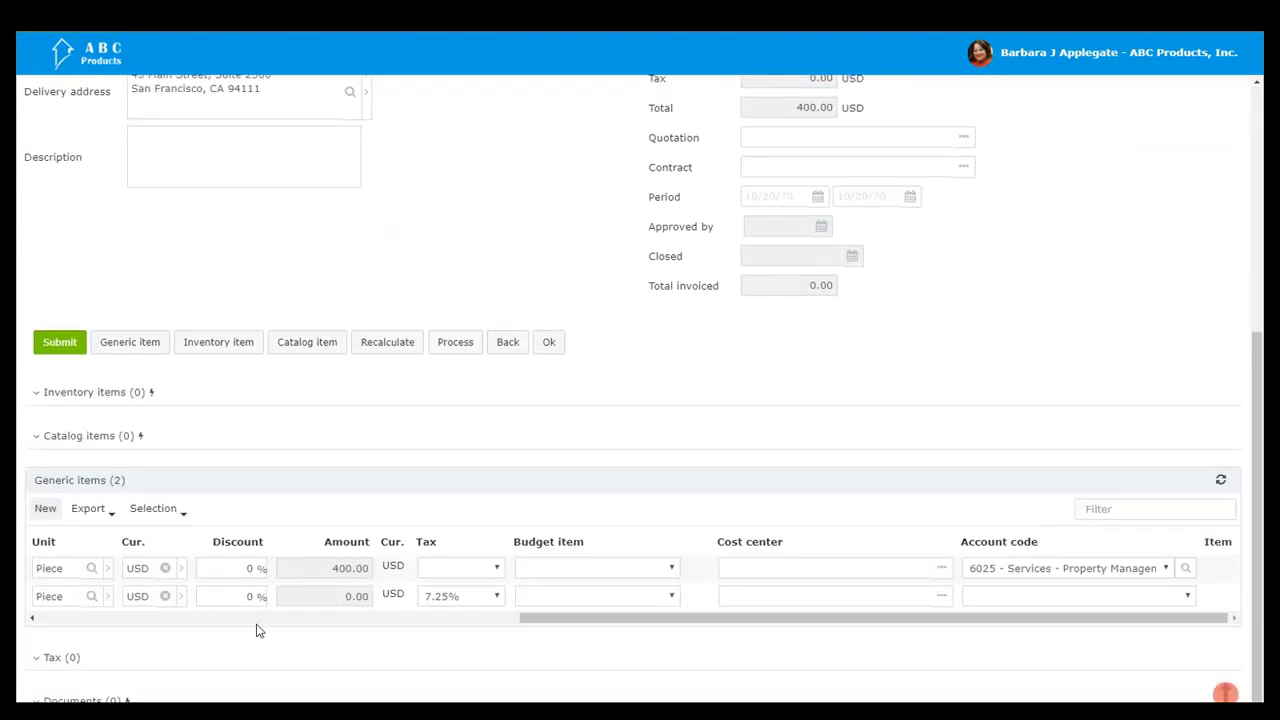
click(256, 620)
click(216, 593)
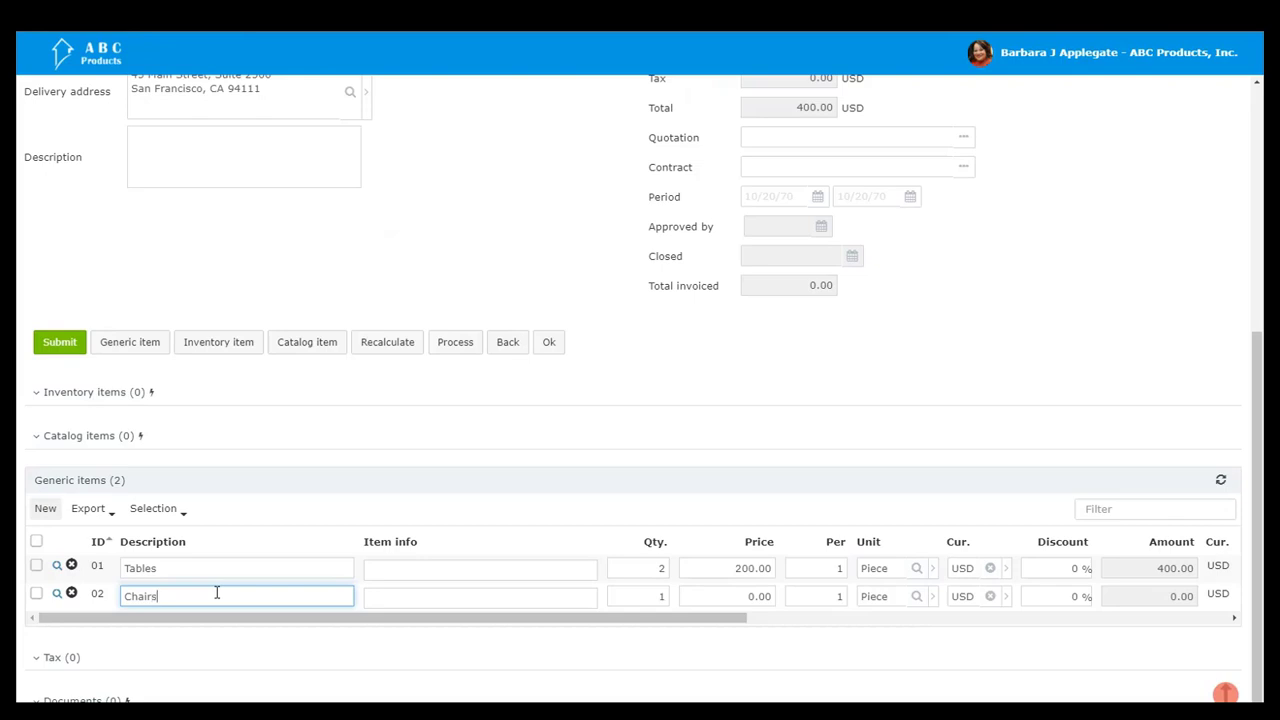
key(Tab)
key(Tab)
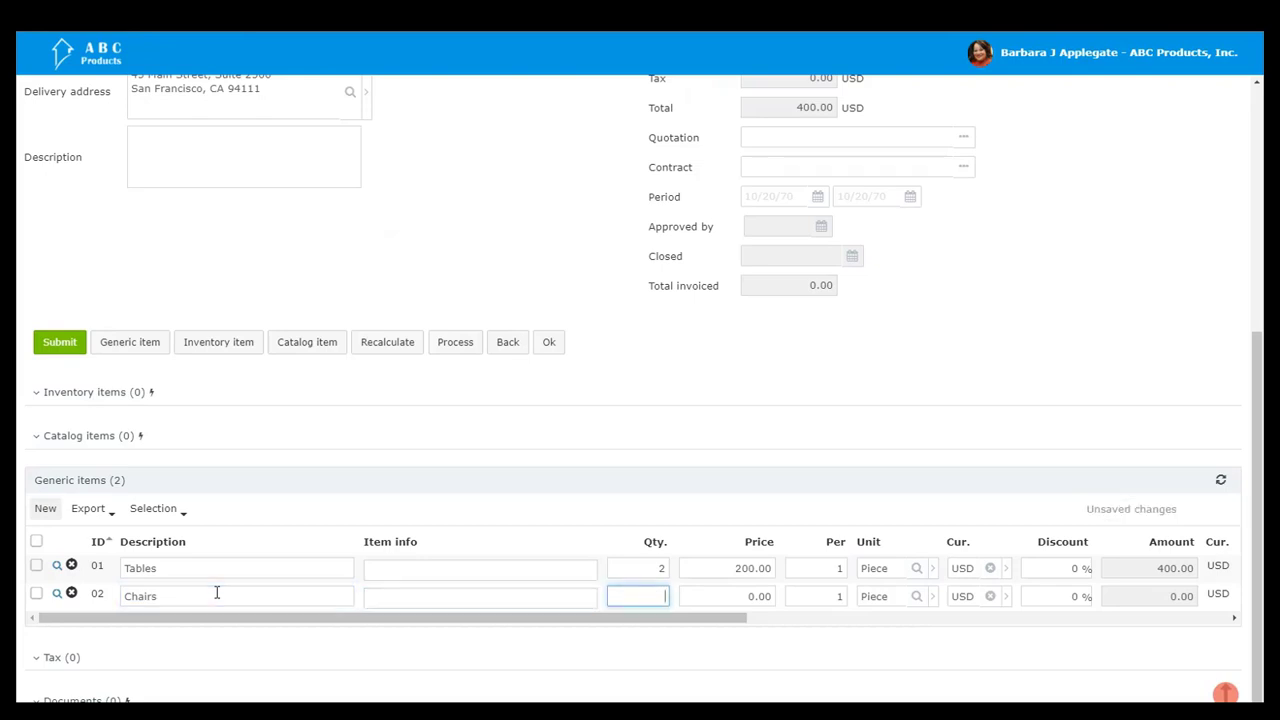
key(Tab)
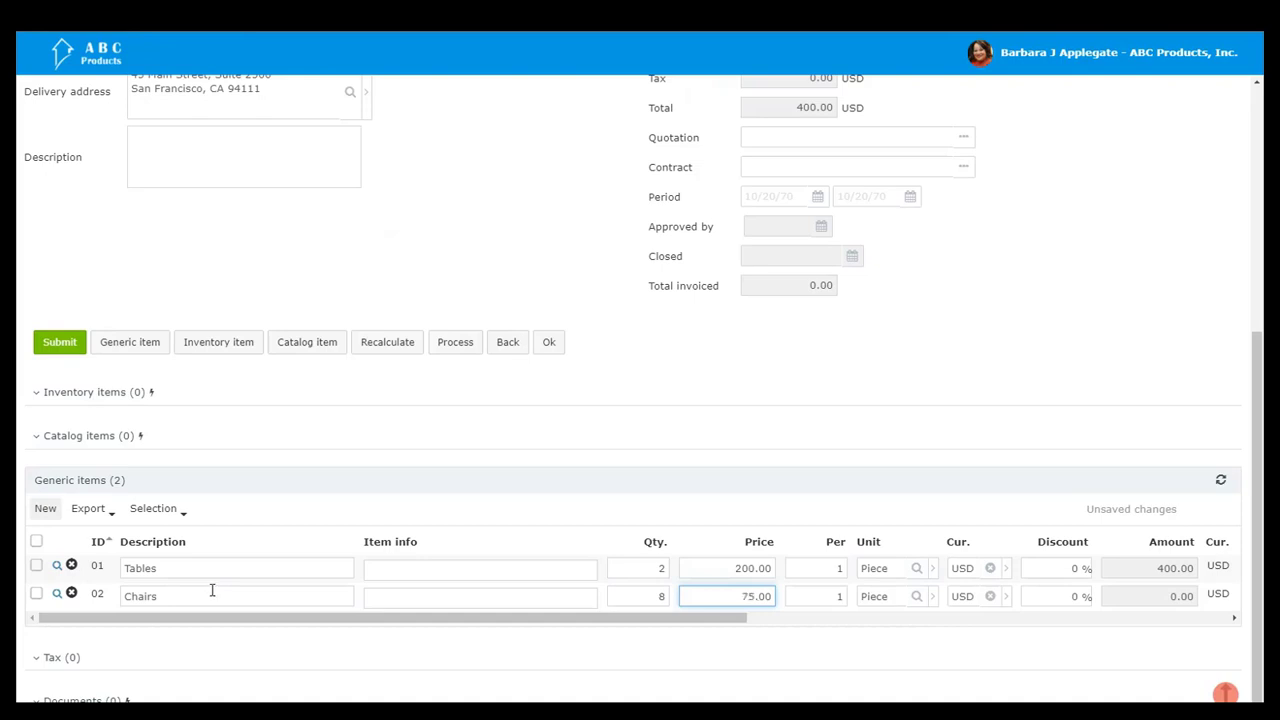
Step: Set the tax of the Chairs item to the blank option
drag(569, 620, 923, 666)
click(709, 596)
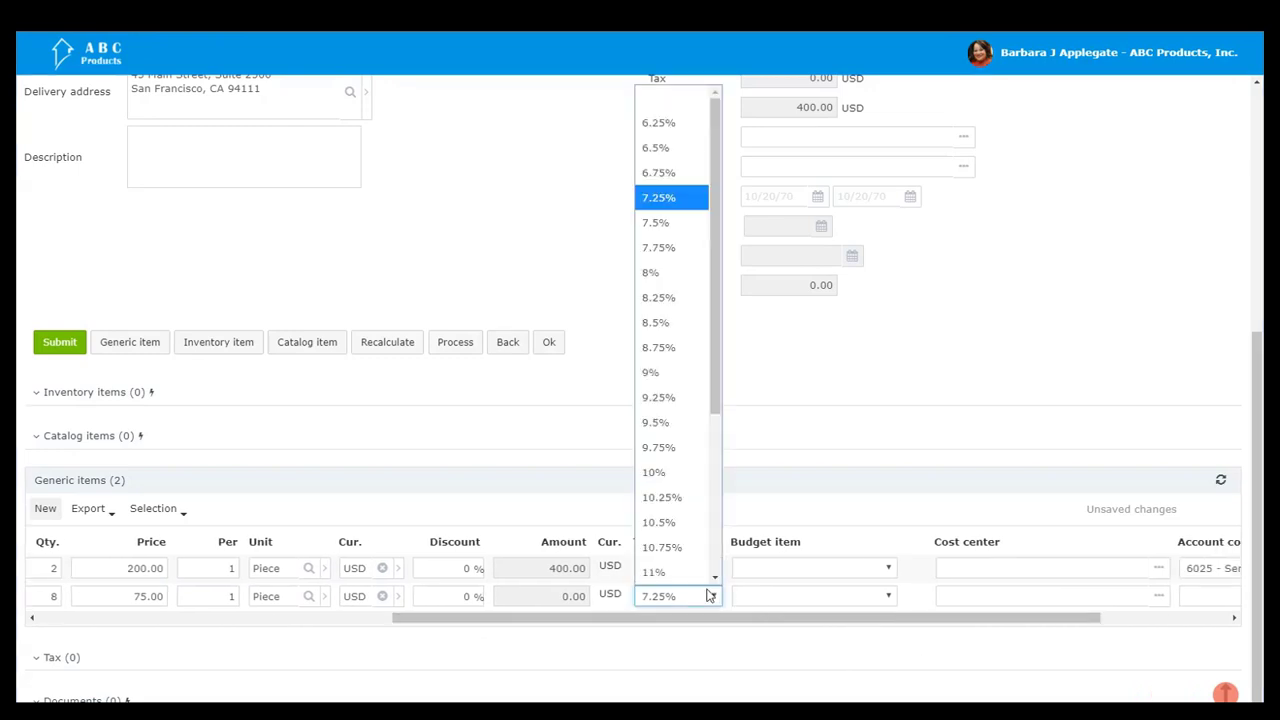
click(662, 100)
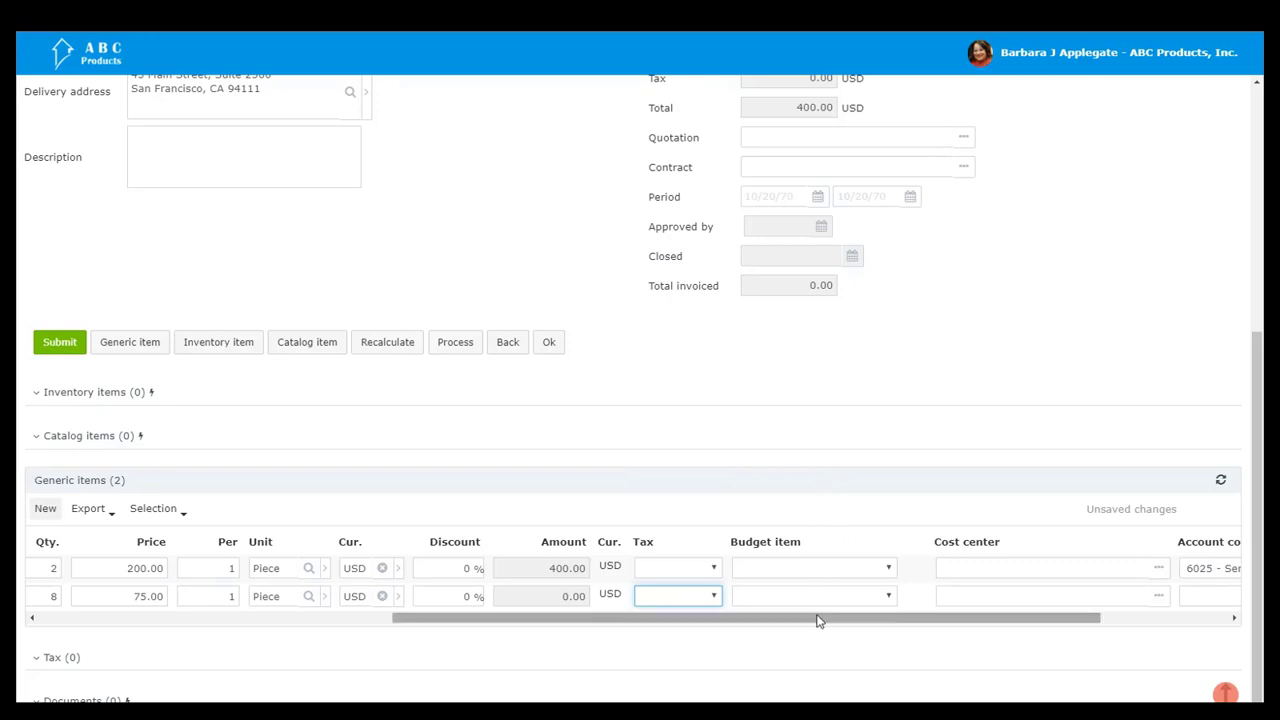
Step: Assign the account code "6025 - Services - Property Management" to the Chairs item
drag(835, 618, 963, 629)
click(1007, 598)
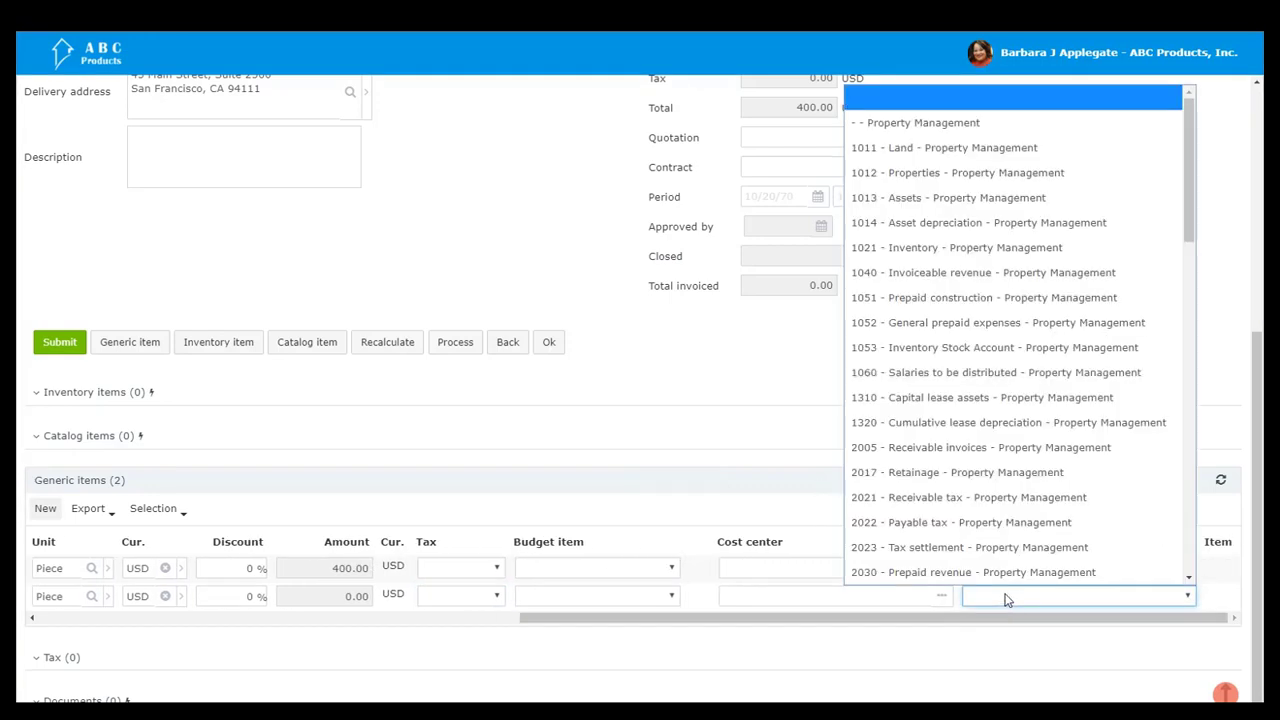
scroll(997, 563, down, 6)
scroll(995, 563, down, 5)
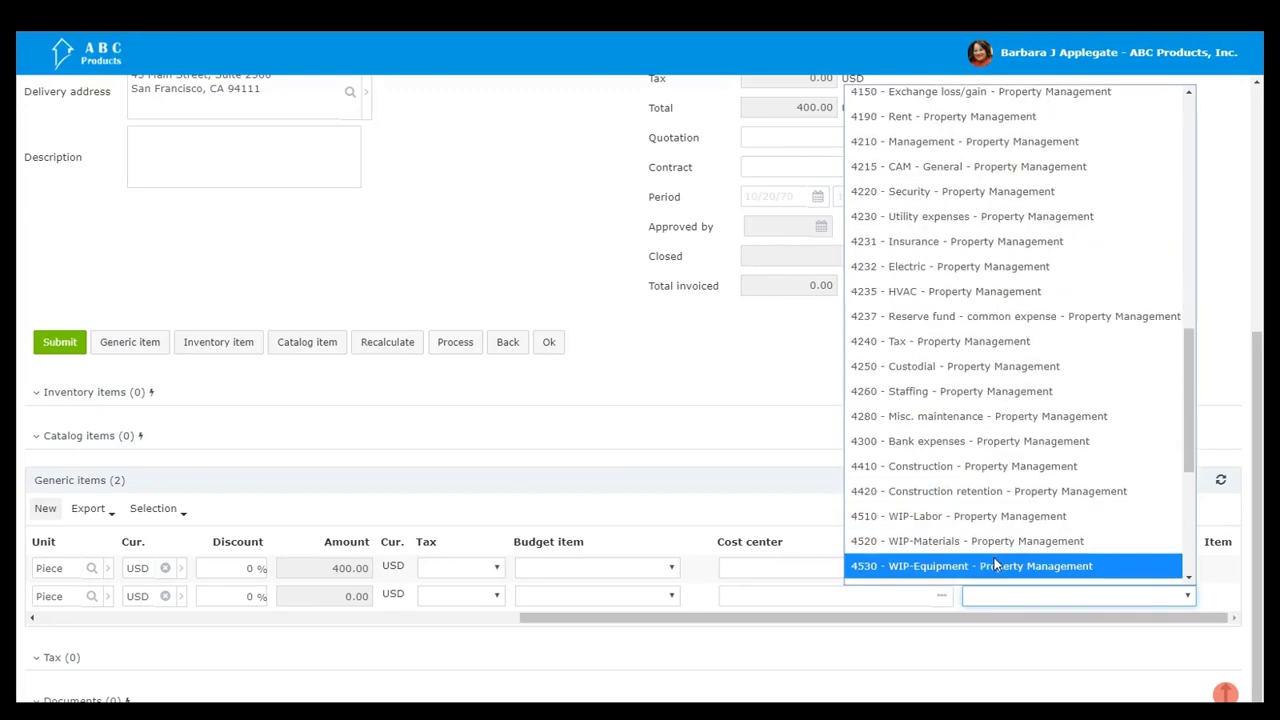
scroll(990, 560, down, 3)
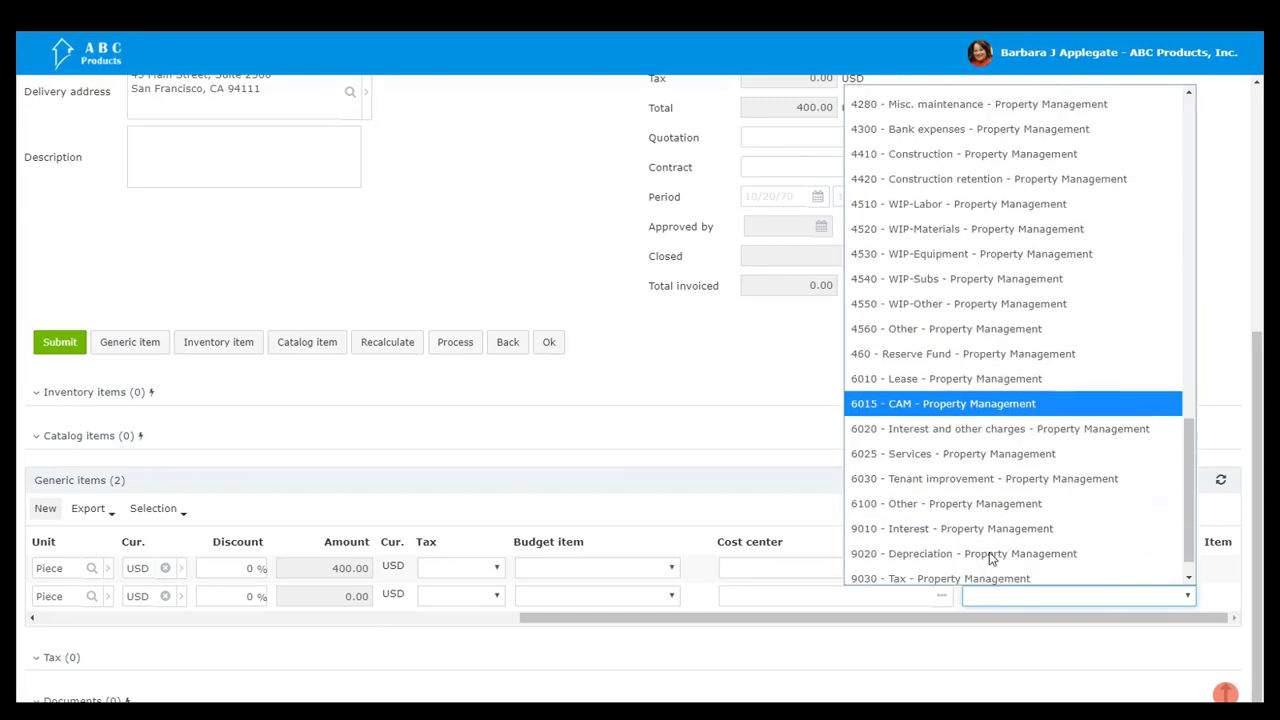
click(966, 458)
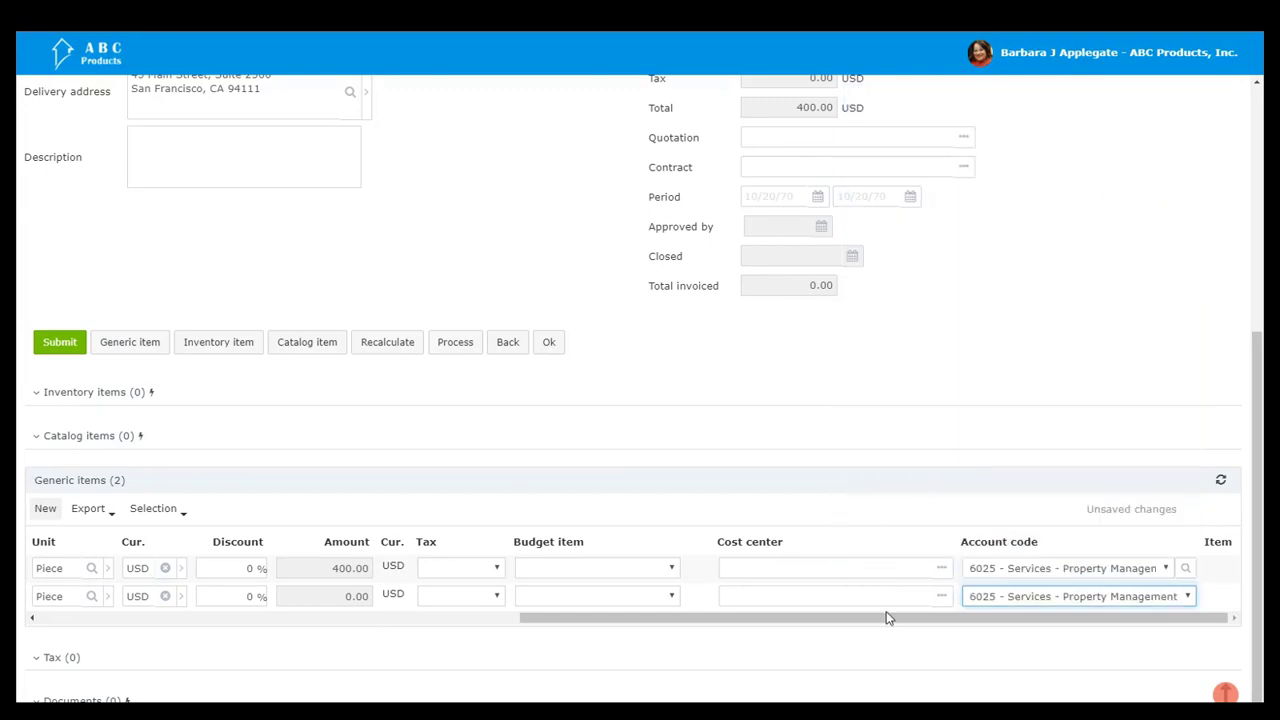
Step: Change the purchase order's payment method to Check
drag(886, 618, 389, 634)
scroll(409, 551, up, 5)
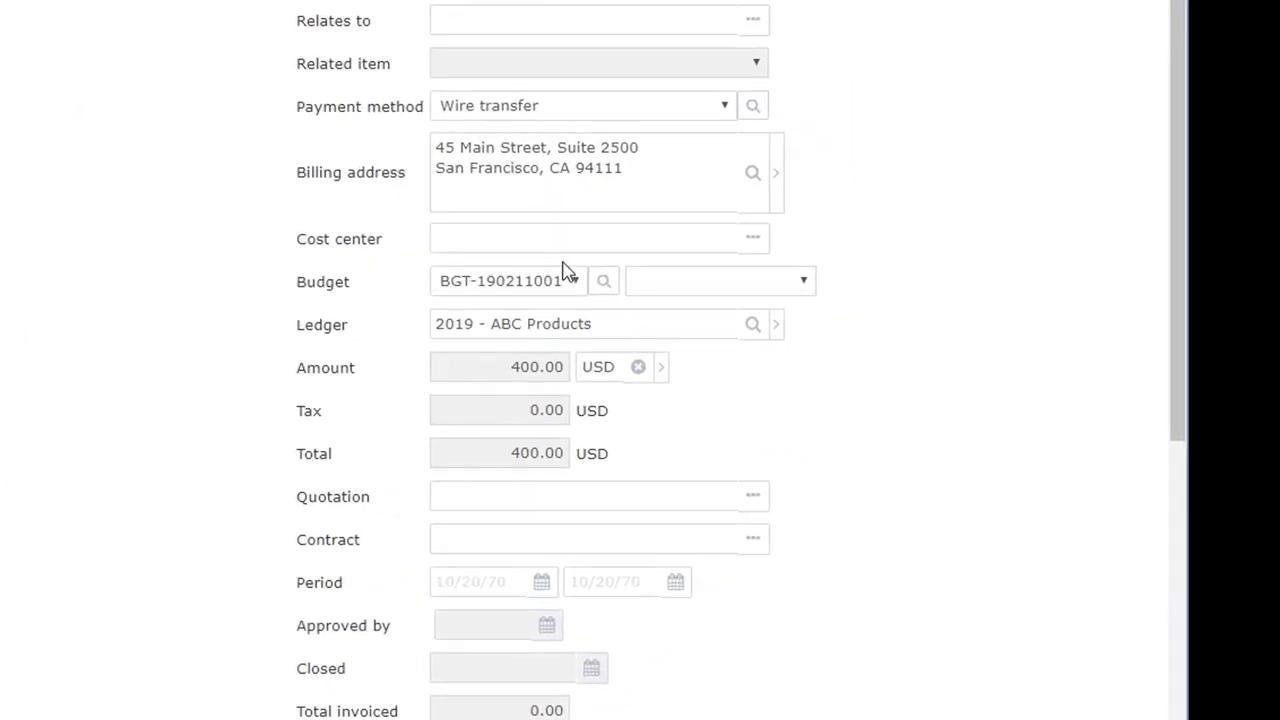
click(465, 112)
click(480, 249)
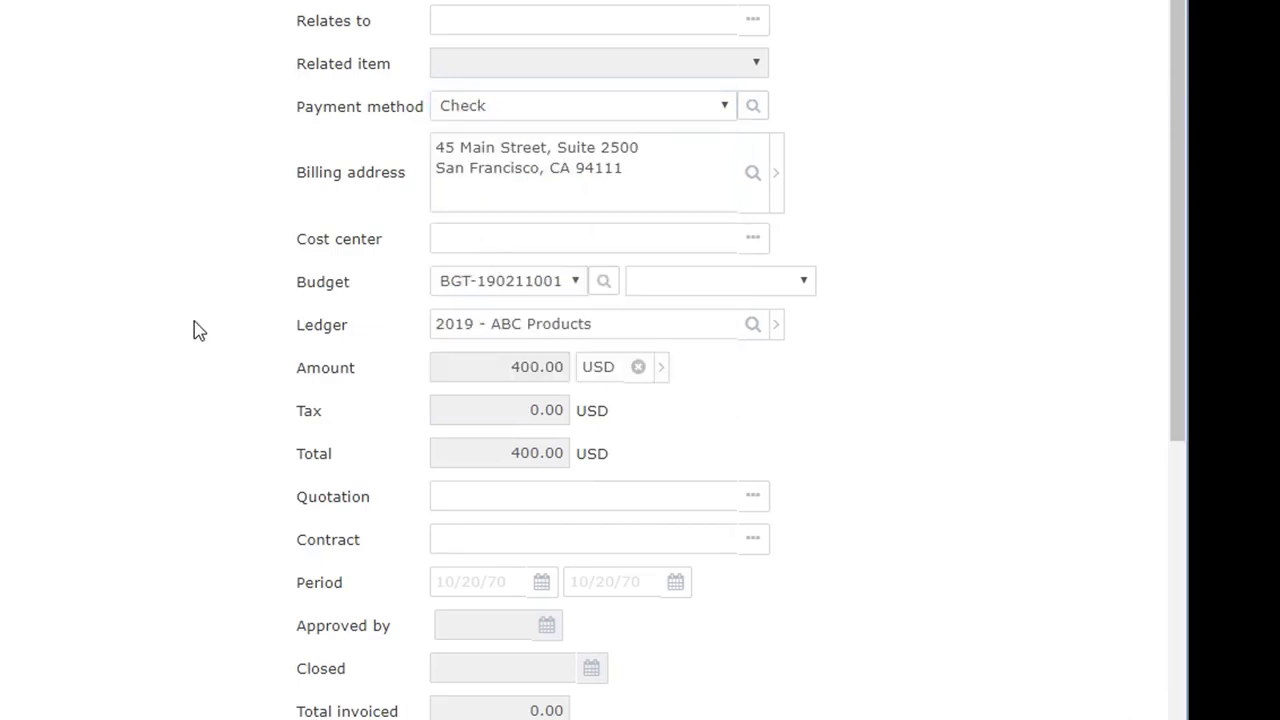
Step: Submit the tables and chairs purchase order for approval
scroll(197, 329, down, 3)
scroll(197, 329, down, 1)
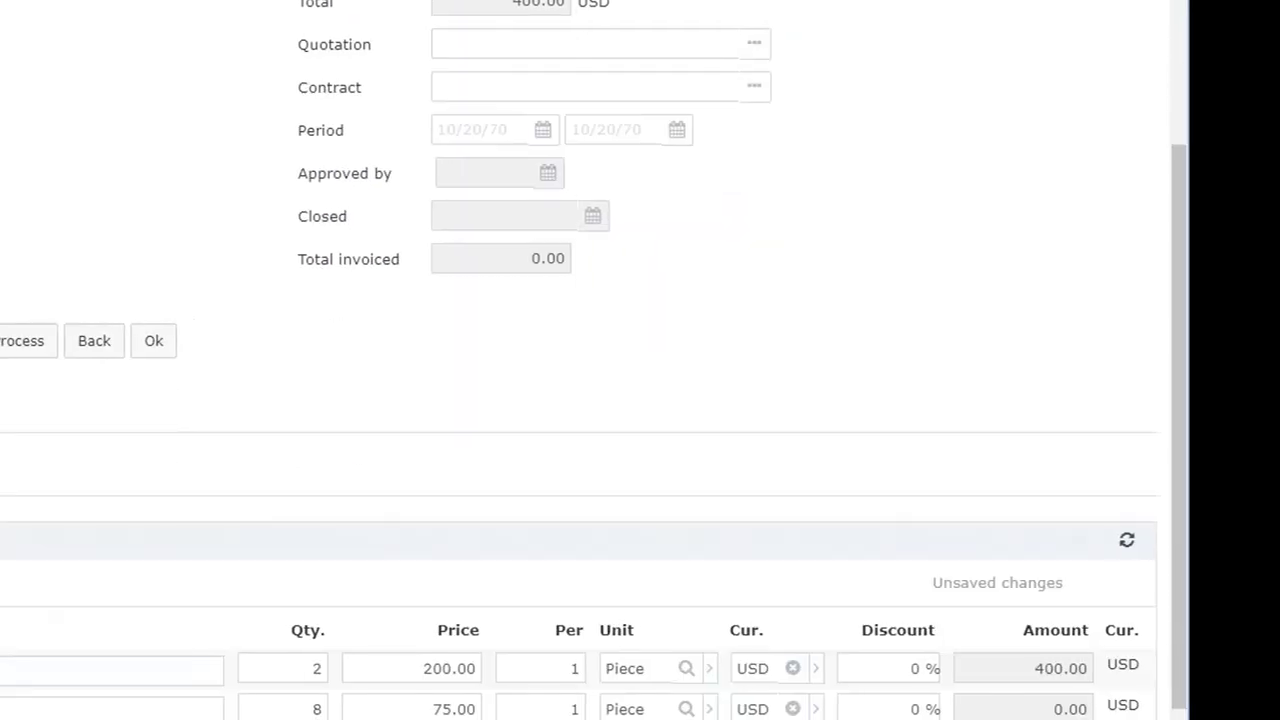
click(100, 348)
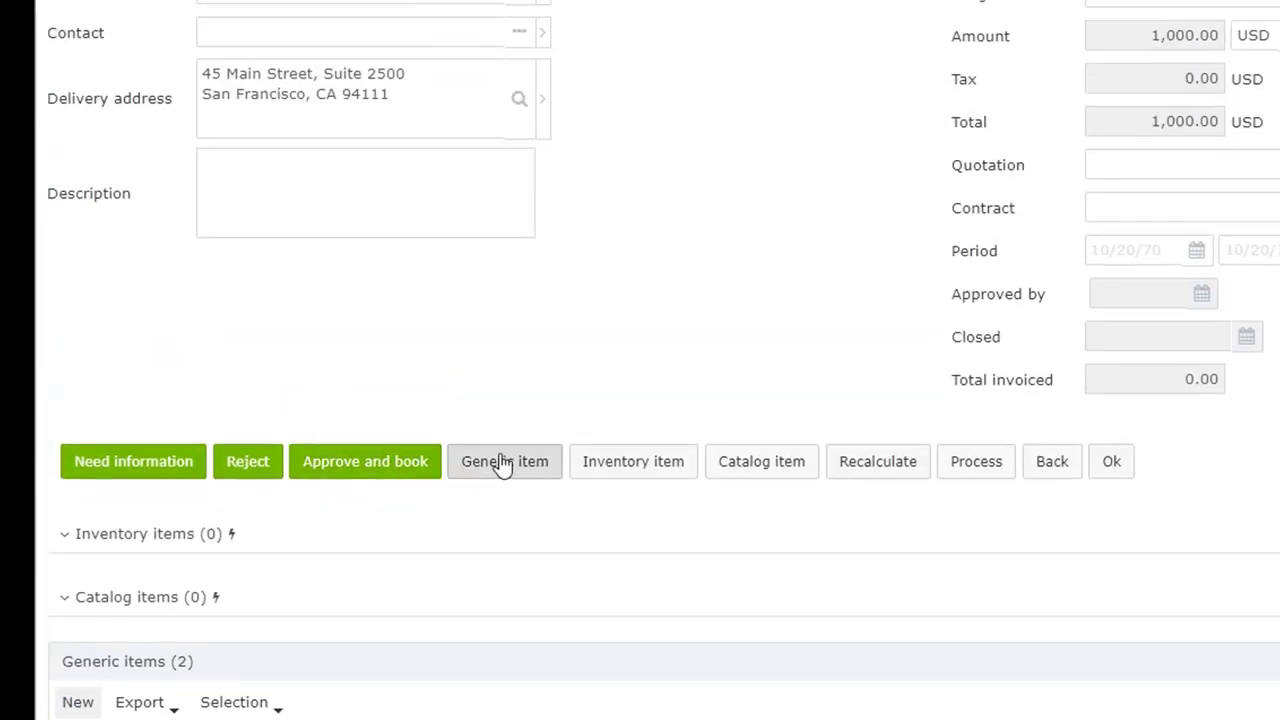
Step: Check the submitted purchase order's details, and approve and book it
scroll(546, 443, up, 1)
scroll(548, 440, up, 3)
scroll(548, 440, down, 2)
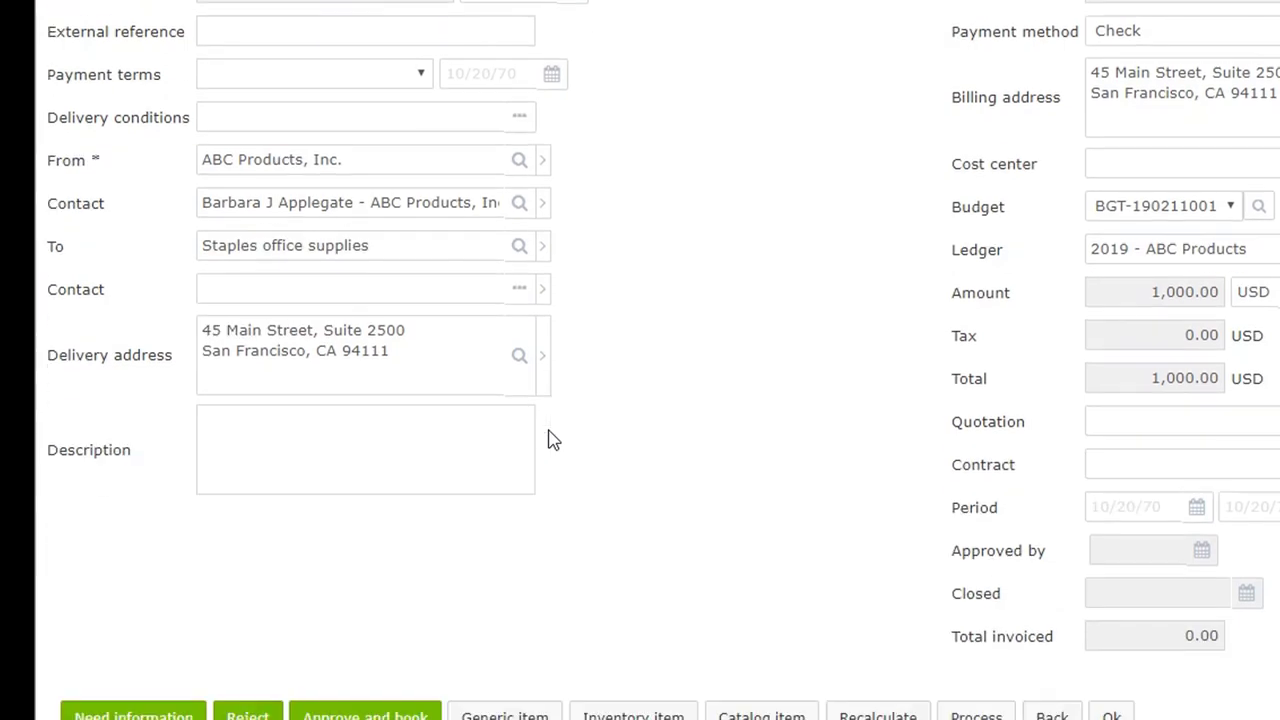
scroll(548, 440, down, 1)
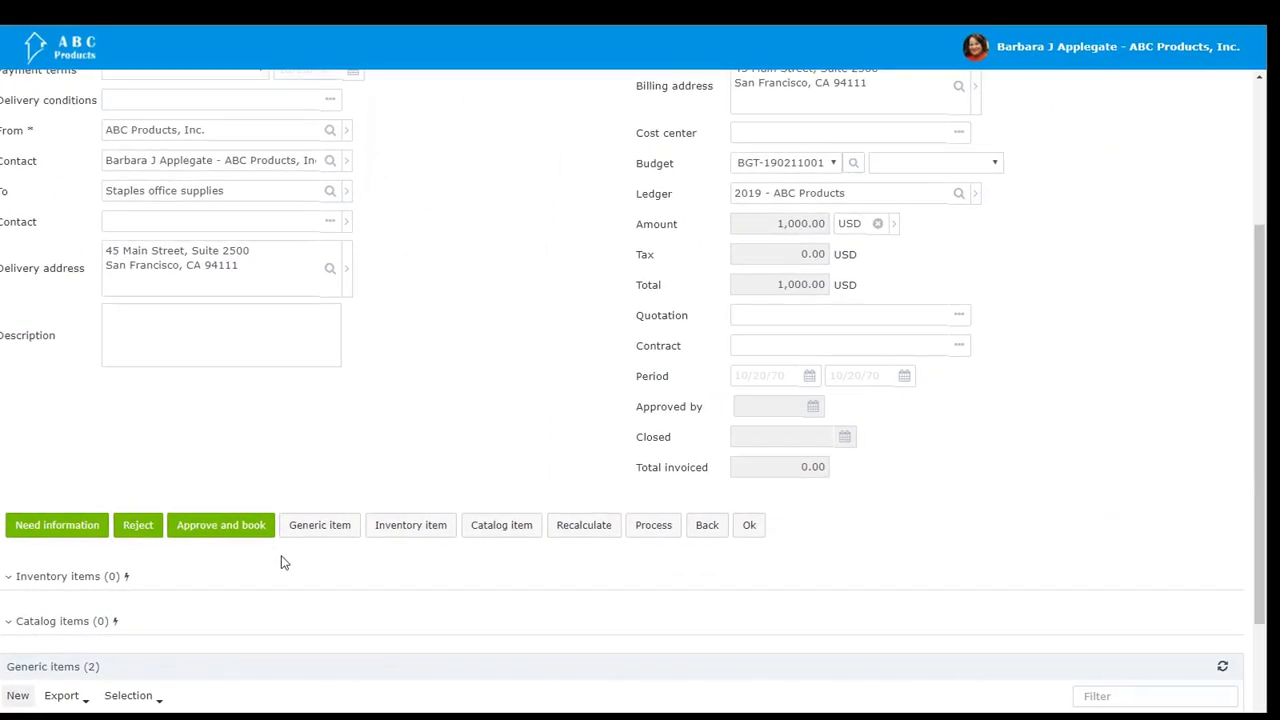
click(231, 537)
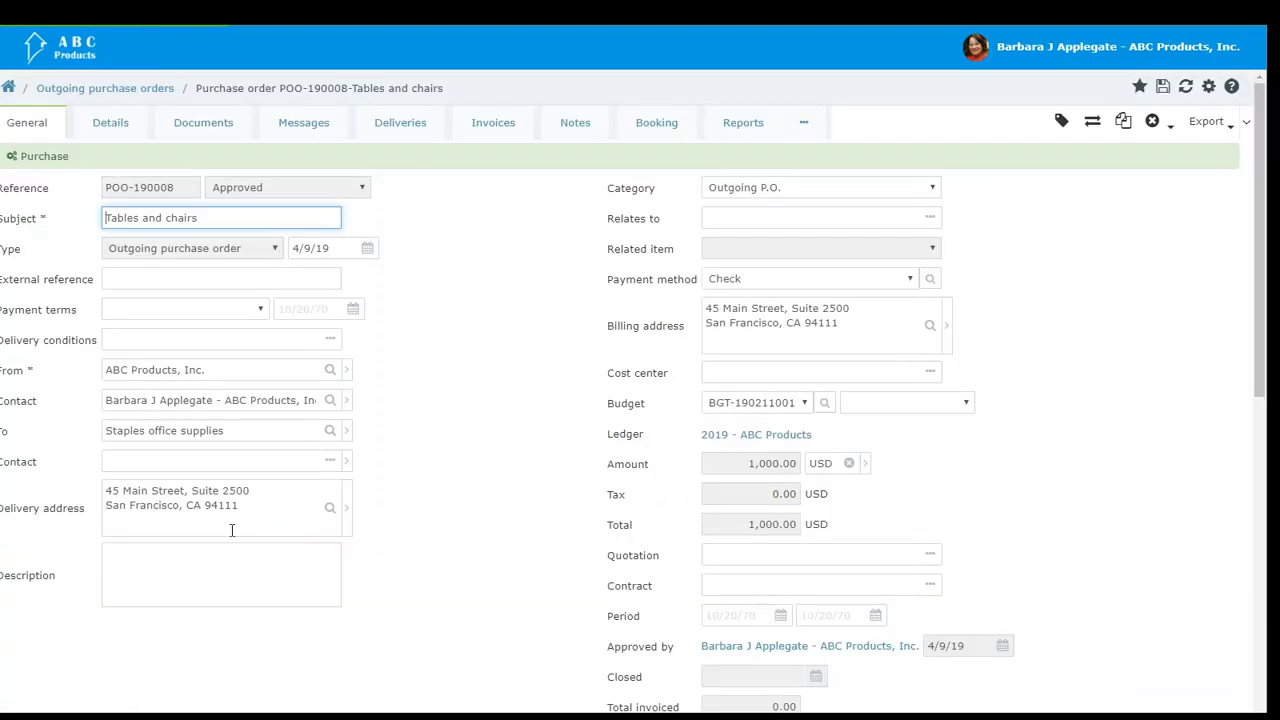
Step: Review the approved purchase order and generate a PDF of it without attachments
scroll(235, 538, down, 3)
scroll(236, 538, up, 1)
scroll(236, 538, up, 2)
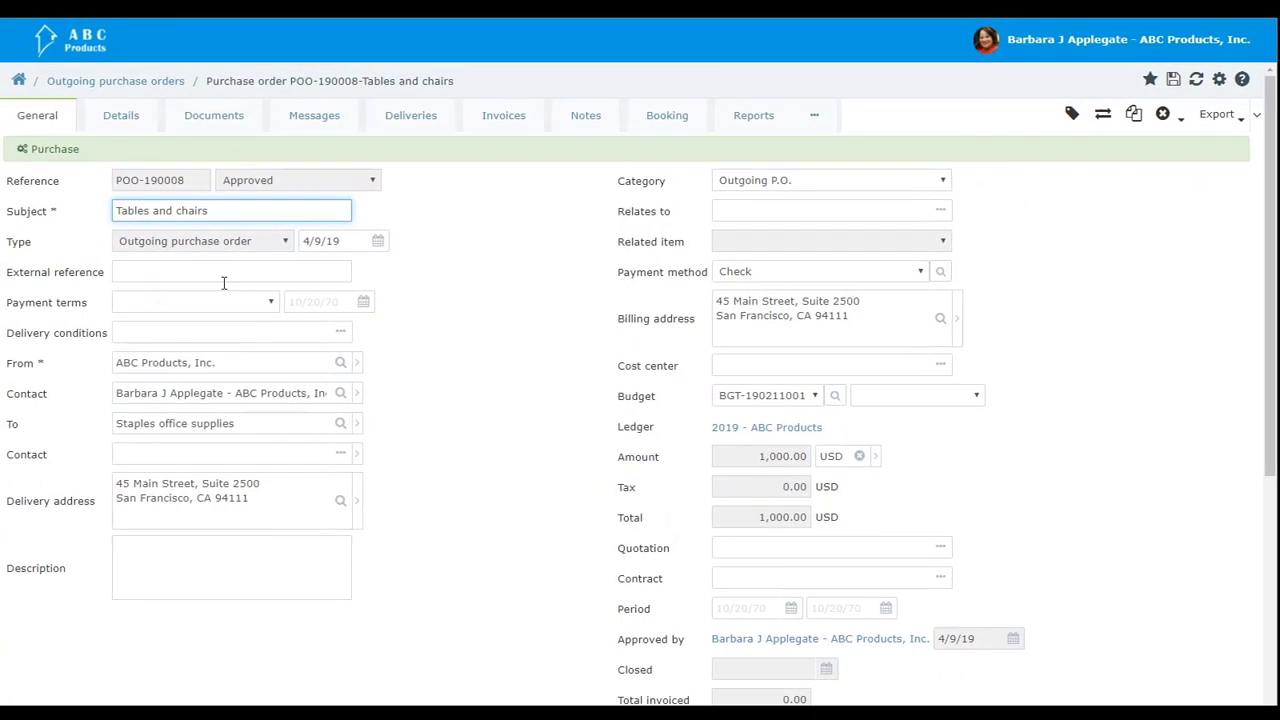
scroll(216, 319, down, 3)
scroll(228, 307, down, 1)
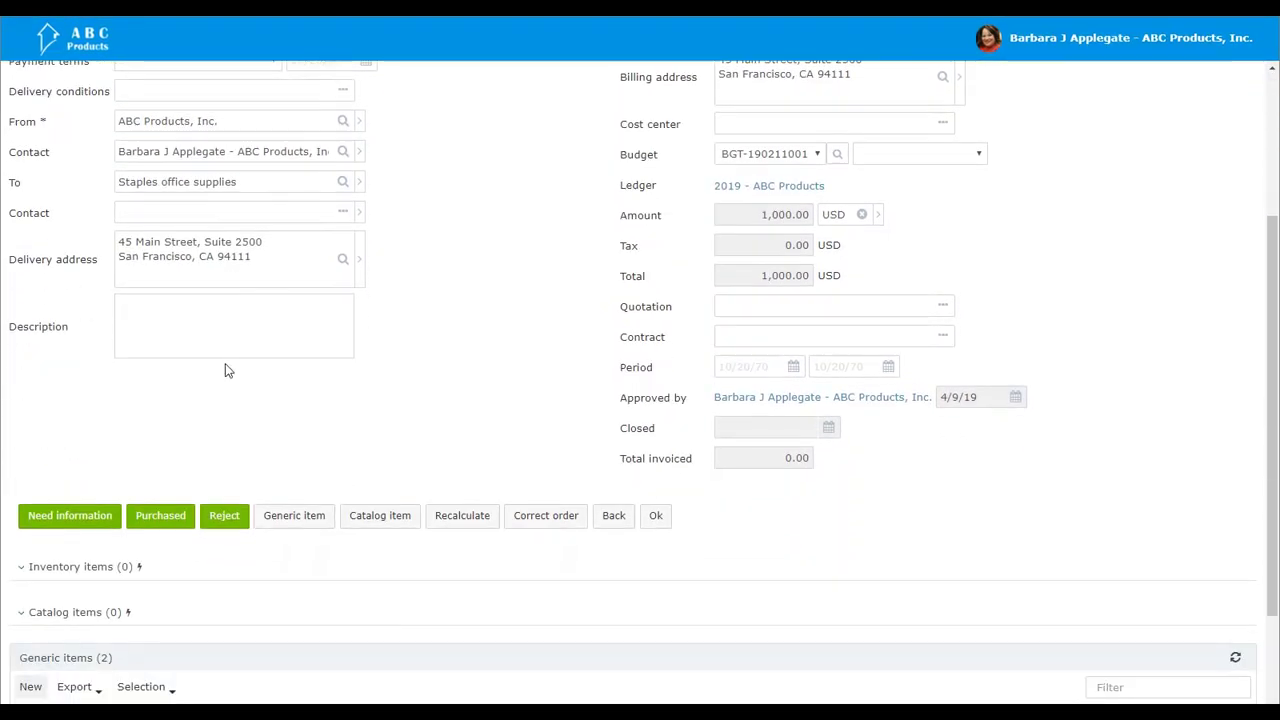
scroll(241, 391, up, 3)
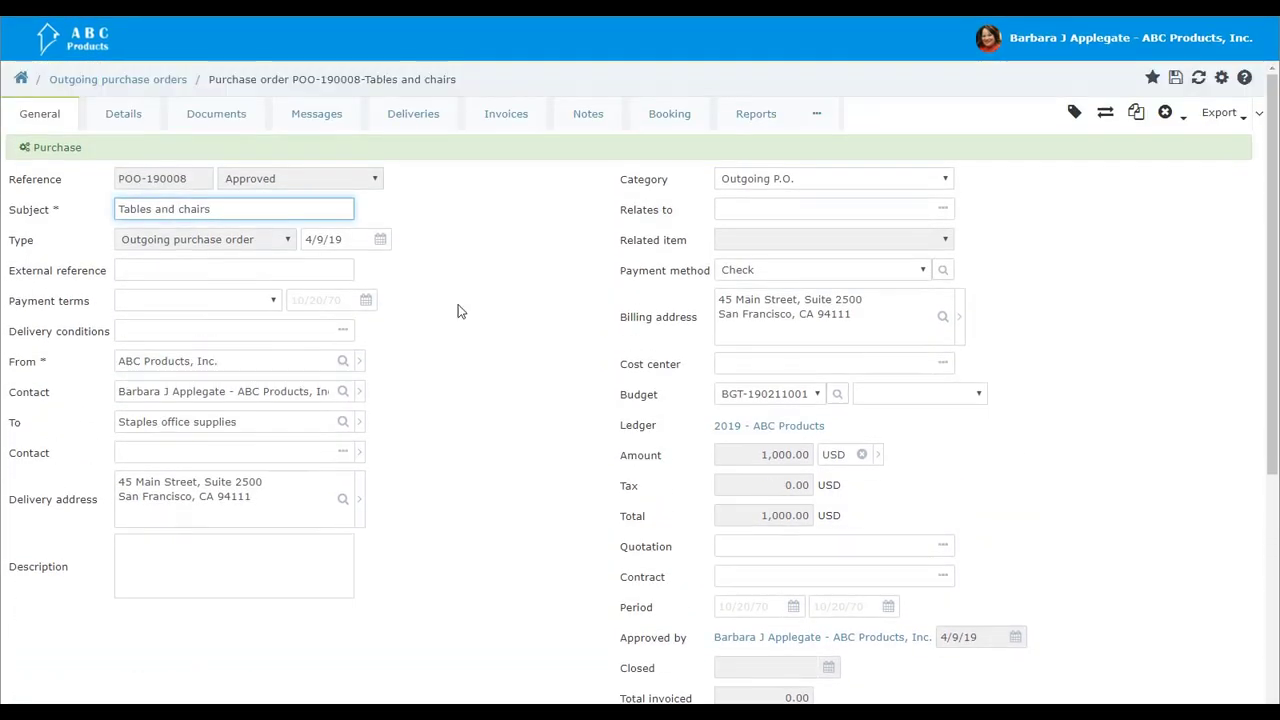
click(1240, 118)
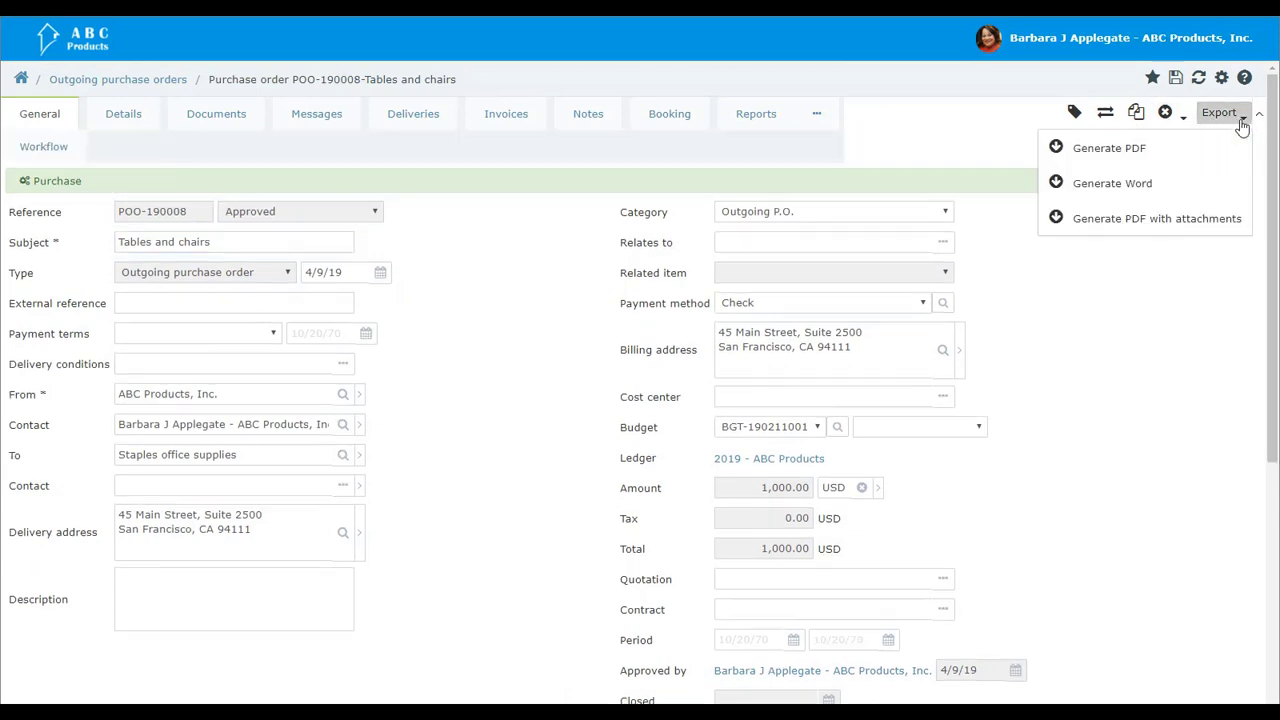
click(1121, 157)
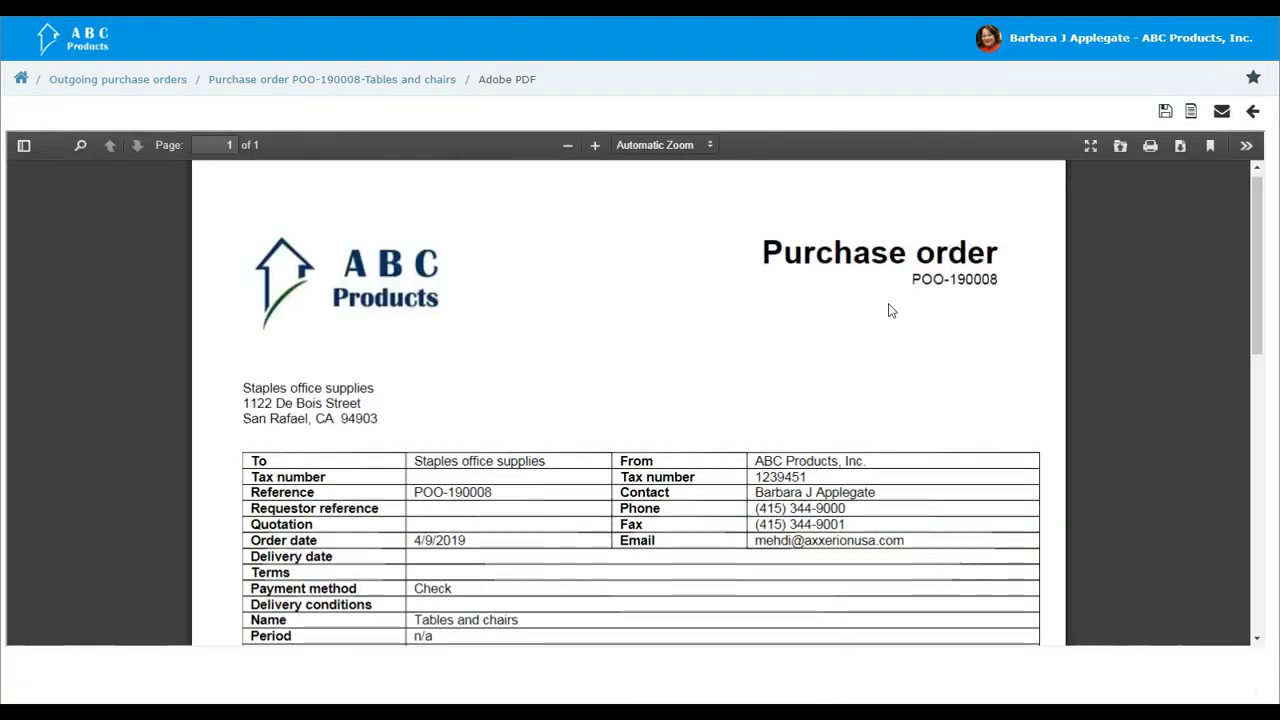
Step: Look through the purchase order PDF from the header to the totals and save it
scroll(873, 323, down, 3)
scroll(873, 323, down, 5)
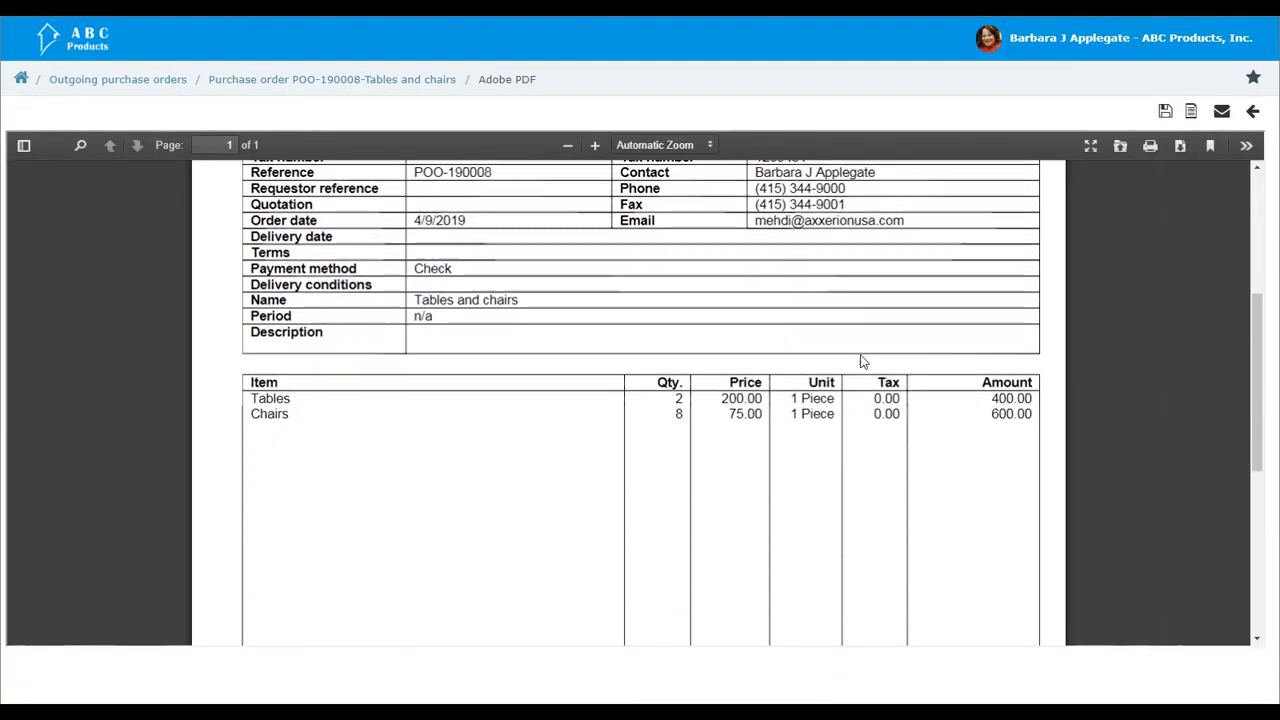
scroll(861, 365, down, 5)
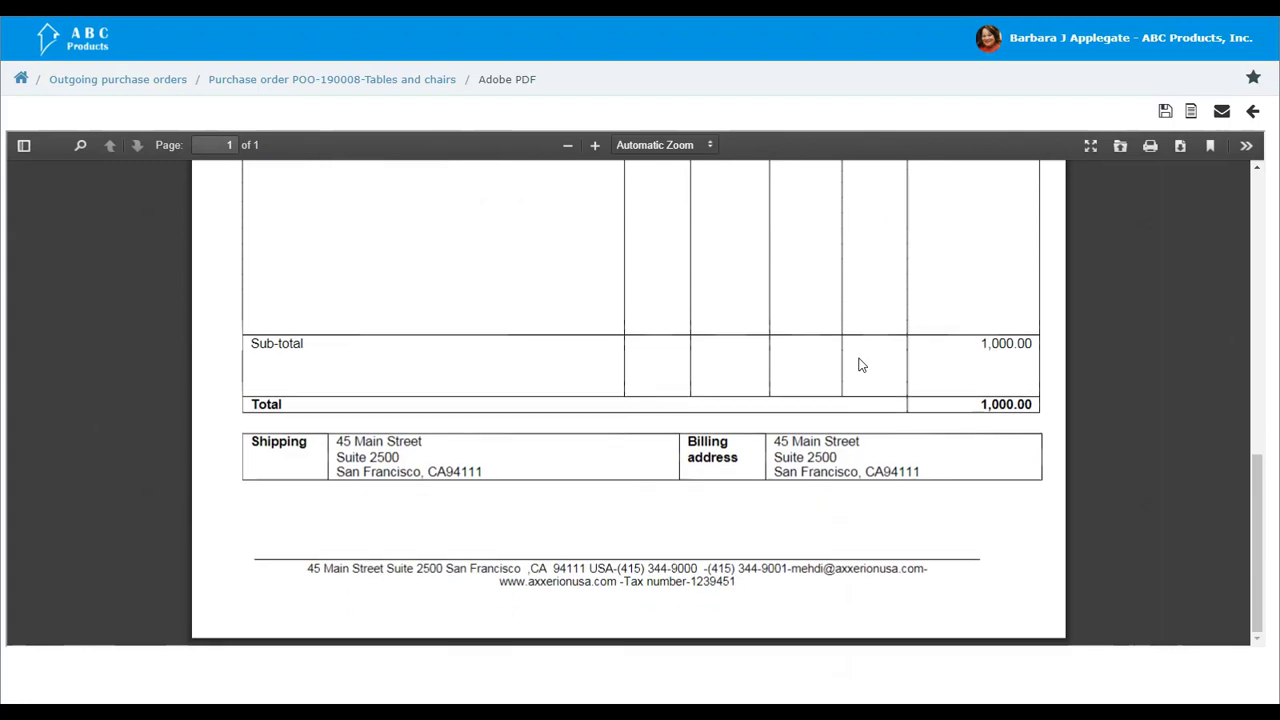
scroll(867, 375, up, 10)
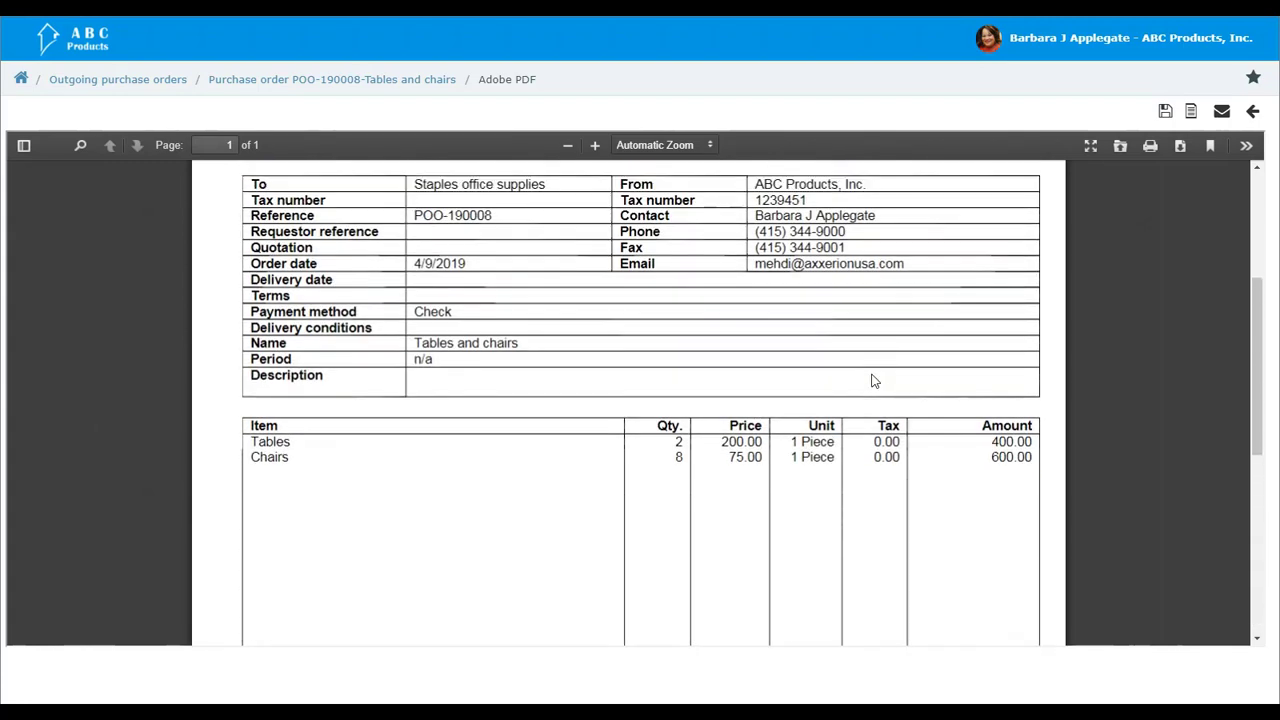
scroll(1022, 247, up, 3)
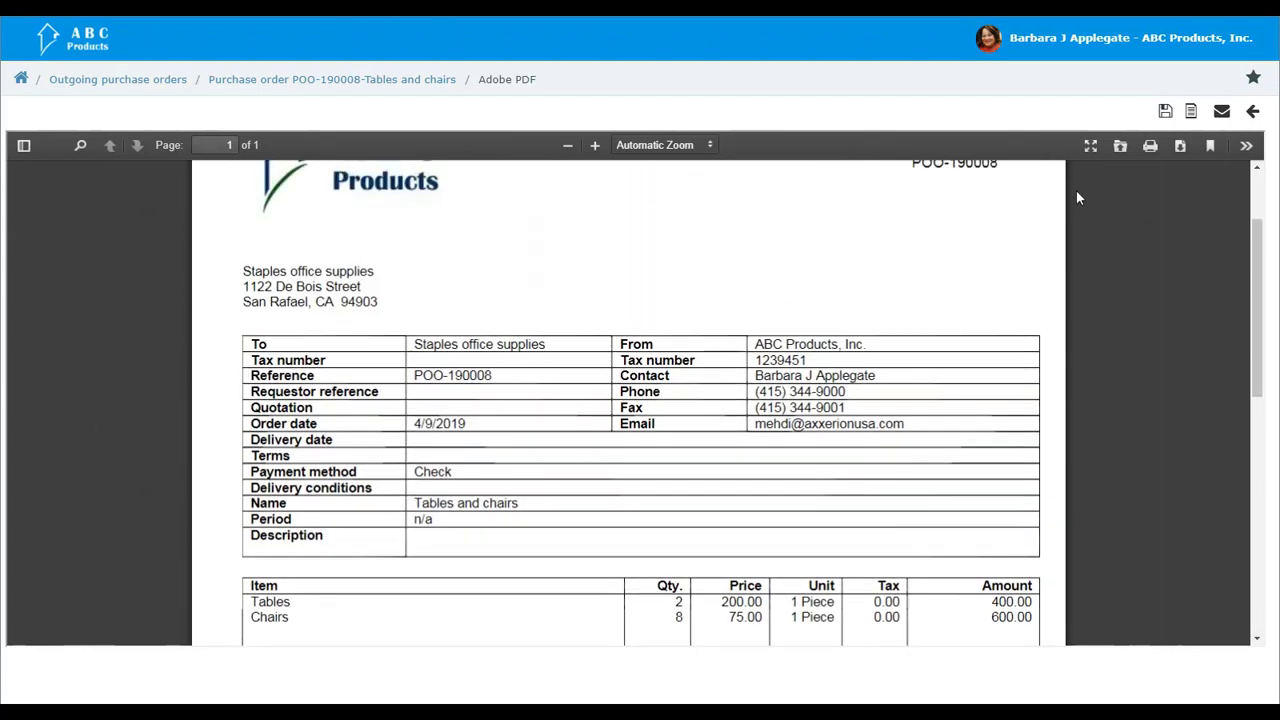
scroll(1086, 185, up, 3)
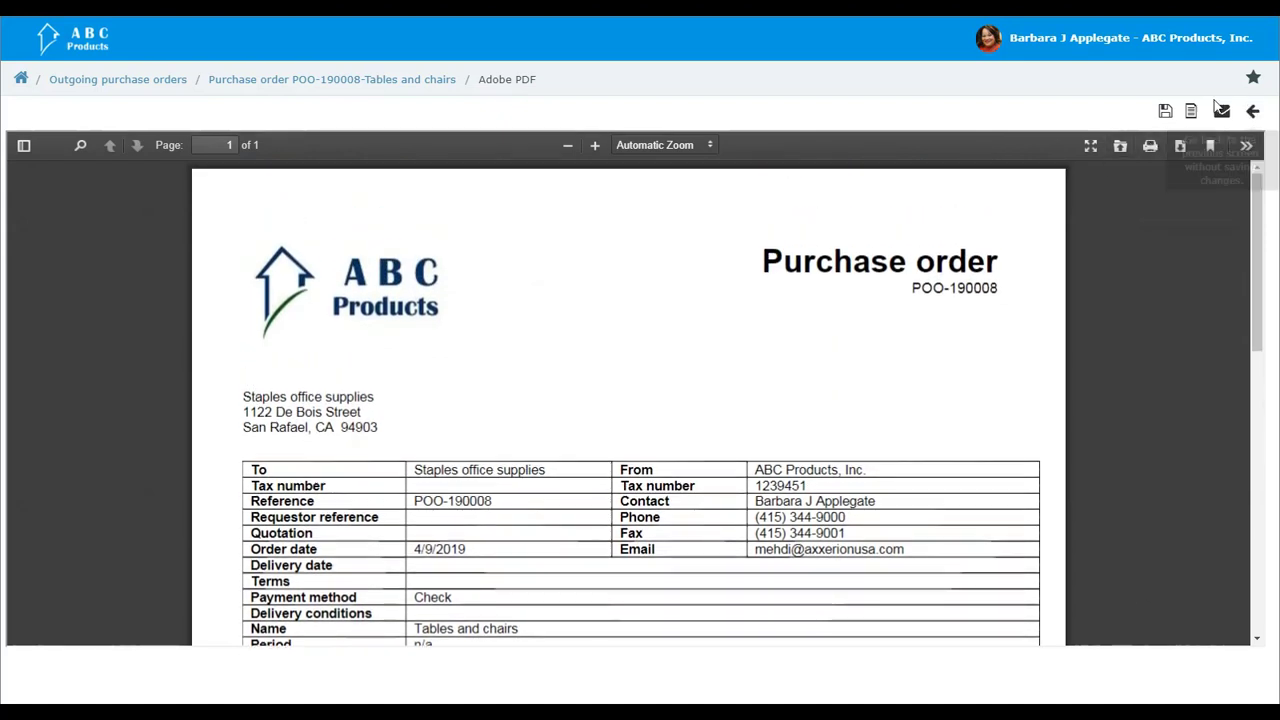
click(1166, 114)
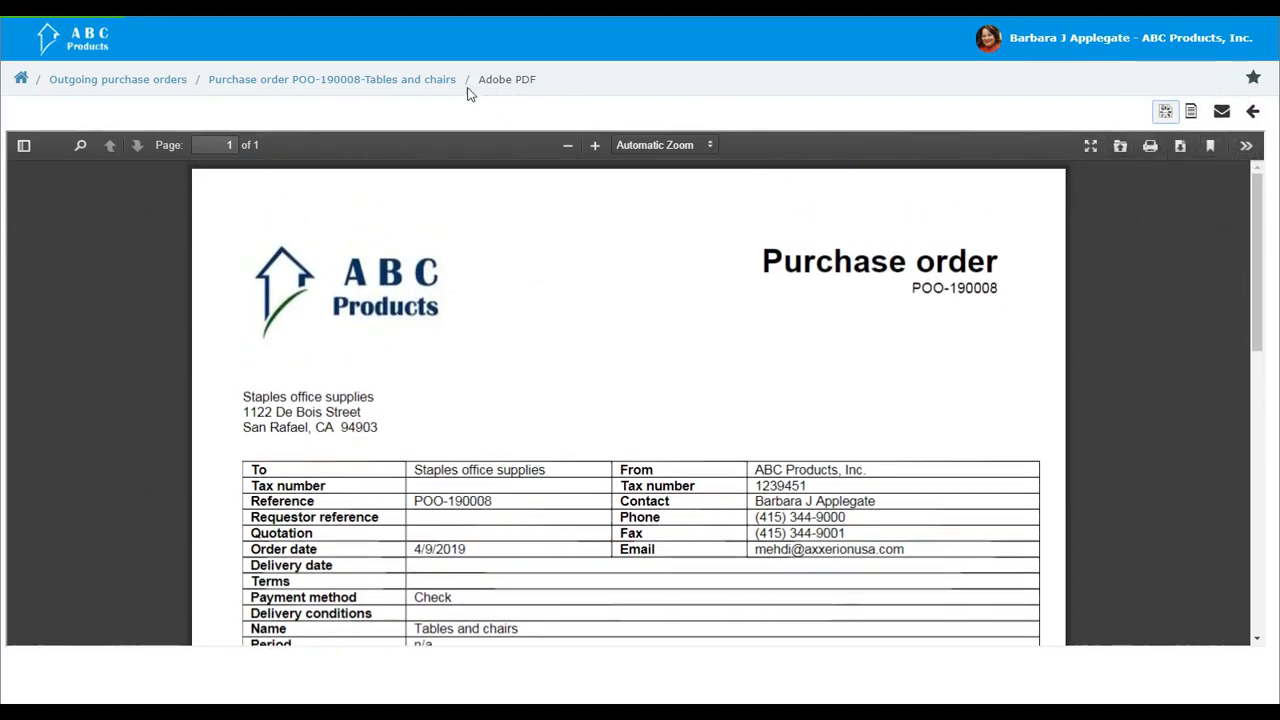
Step: Return to the tables and chairs purchase order and mark it as purchased
scroll(437, 243, down, 3)
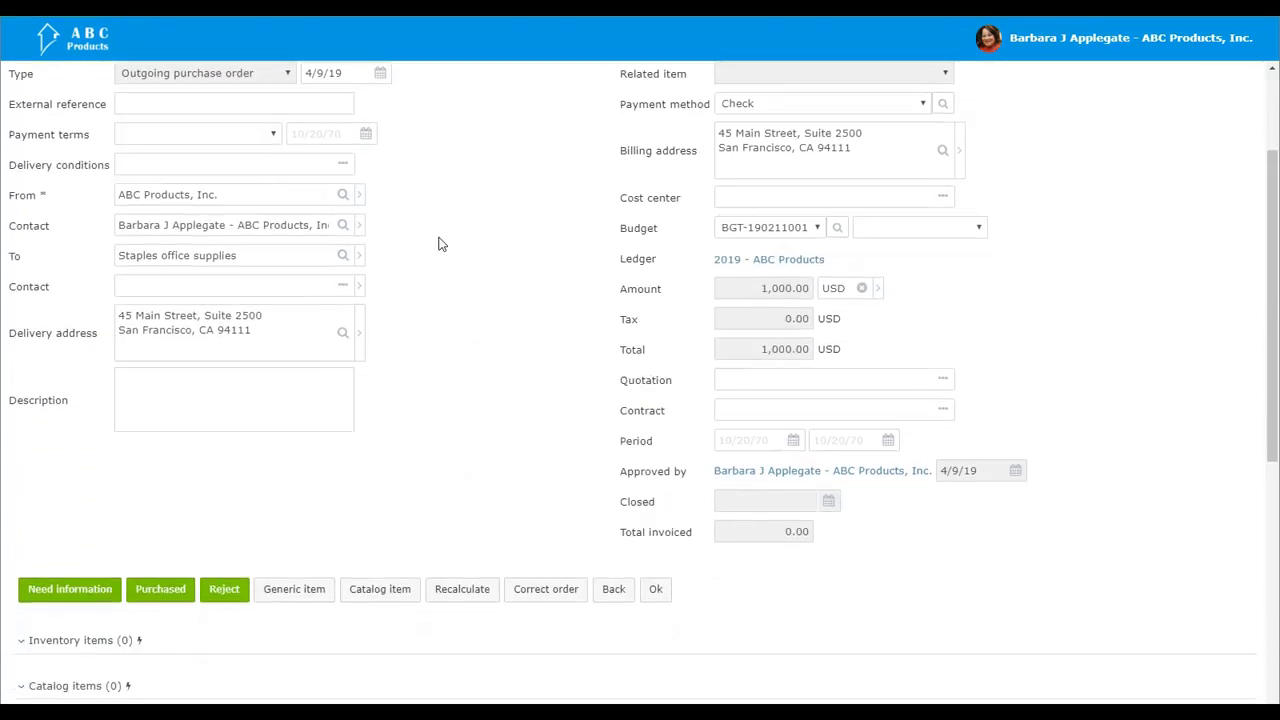
scroll(437, 243, down, 3)
scroll(437, 243, down, 2)
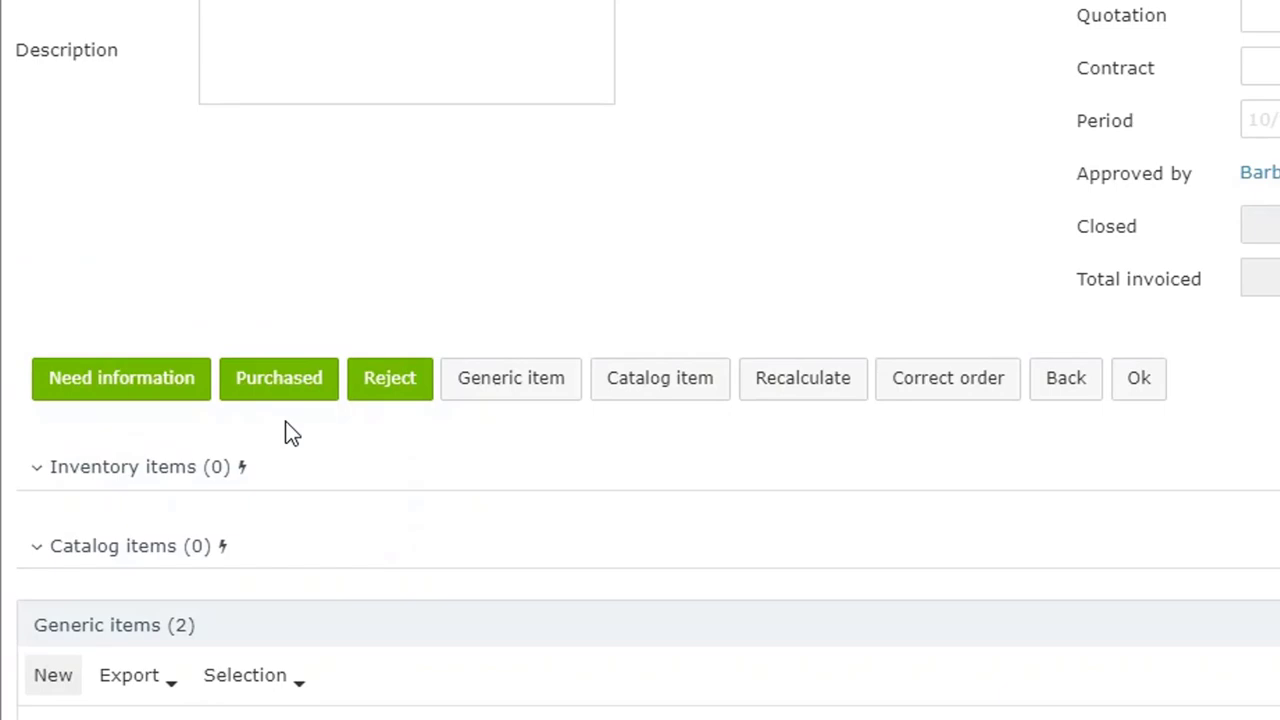
click(280, 385)
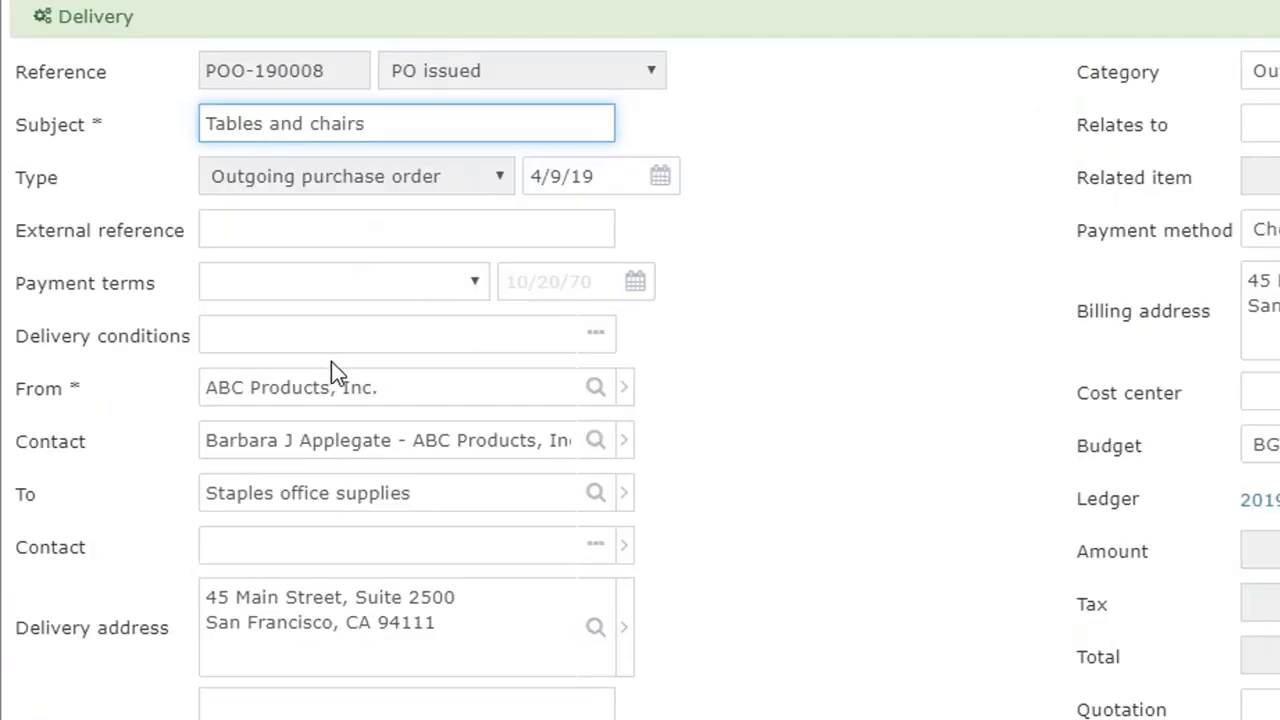
Step: Record a new delivery of all 2 tables and 8 chairs in the order's deliveries and confirm it
scroll(472, 206, down, 5)
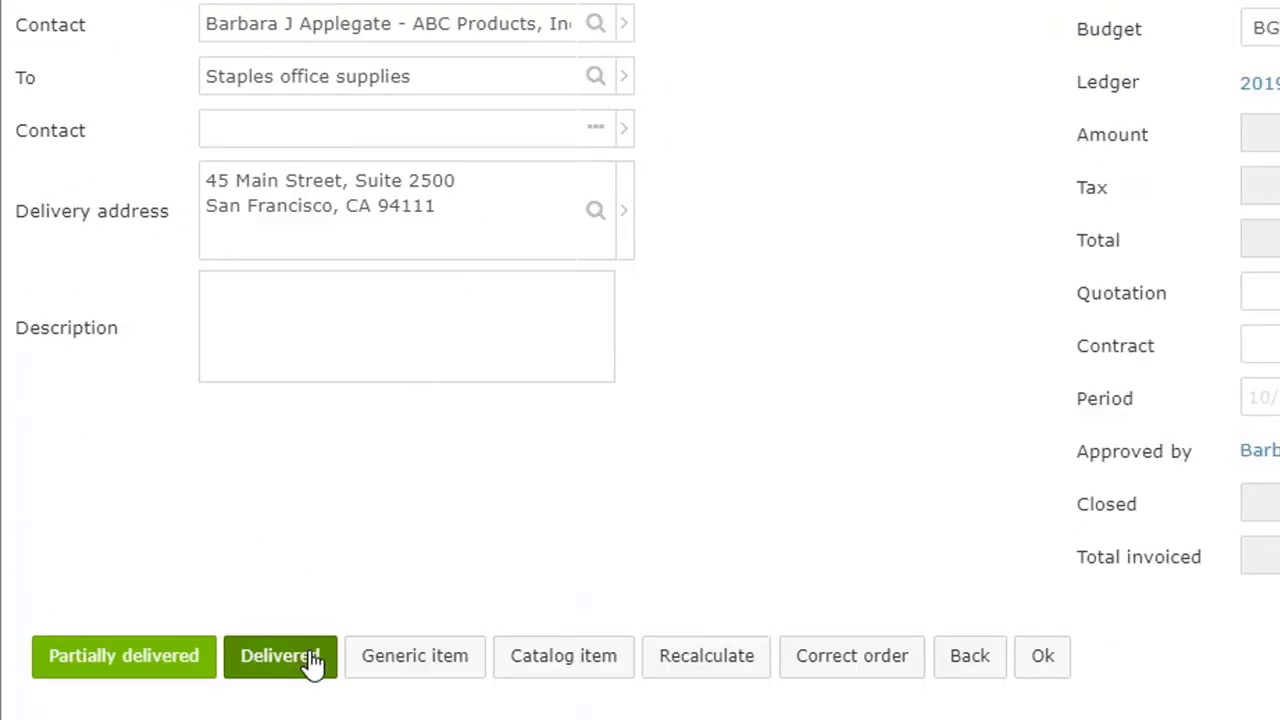
scroll(314, 663, down, 4)
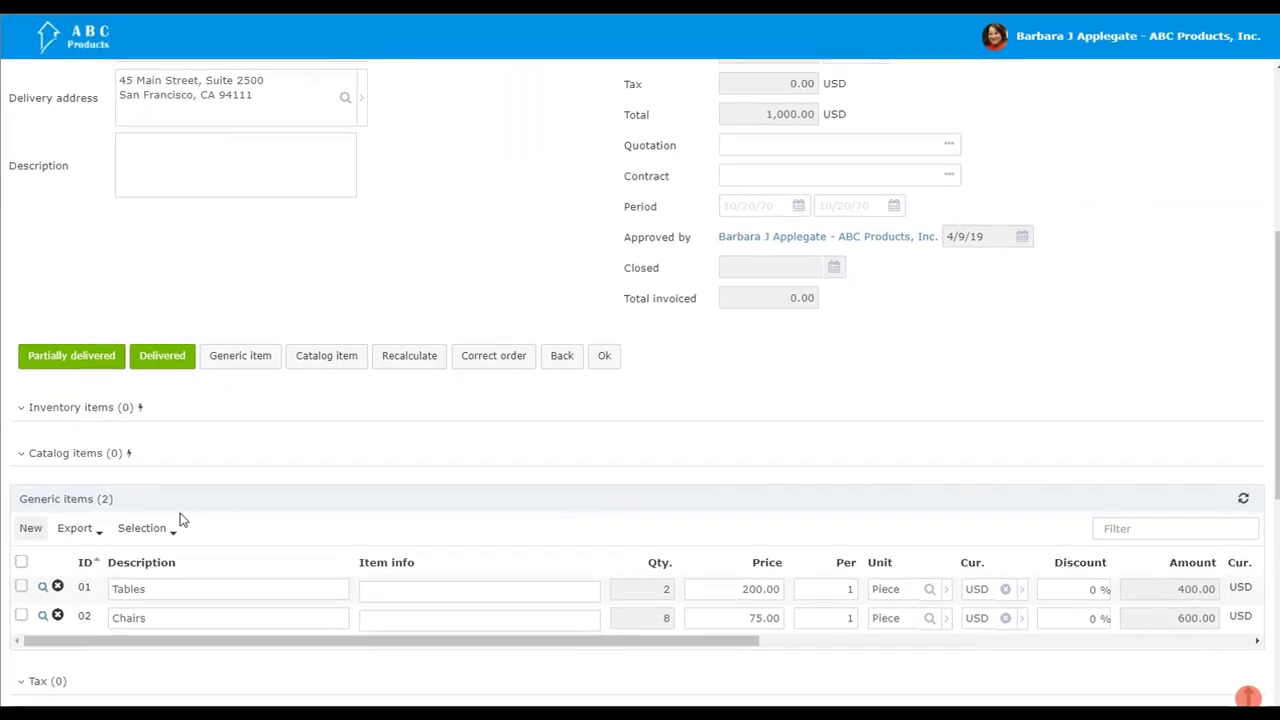
scroll(267, 600, up, 4)
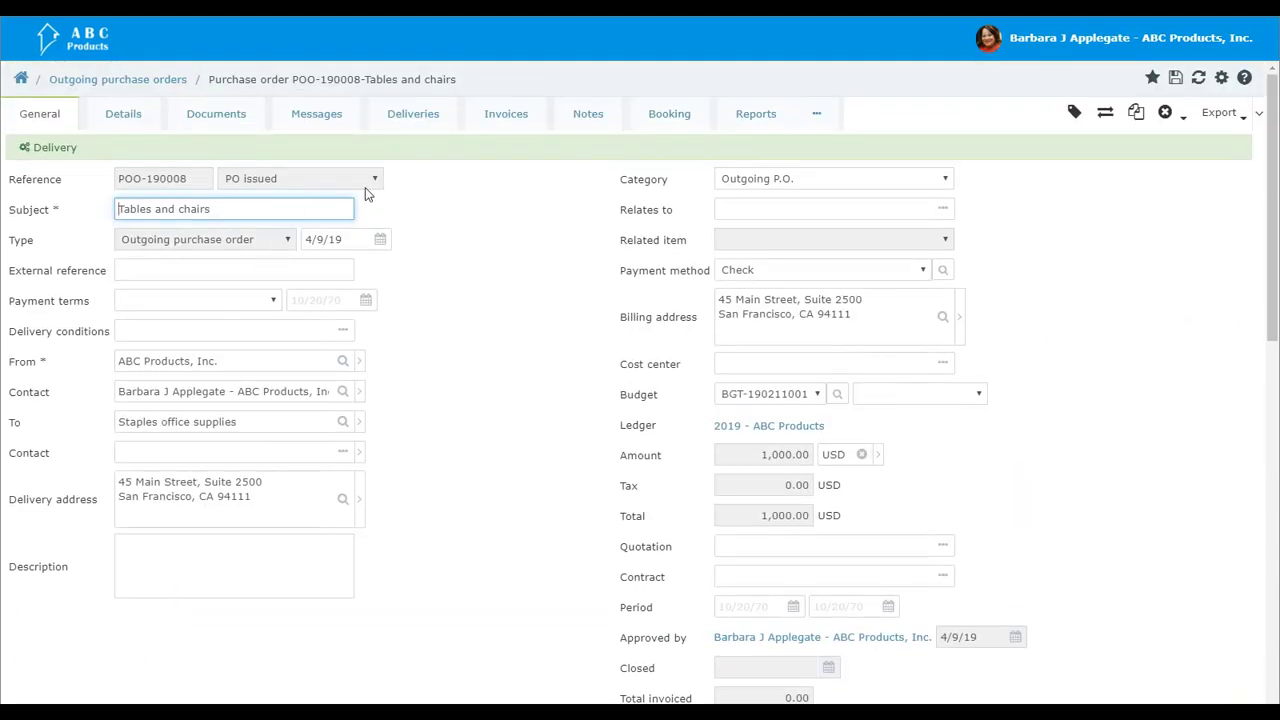
click(421, 116)
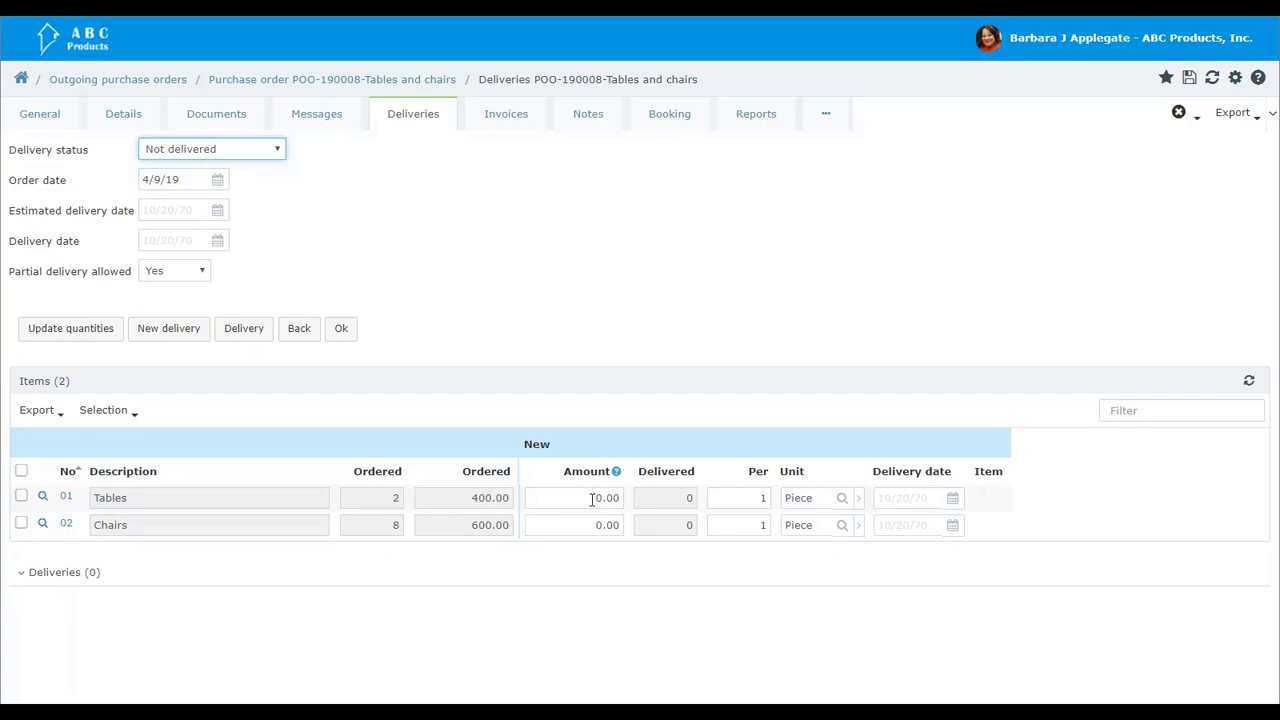
click(186, 330)
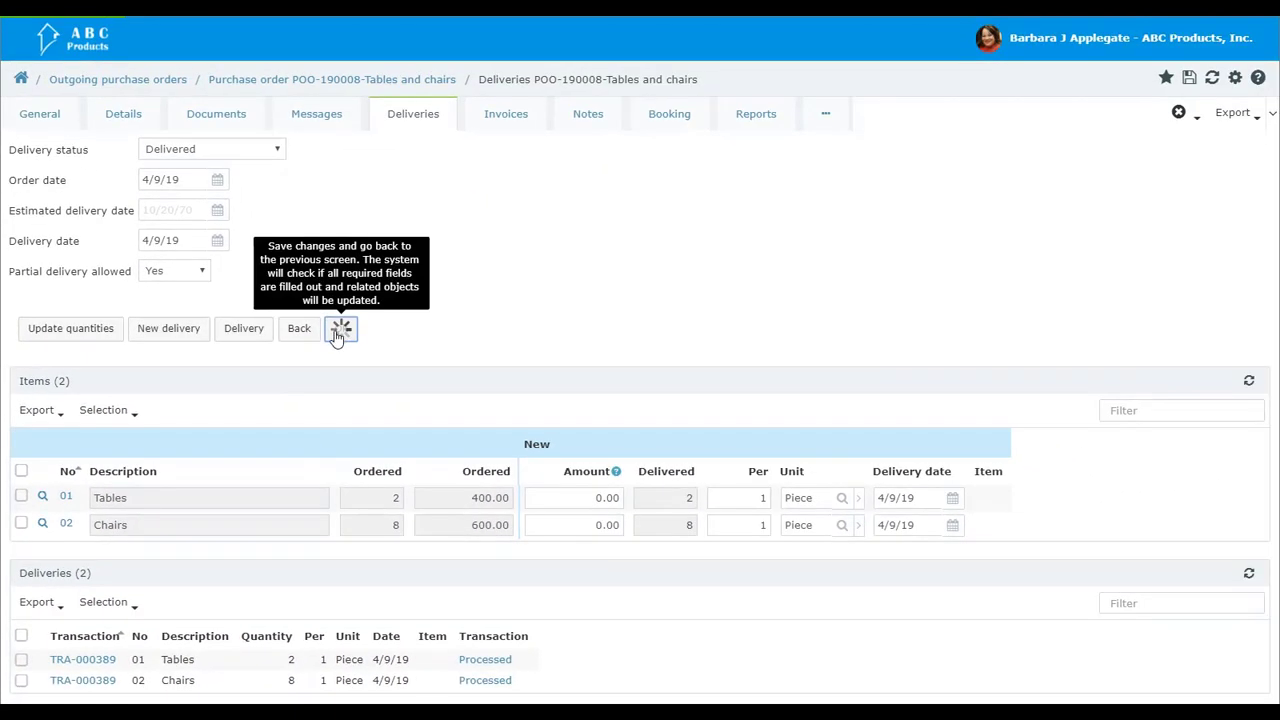
click(343, 322)
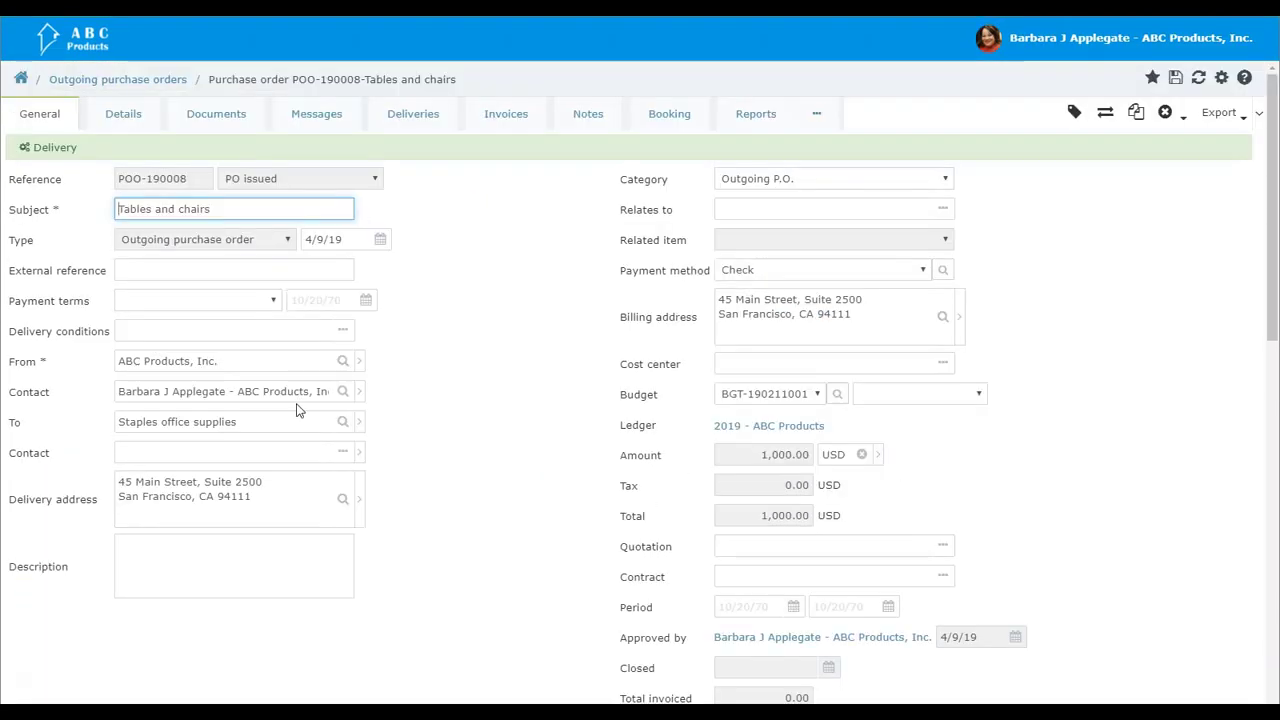
Step: Mark the tables and chairs purchase order as fully delivered
scroll(296, 408, down, 3)
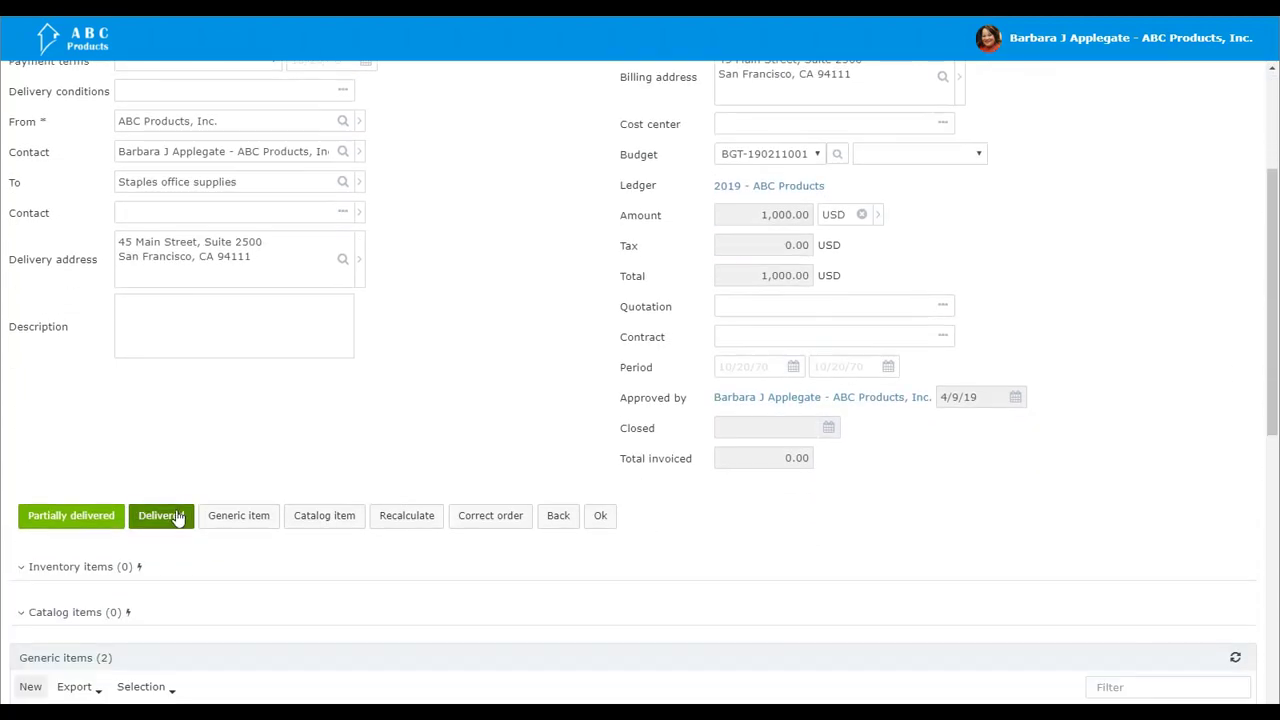
click(177, 518)
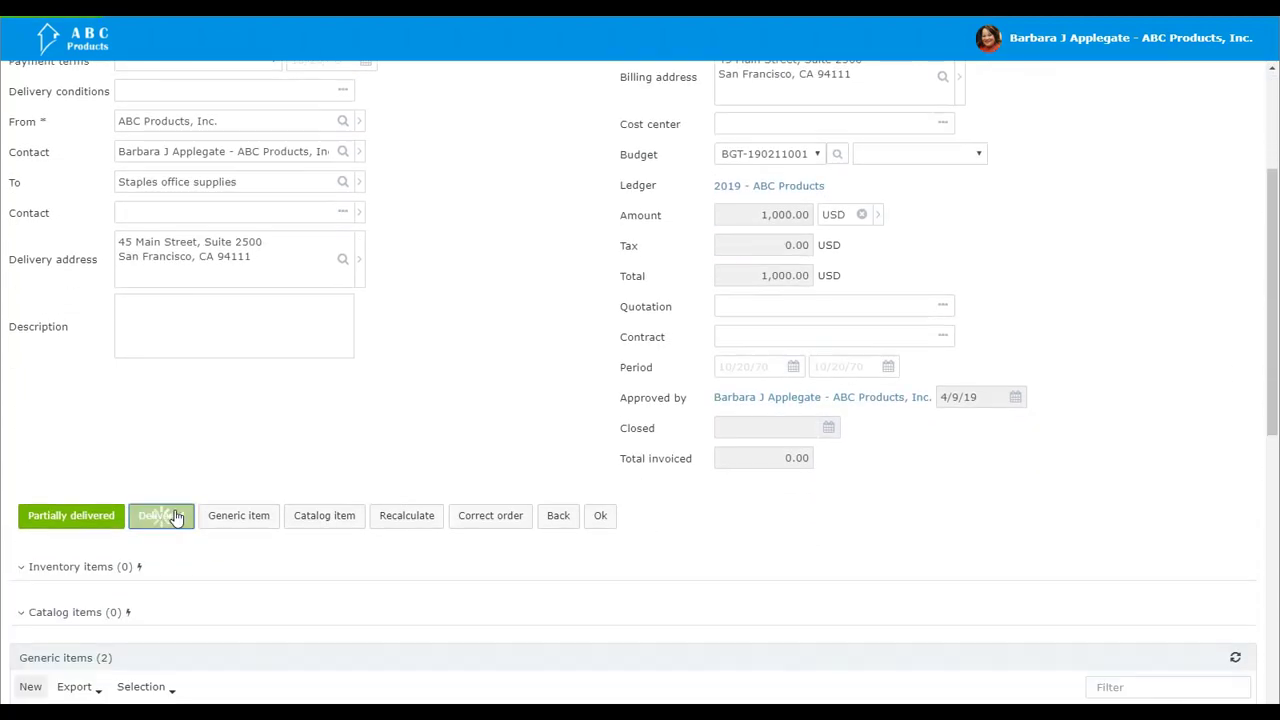
Step: Authorize the tables and chairs purchase order for payment and save it
scroll(176, 511, down, 4)
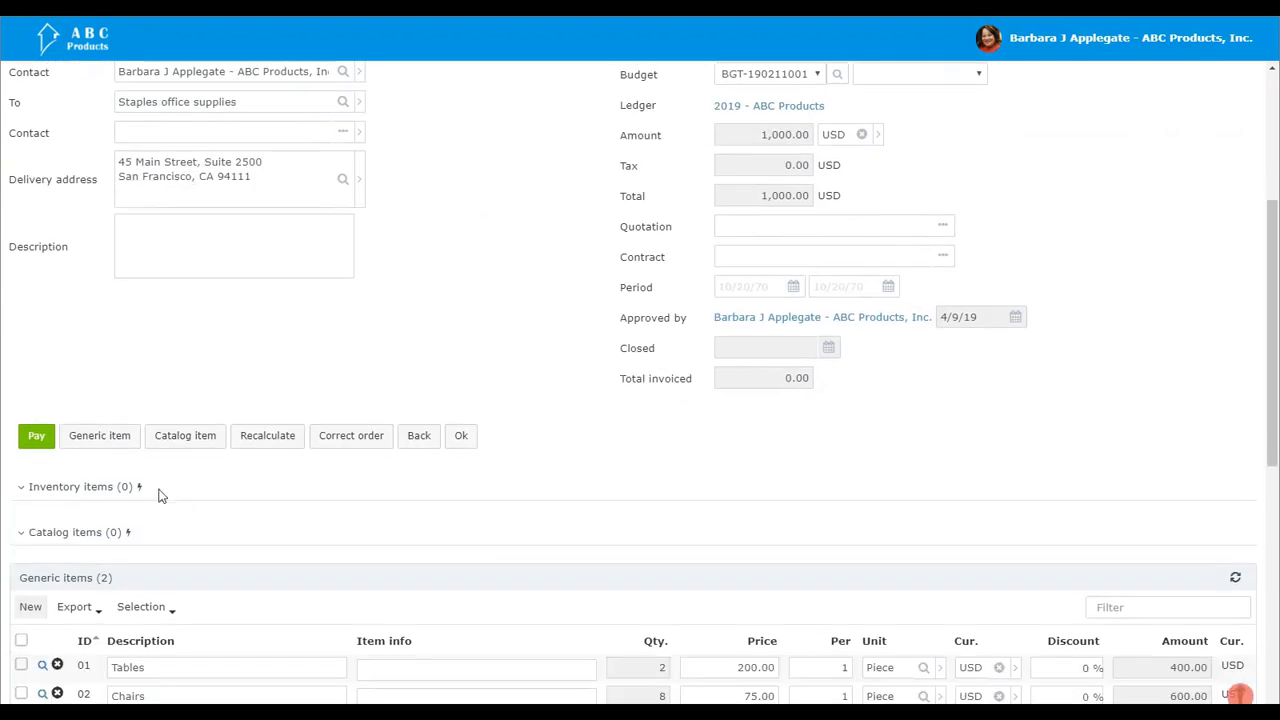
click(38, 437)
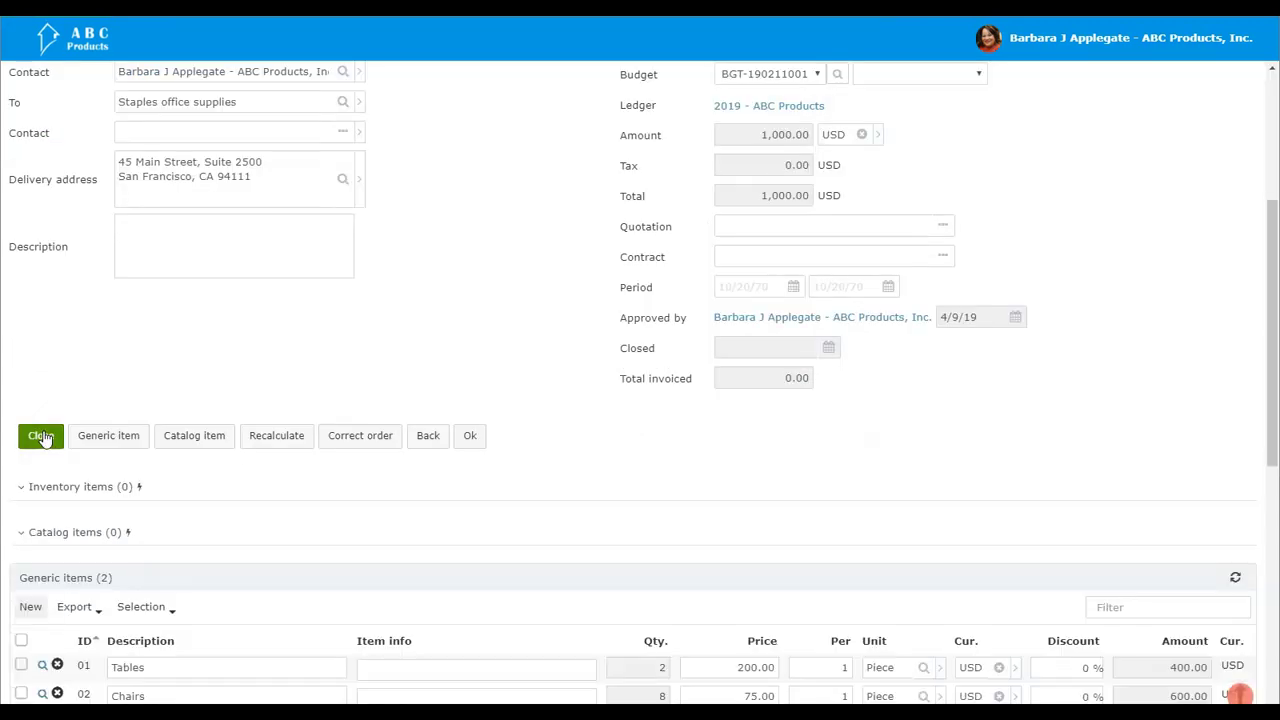
click(467, 440)
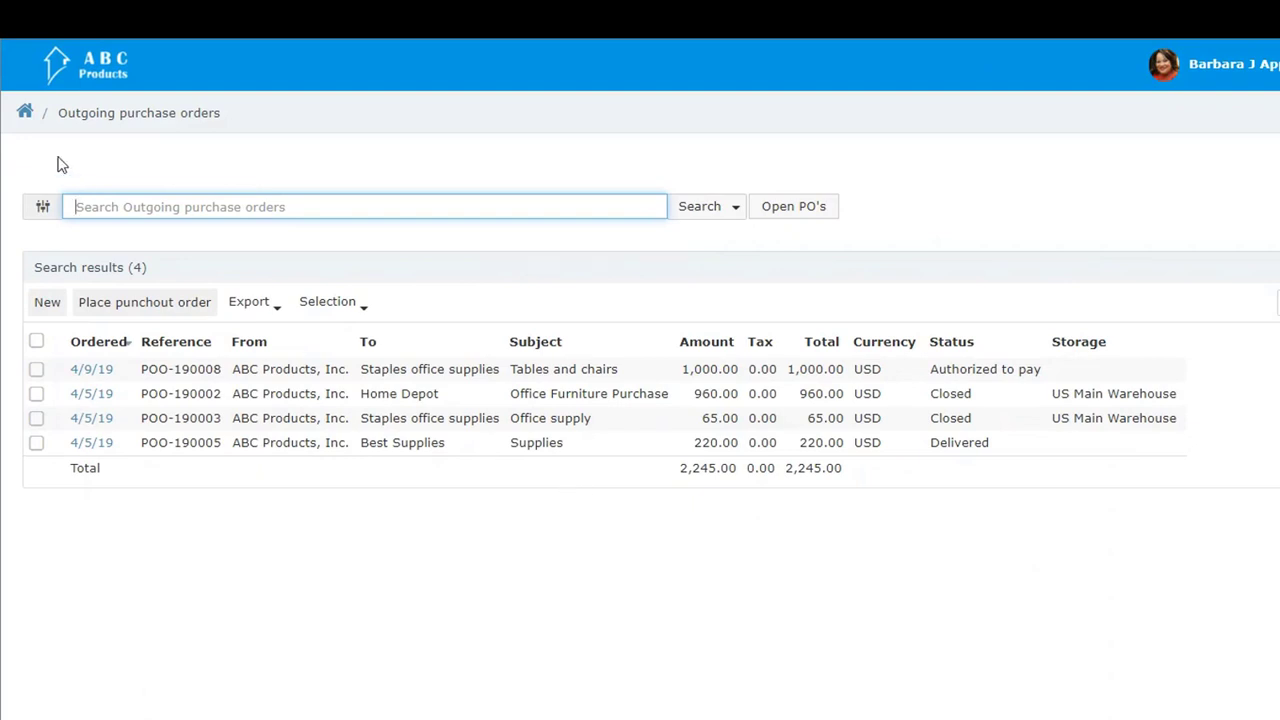
Step: Start a new incoming invoice and, from its deliveries, search the purchase order items for the subject "table"
click(26, 112)
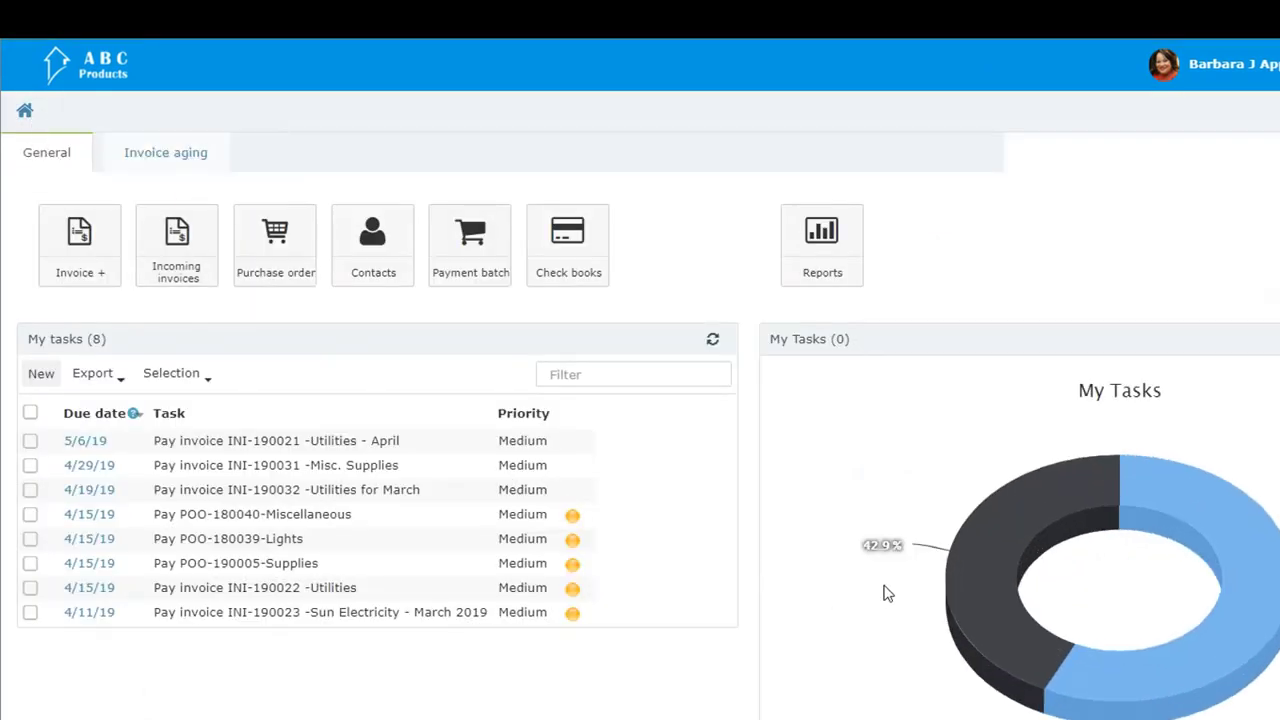
click(110, 273)
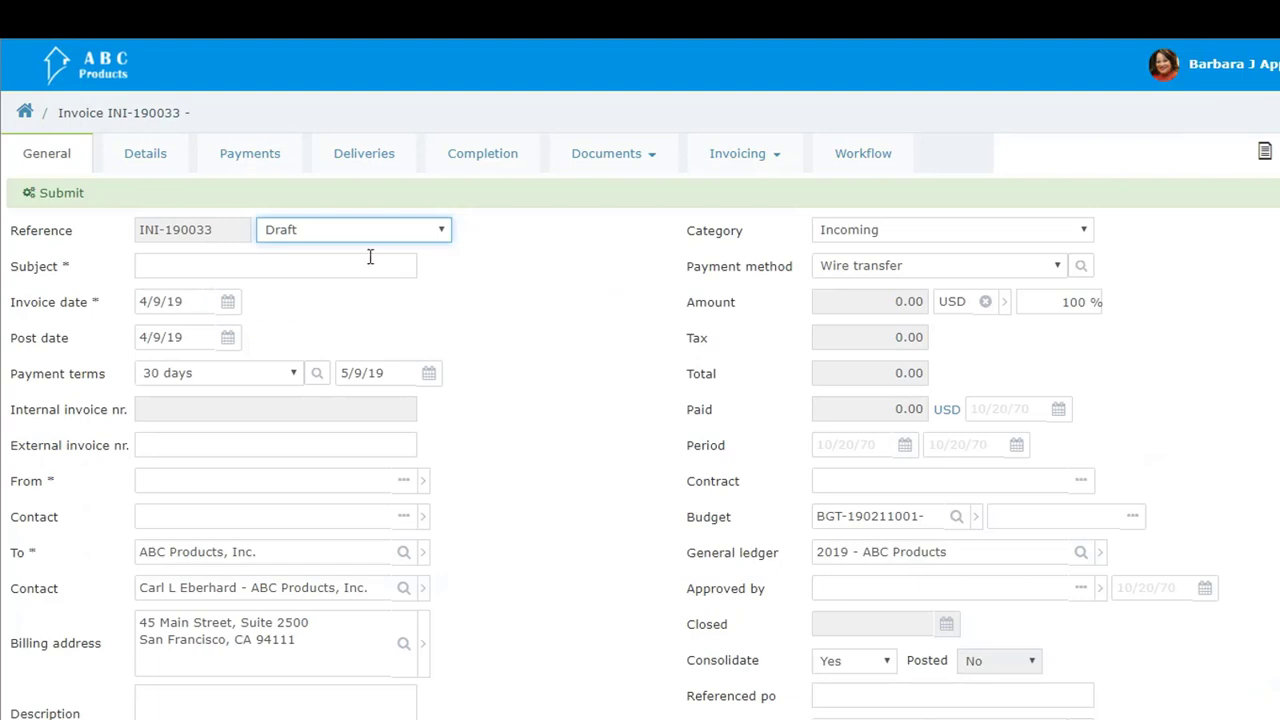
click(372, 164)
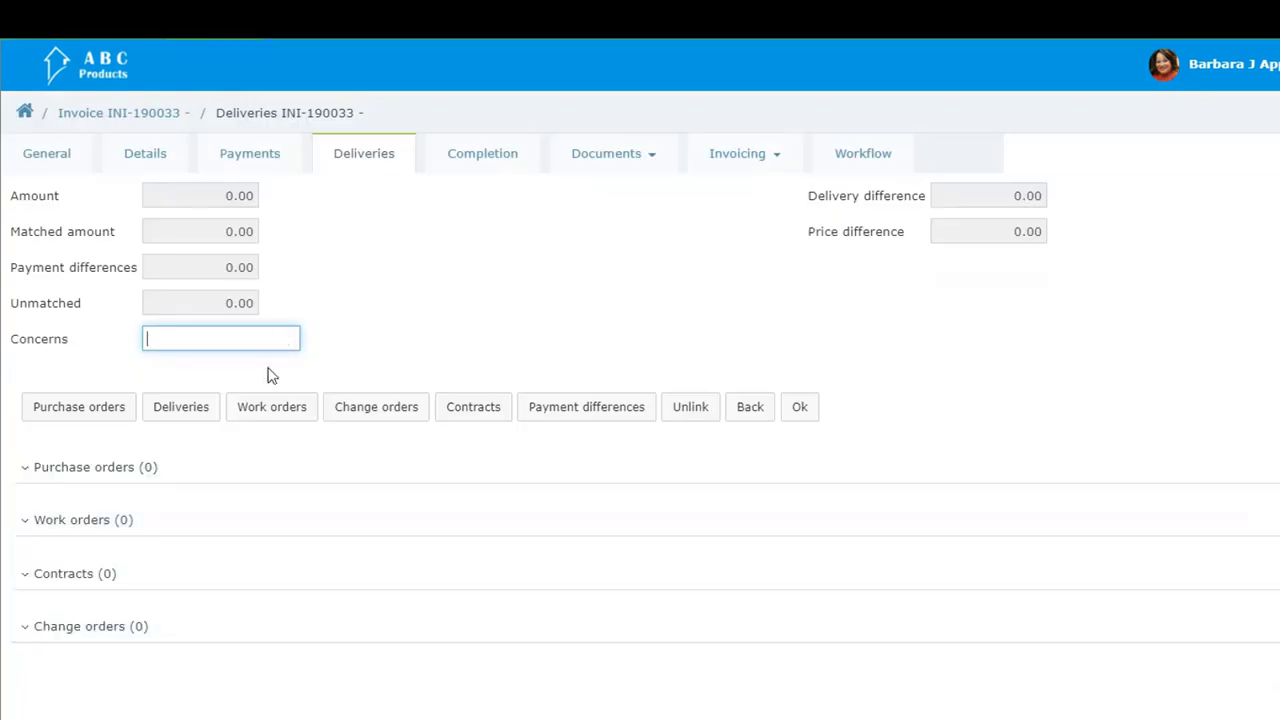
click(116, 412)
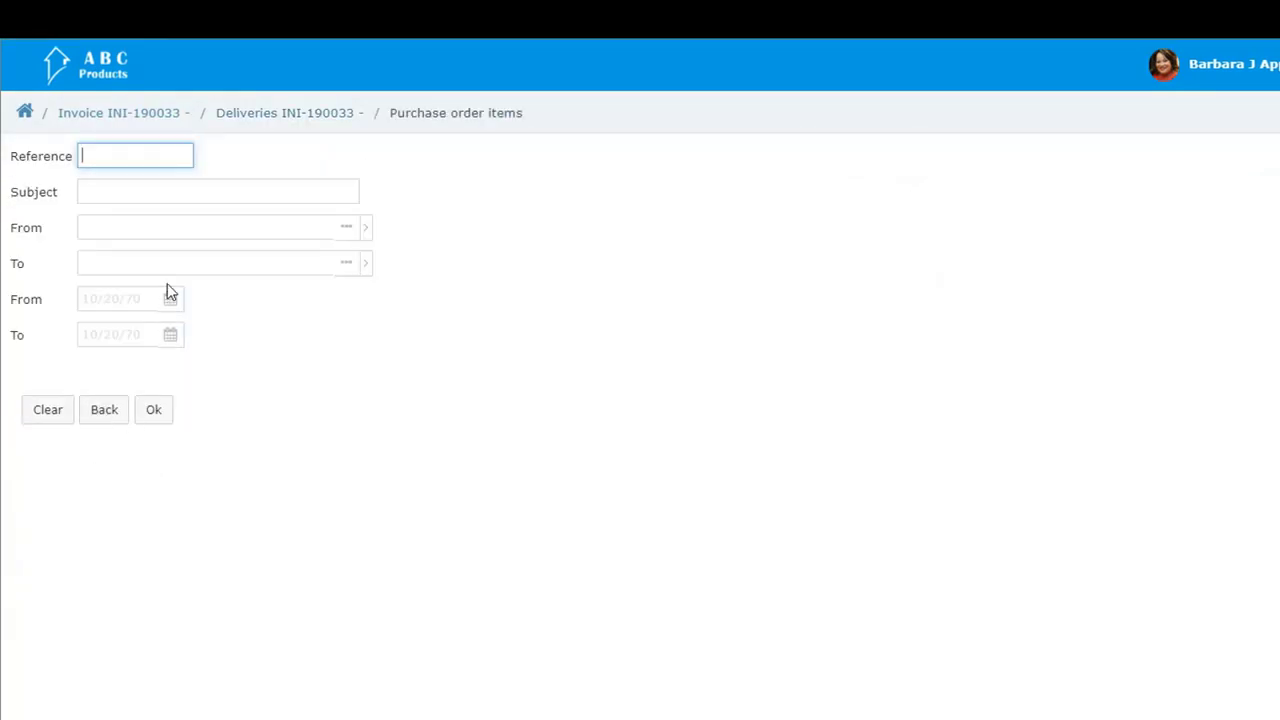
click(190, 191)
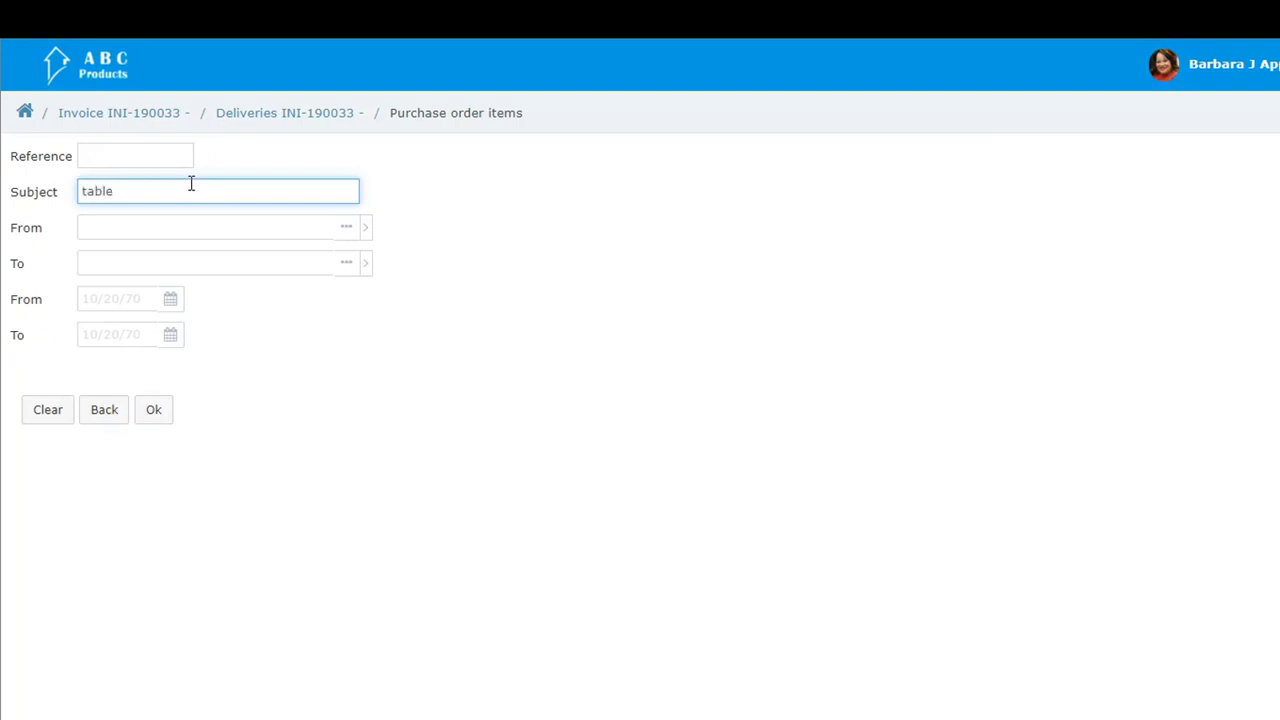
key(Return)
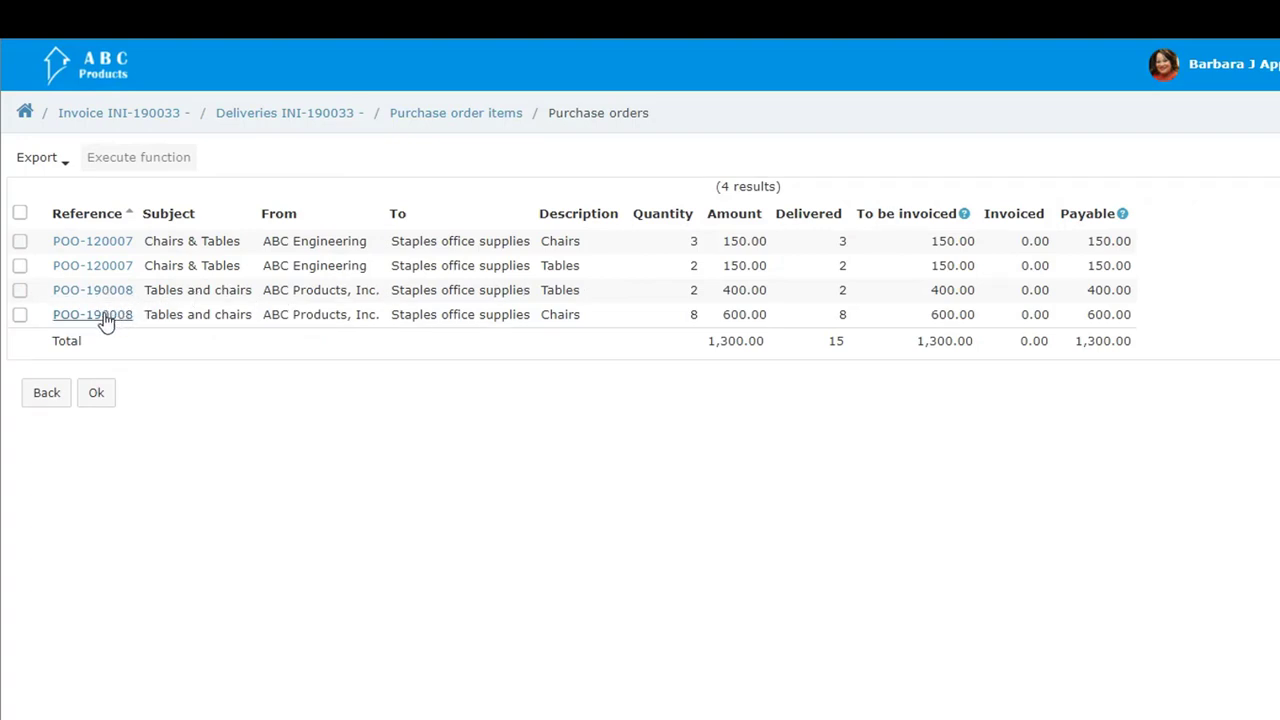
Step: Link the ABC Products, Inc. "Tables and chairs" order's Tables and Chairs items to the invoice and save its deliveries
click(23, 291)
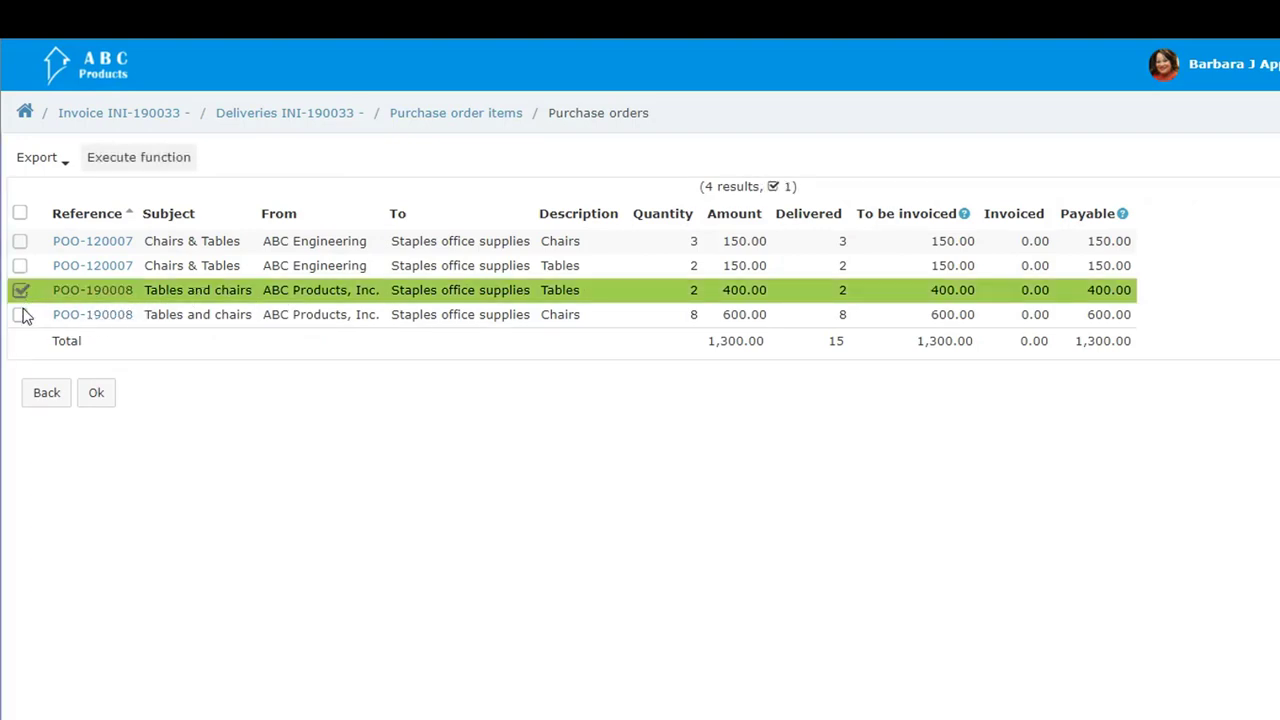
click(21, 315)
click(97, 393)
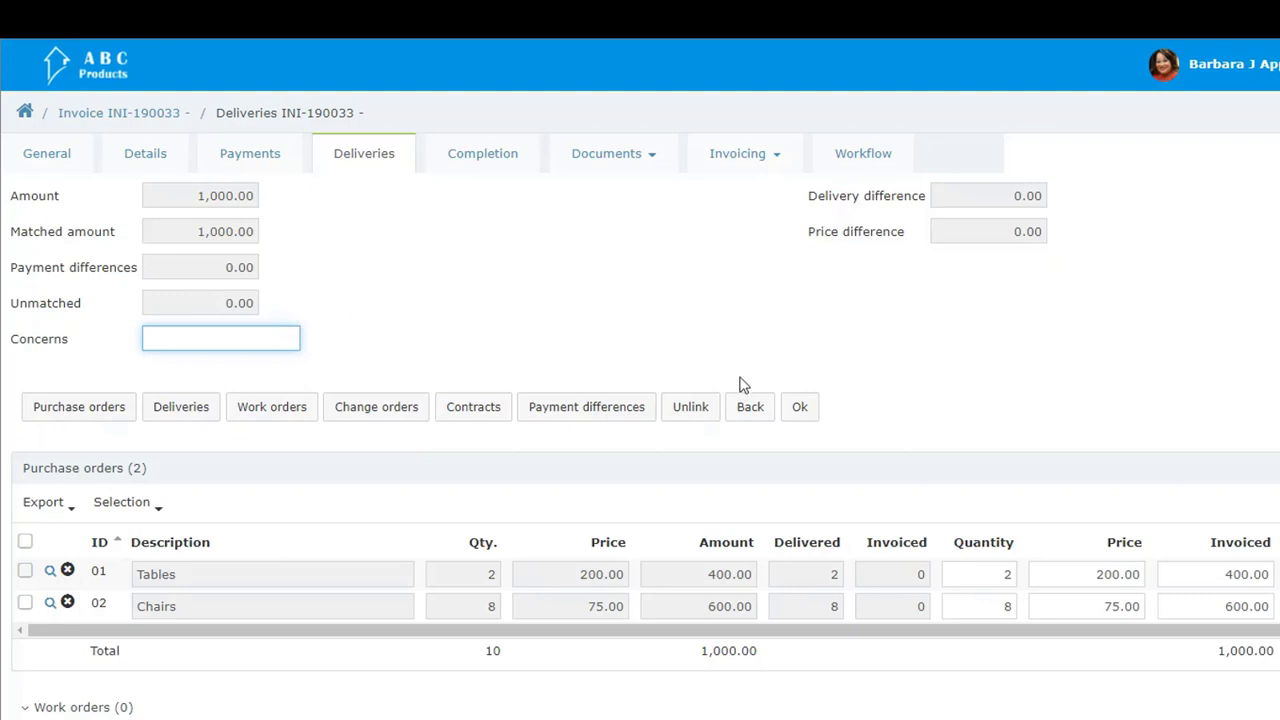
click(797, 409)
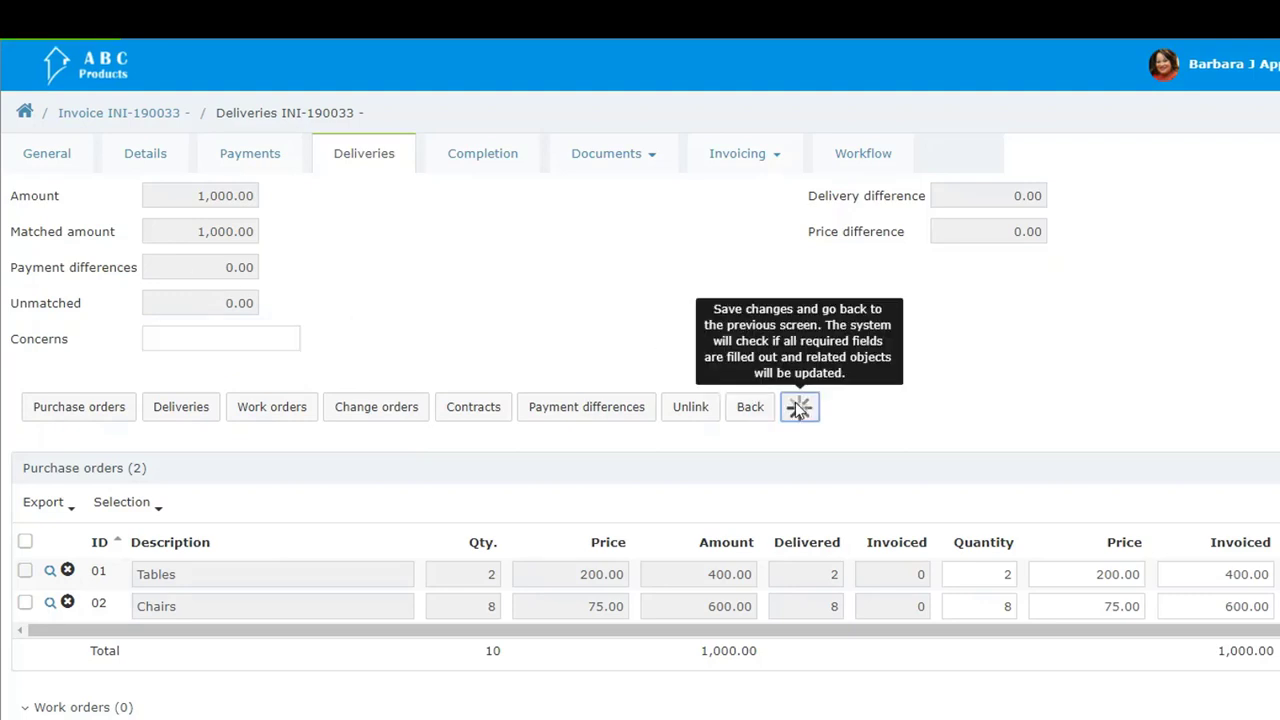
Step: Check the invoice's filled-in details and items, and set its subject to "Tables & chairs payment"
scroll(789, 400, down, 3)
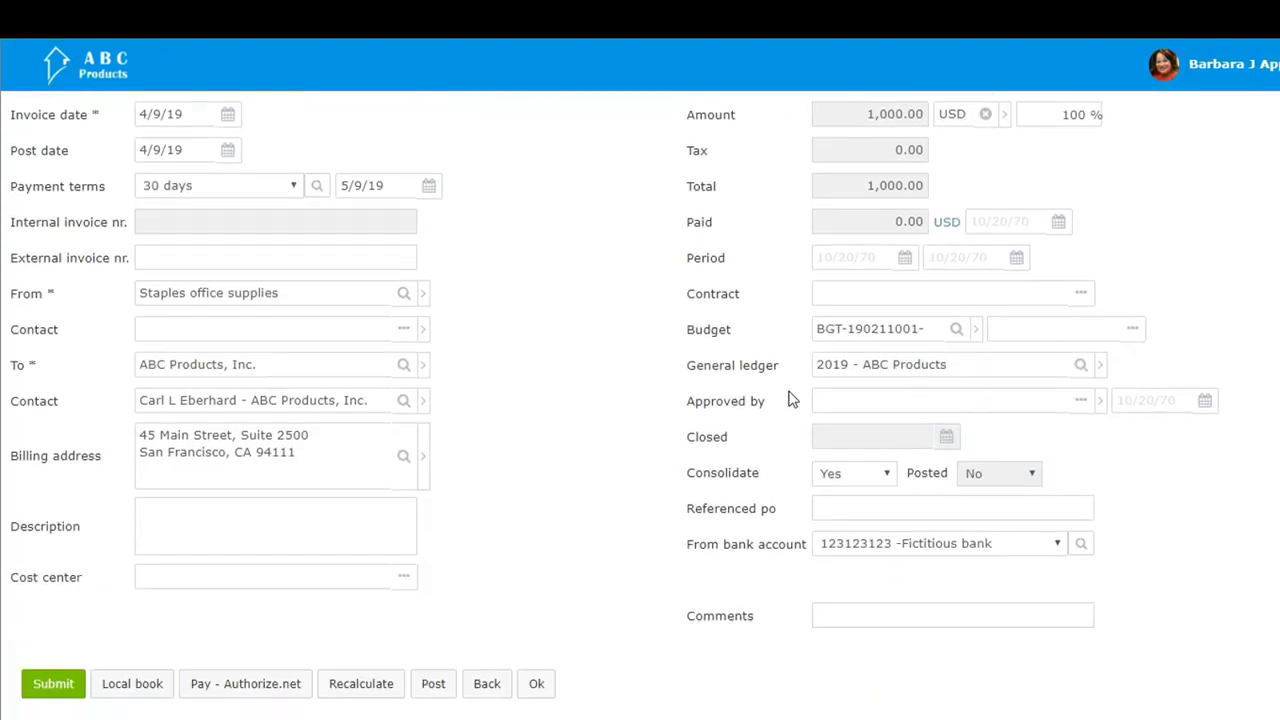
scroll(789, 400, down, 3)
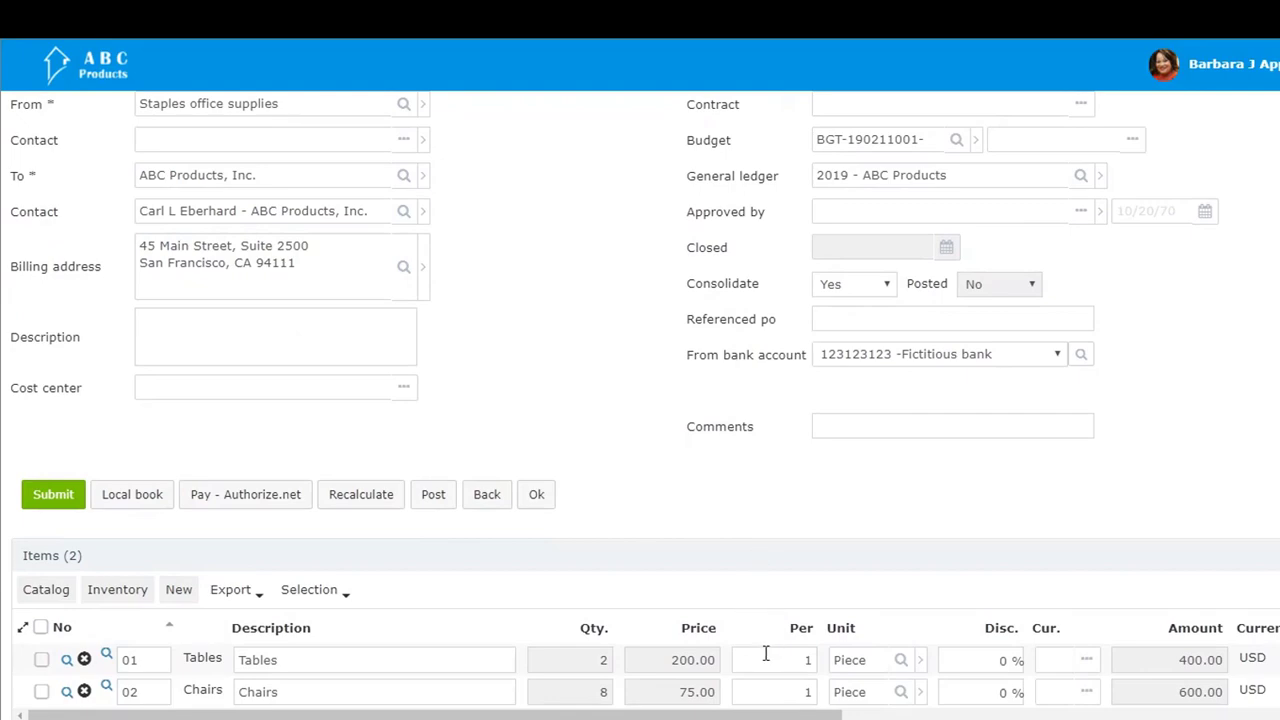
scroll(765, 653, up, 6)
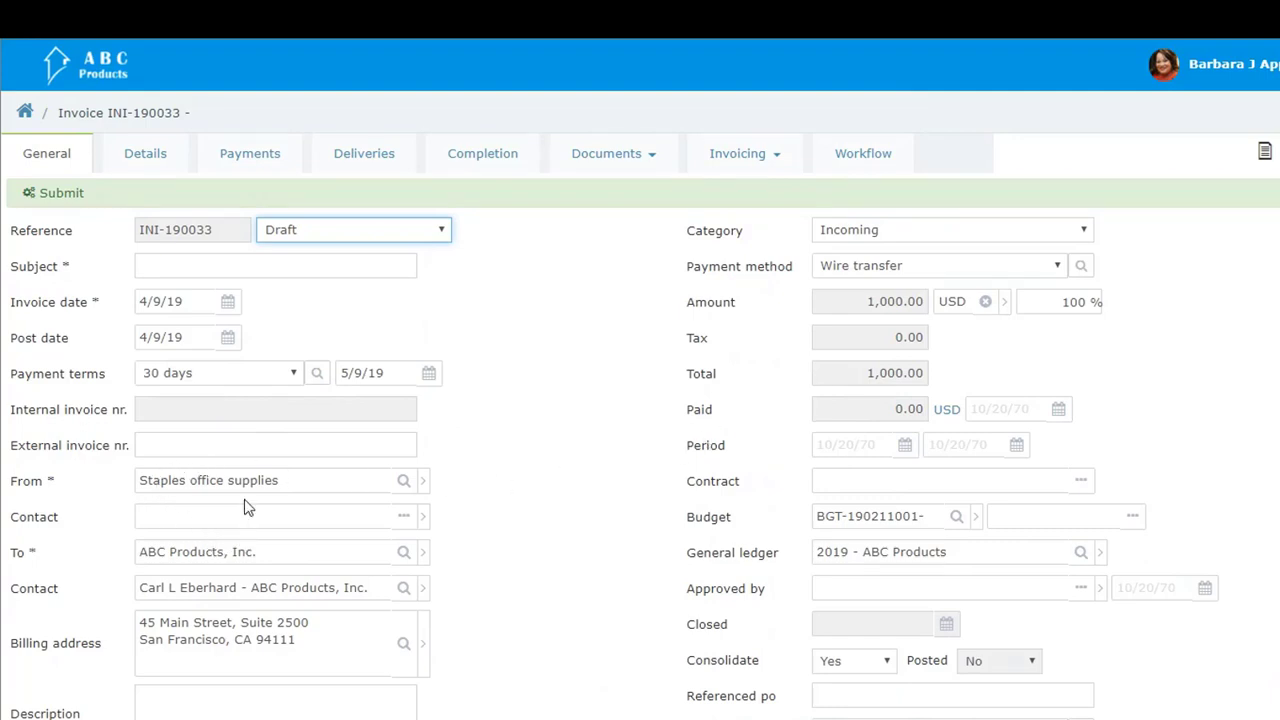
click(220, 266)
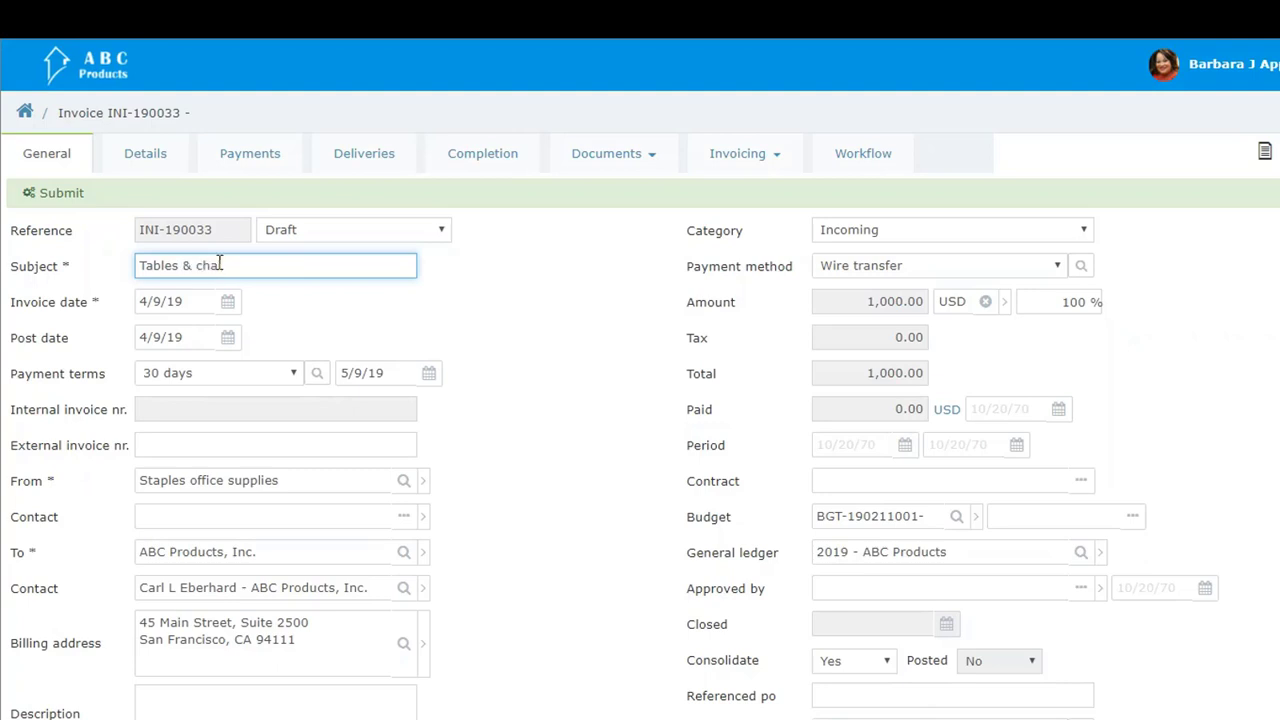
click(737, 553)
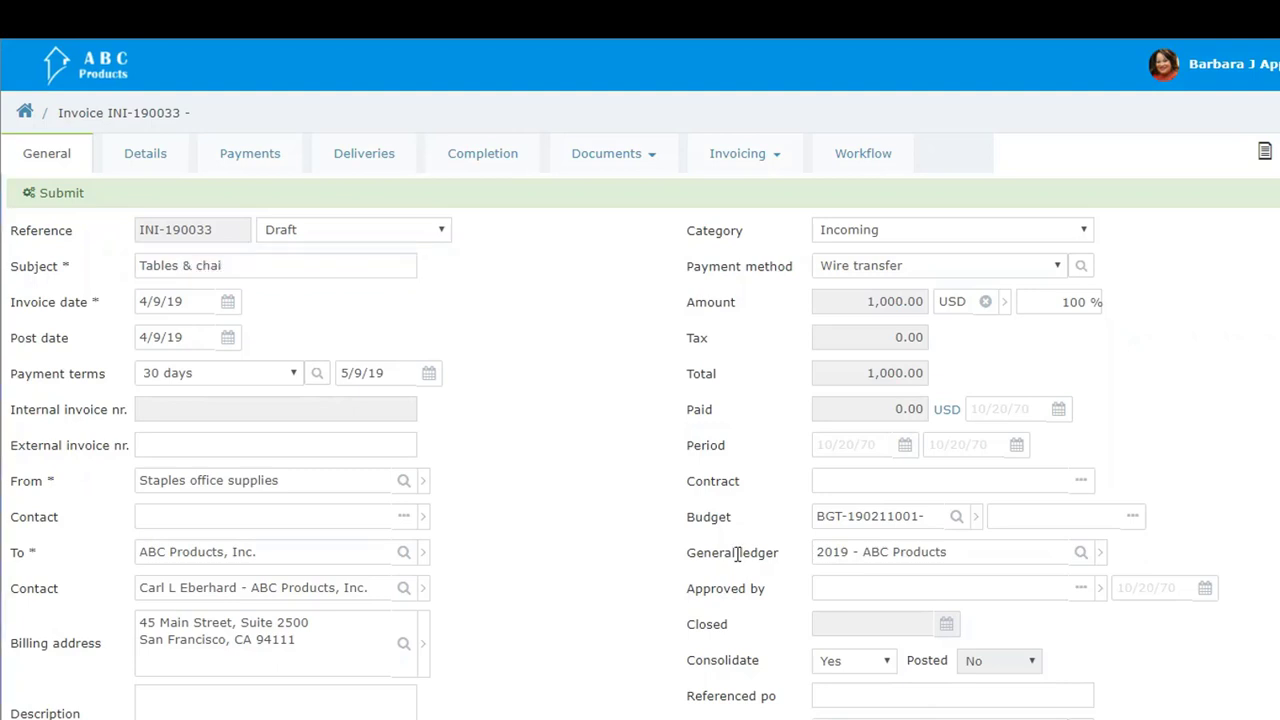
click(326, 263)
text(rs payment)
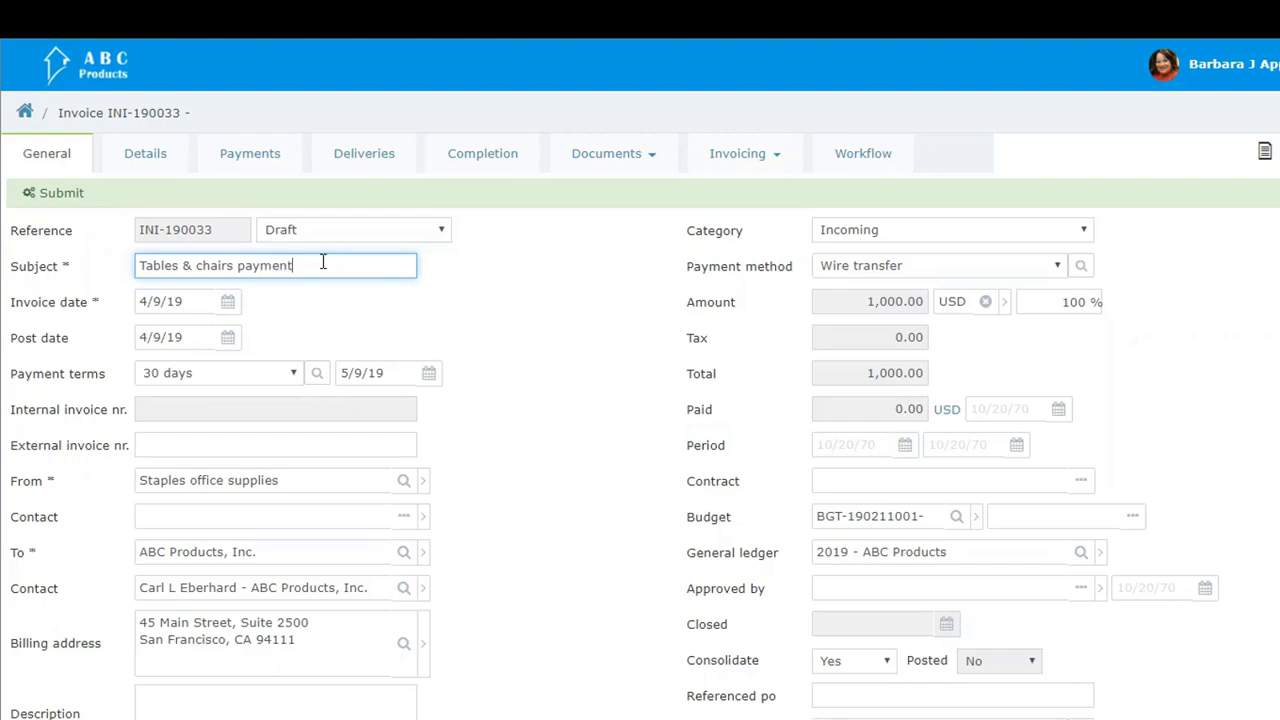
Step: Submit the tables and chairs invoice, approve and post it, and save it
scroll(318, 313, down, 5)
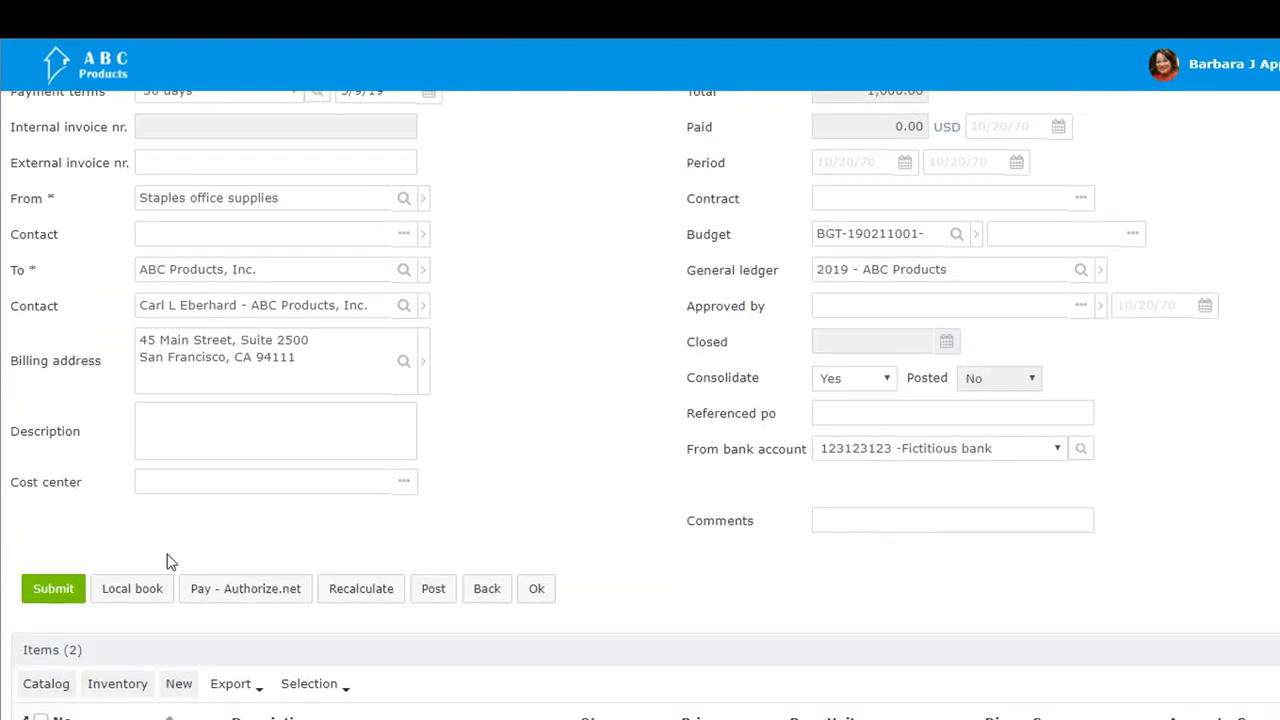
click(82, 600)
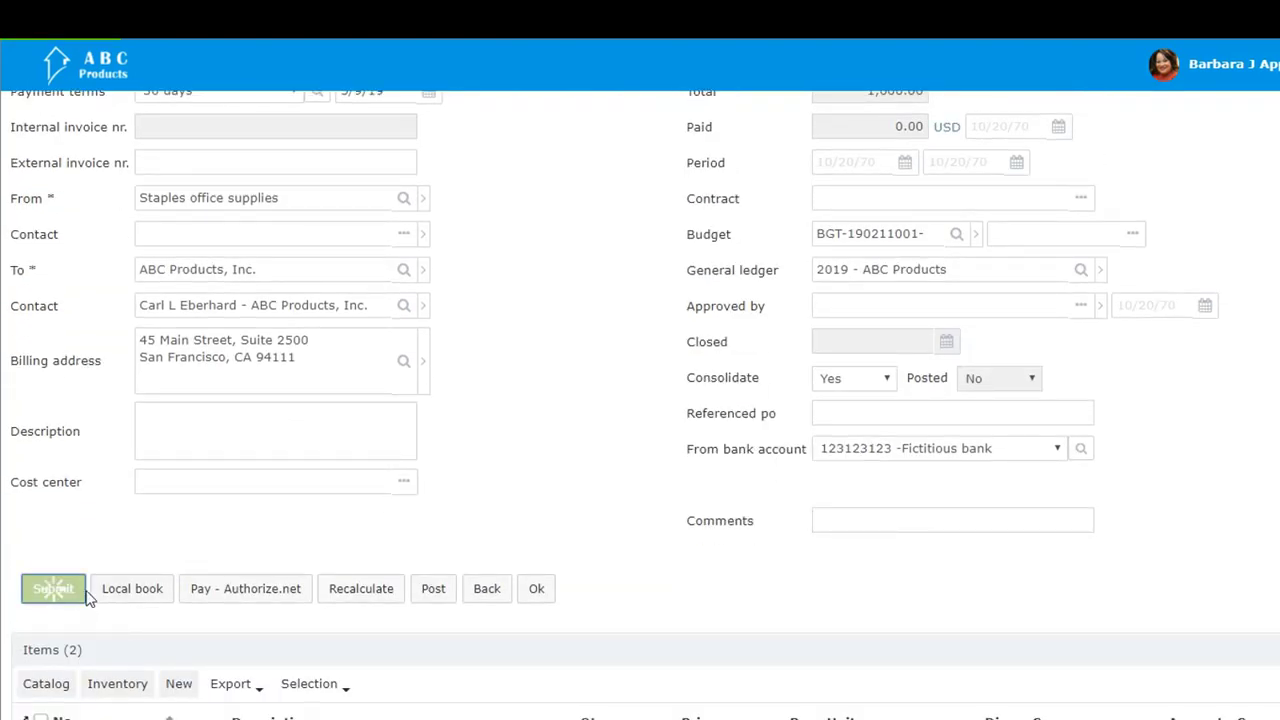
scroll(150, 588, down, 5)
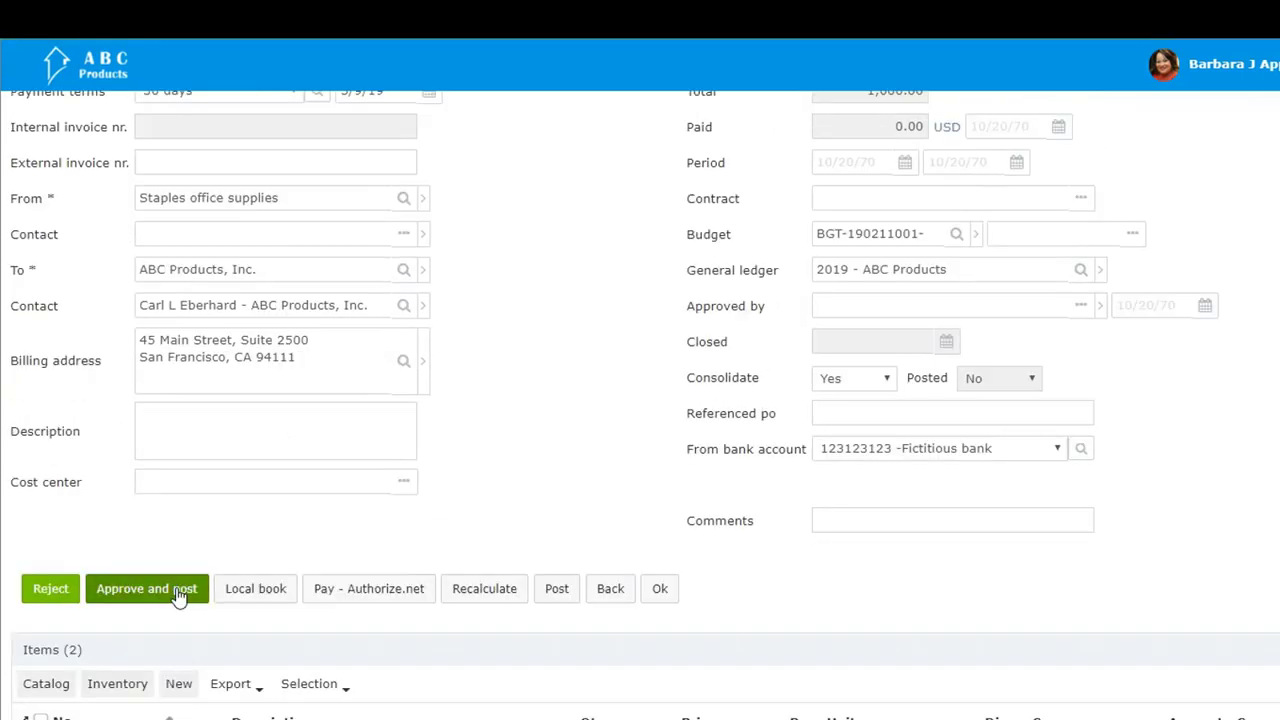
click(147, 589)
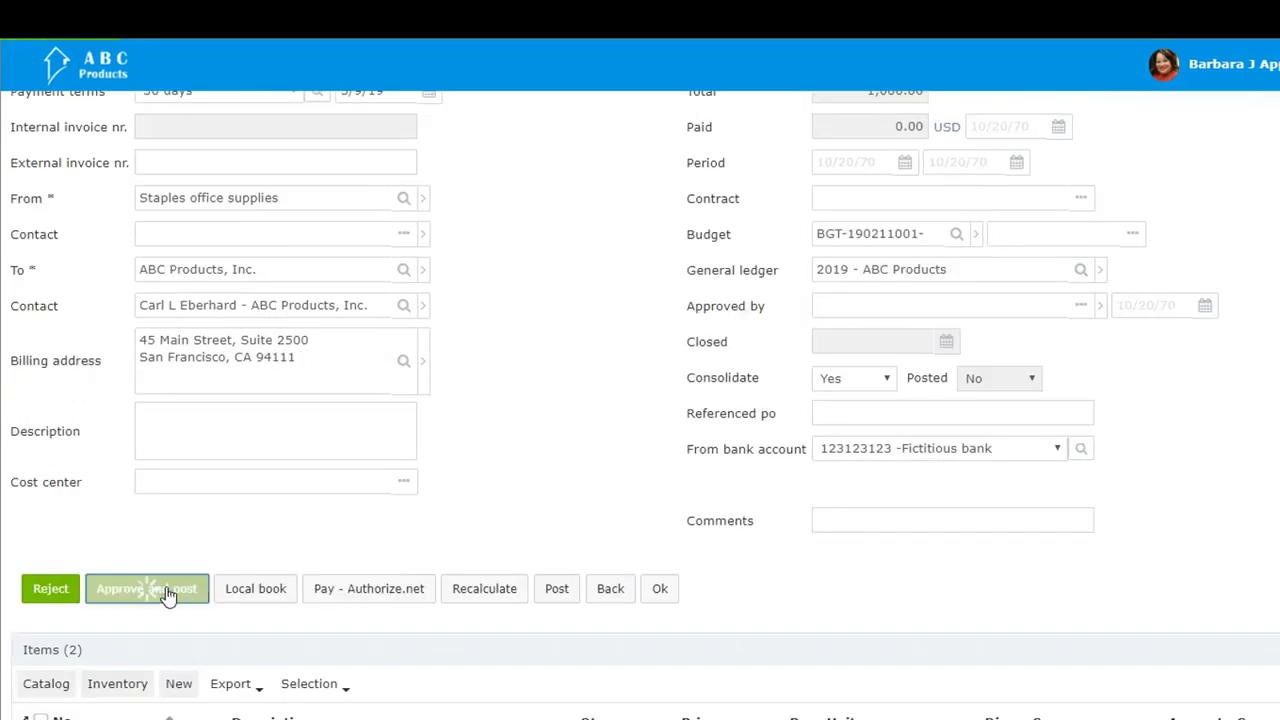
scroll(166, 588, down, 6)
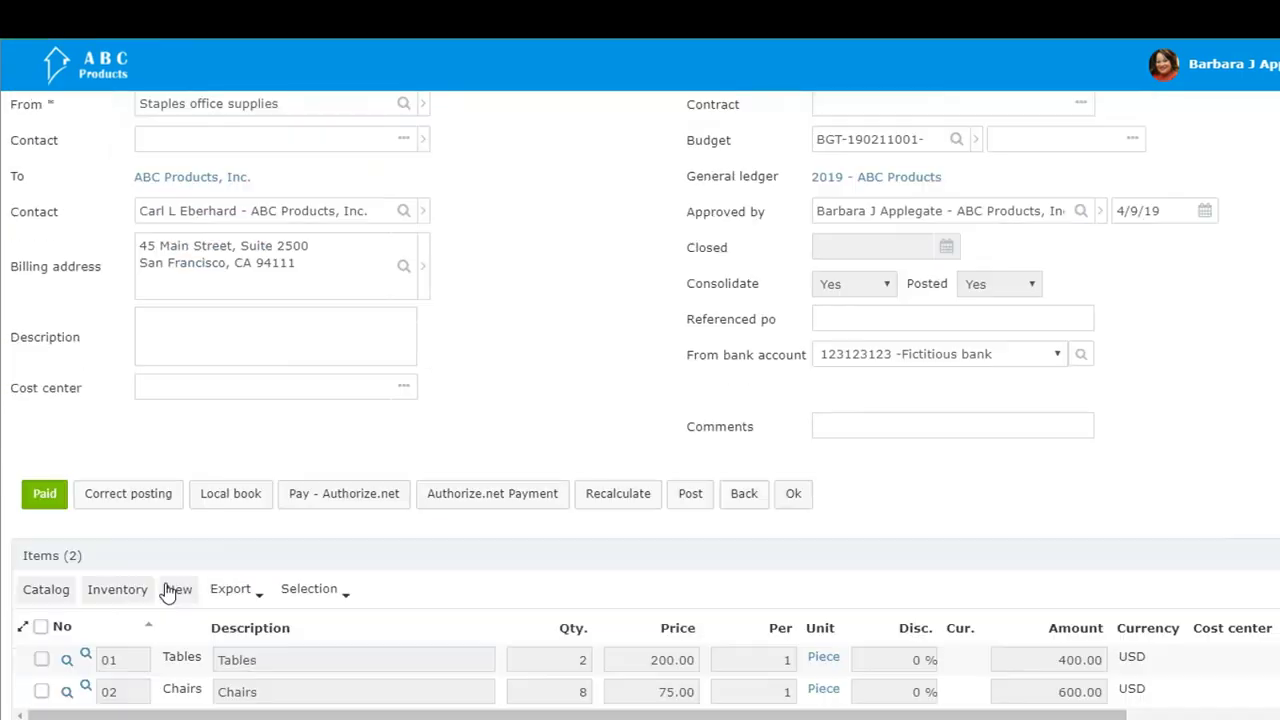
click(789, 497)
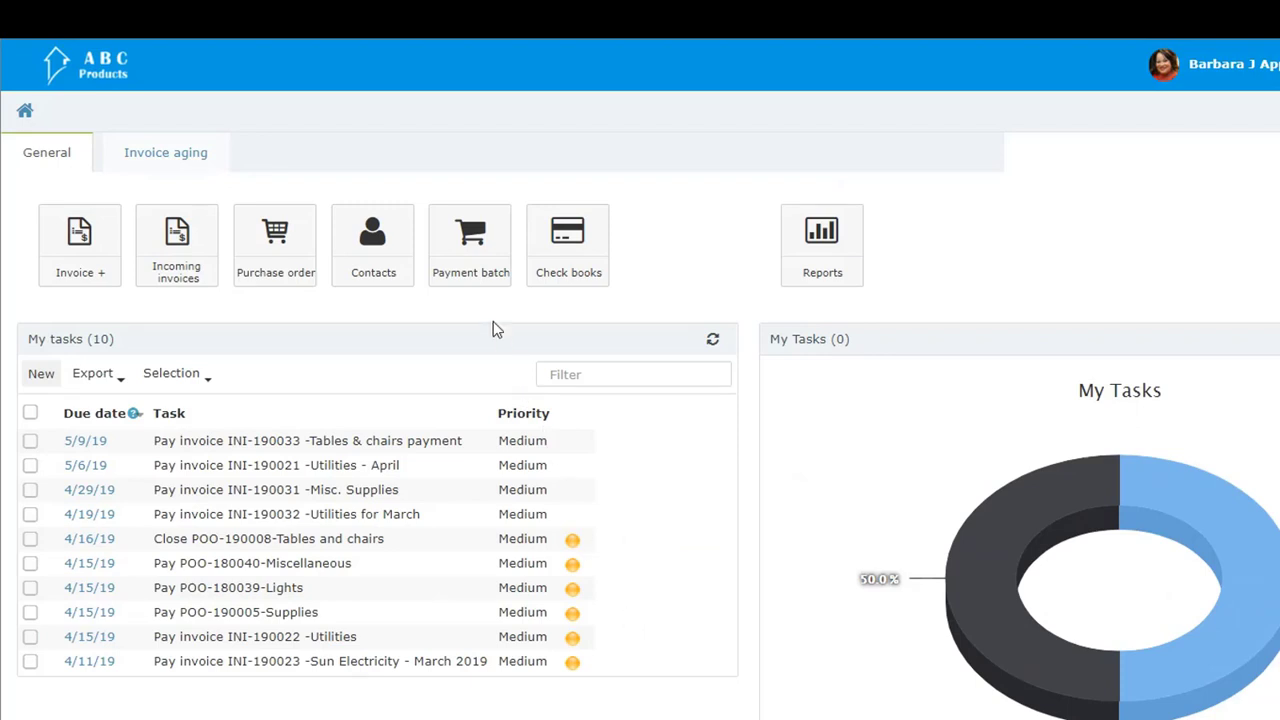
Step: List the existing payment batches and create a new payment batch in the 2019 - ABC Products general ledger
click(478, 282)
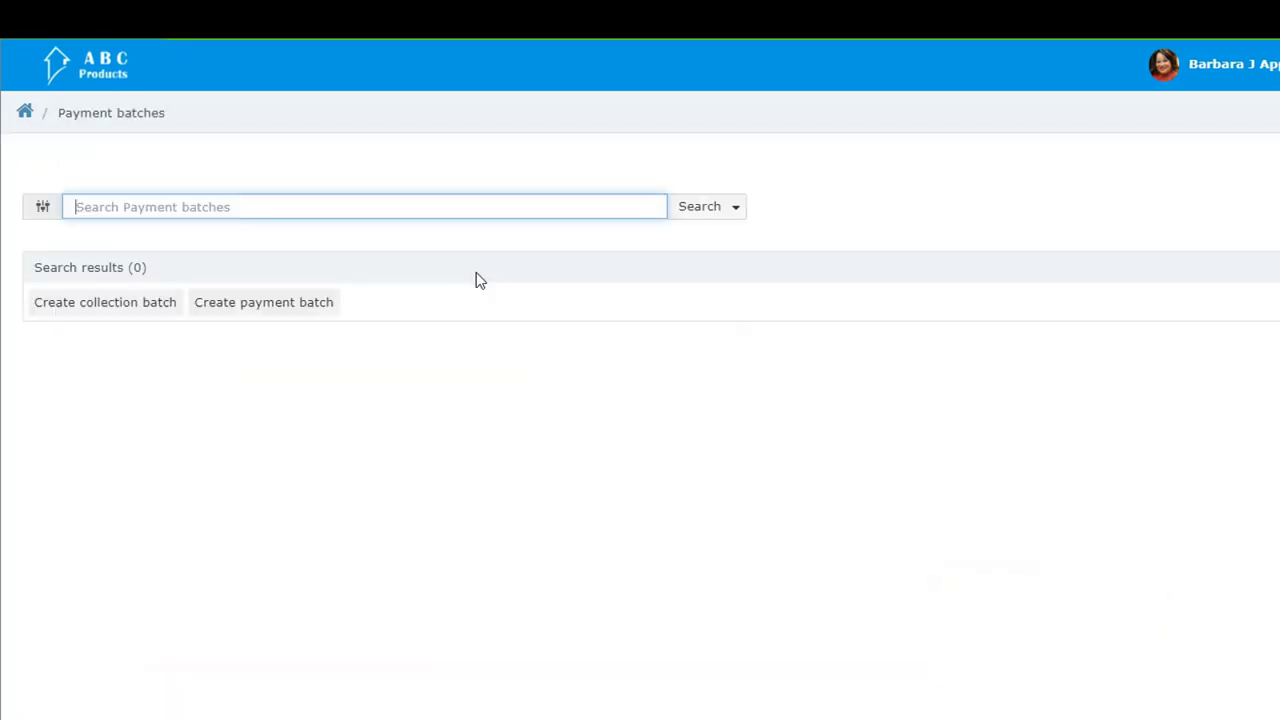
click(703, 210)
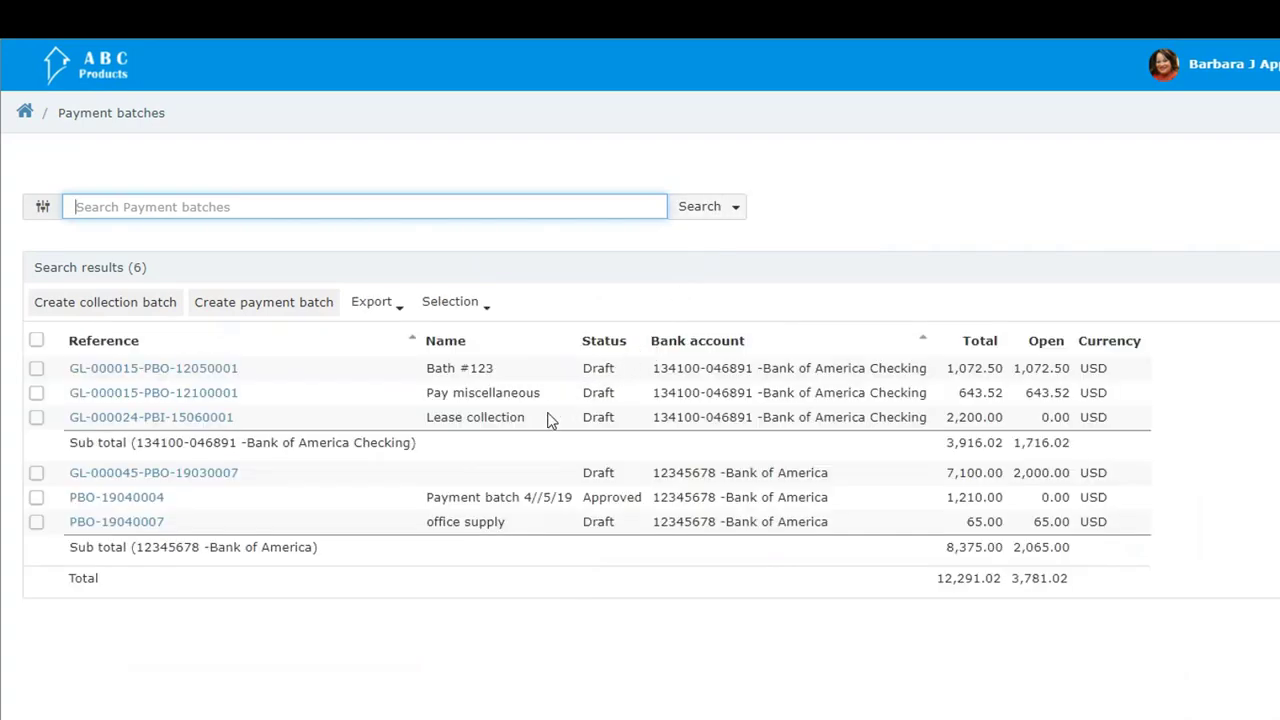
click(272, 305)
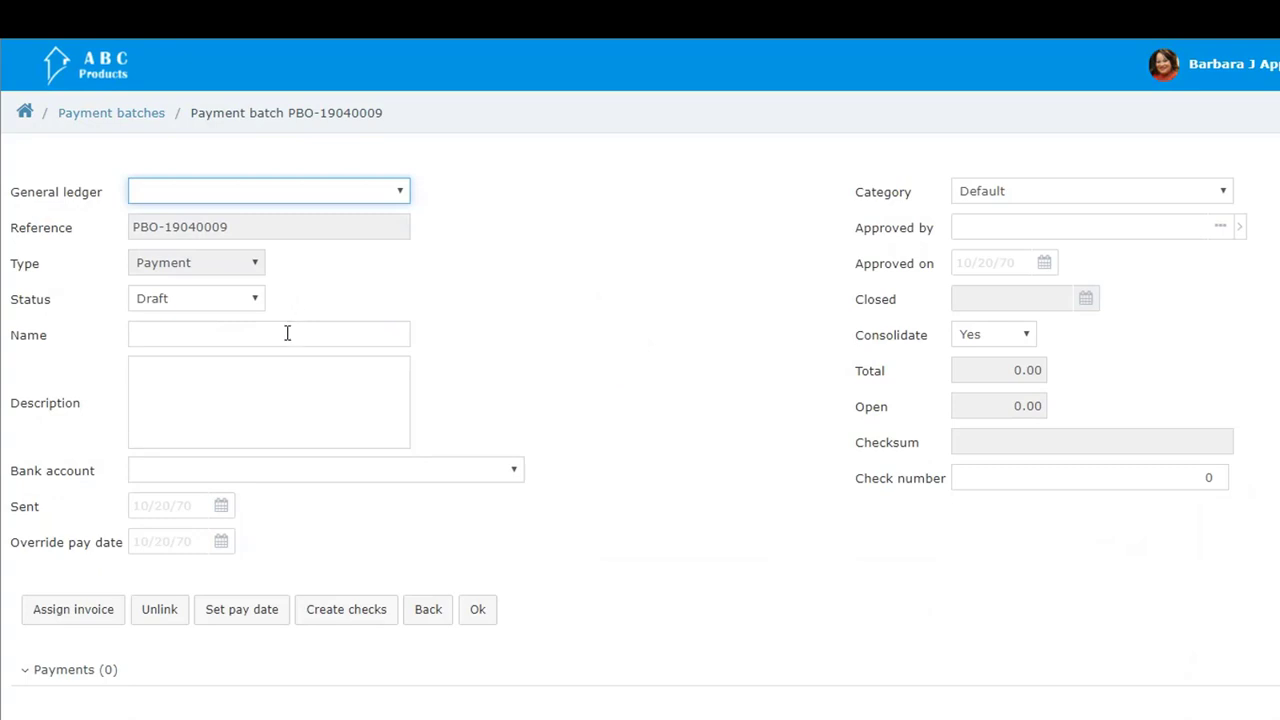
click(343, 197)
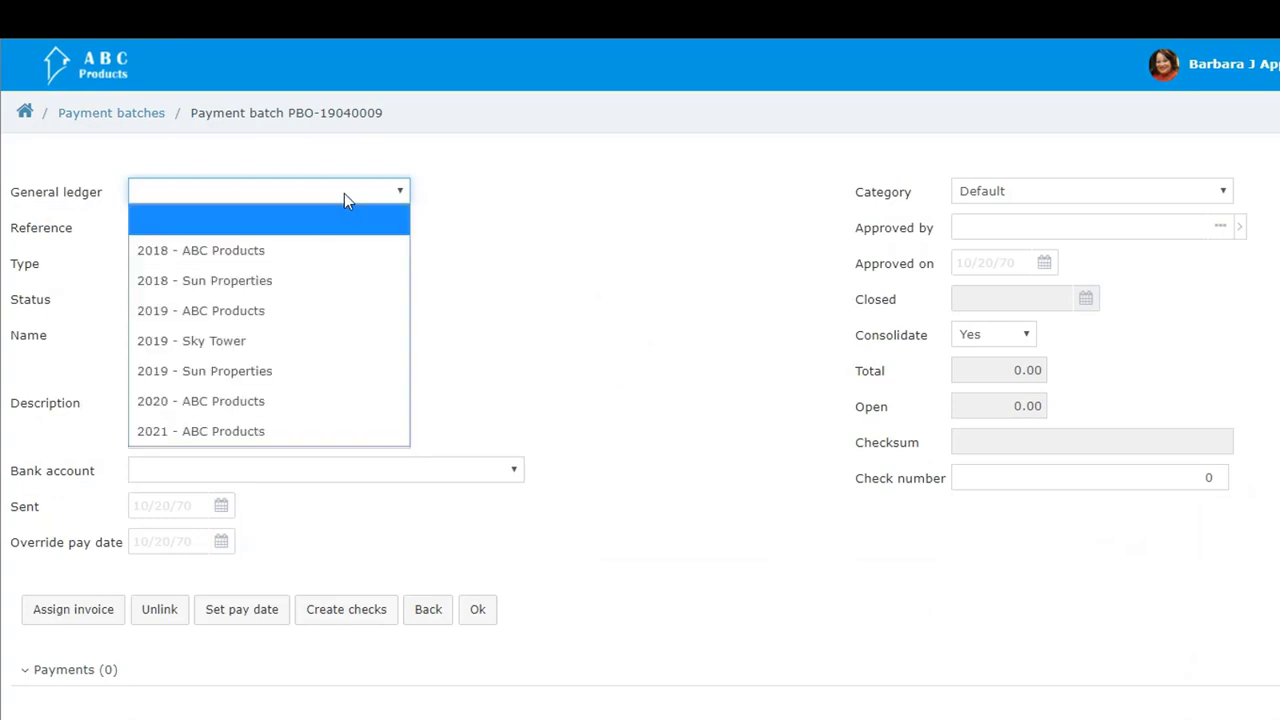
click(293, 312)
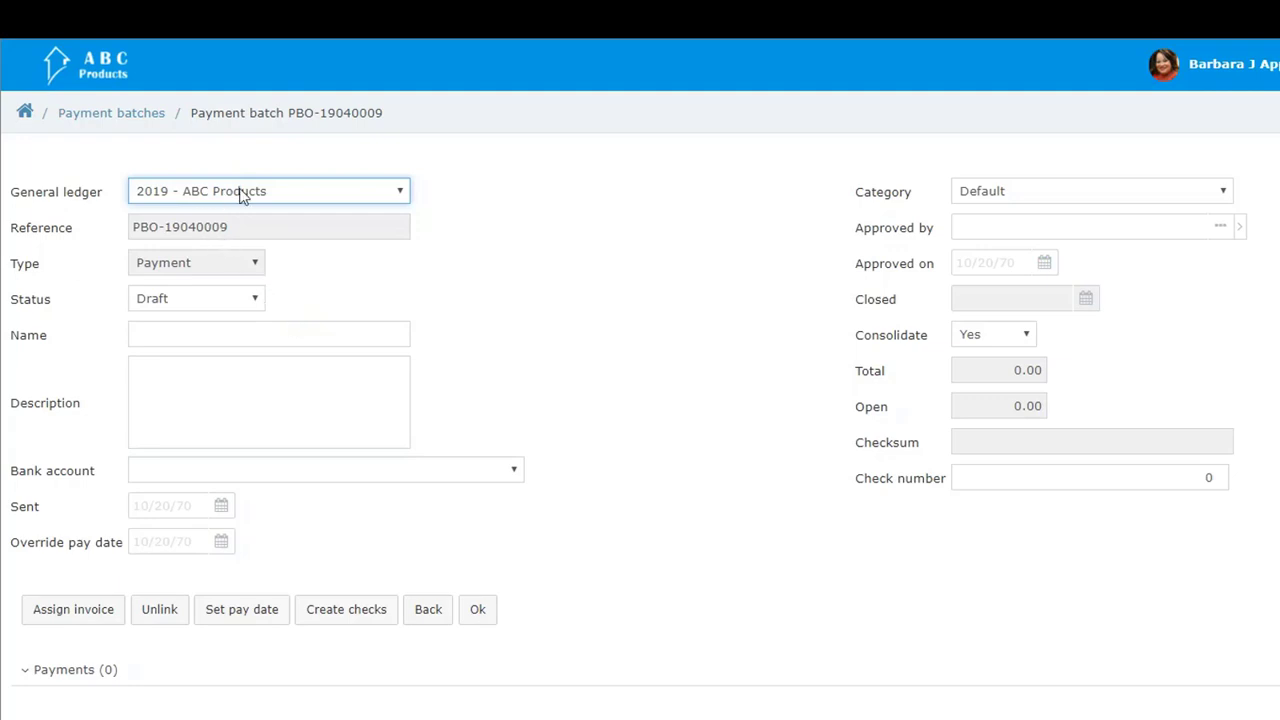
Step: Name the payment batch "Payments April 8" and set its bank account to the Bank of America account
click(194, 331)
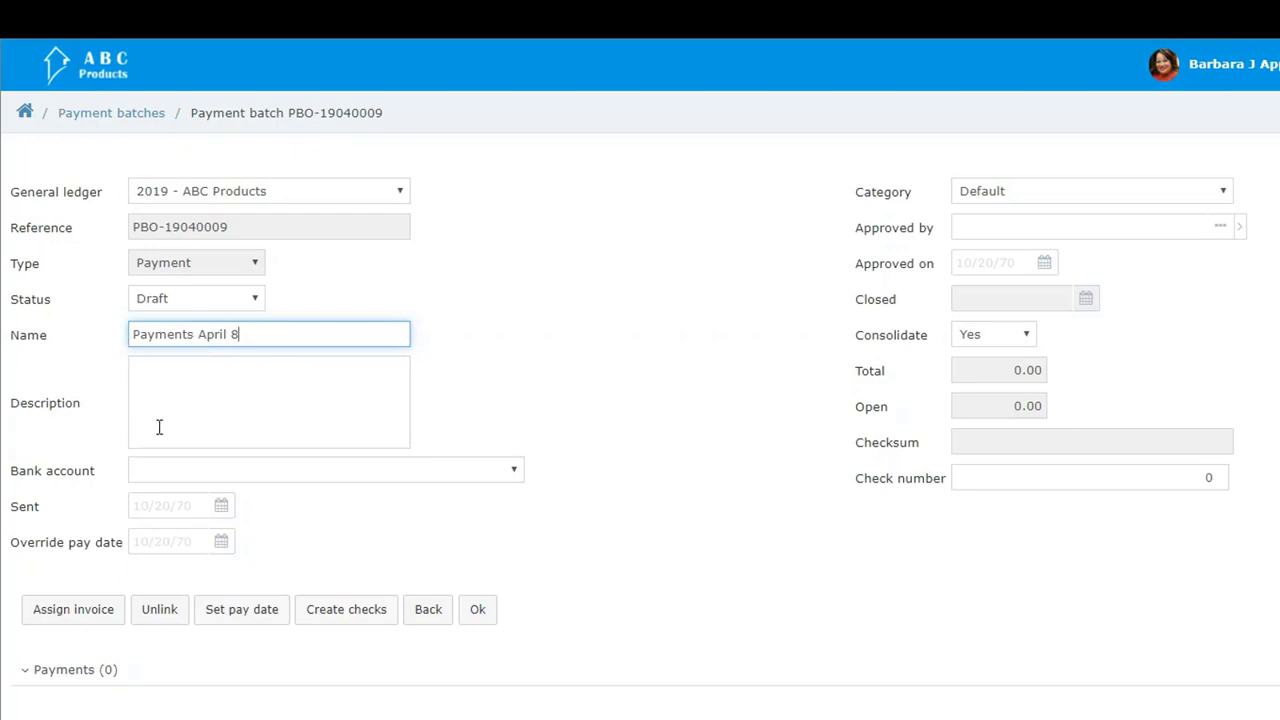
click(183, 472)
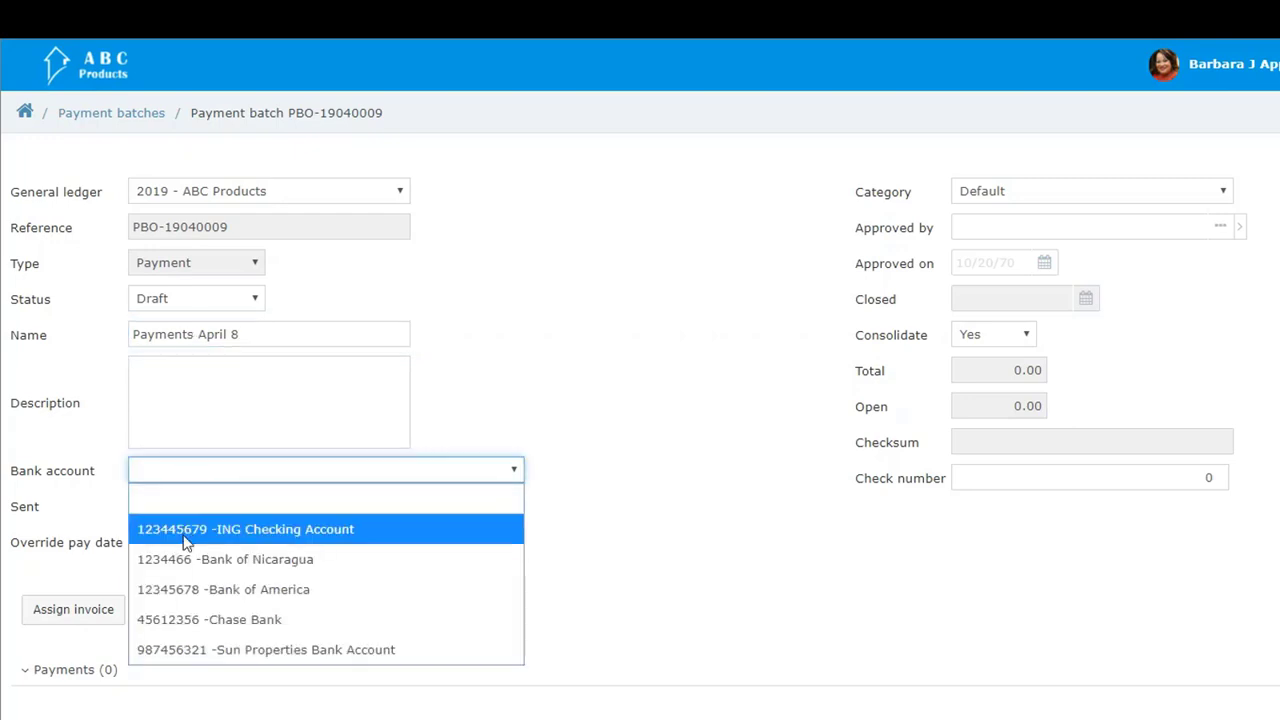
click(208, 590)
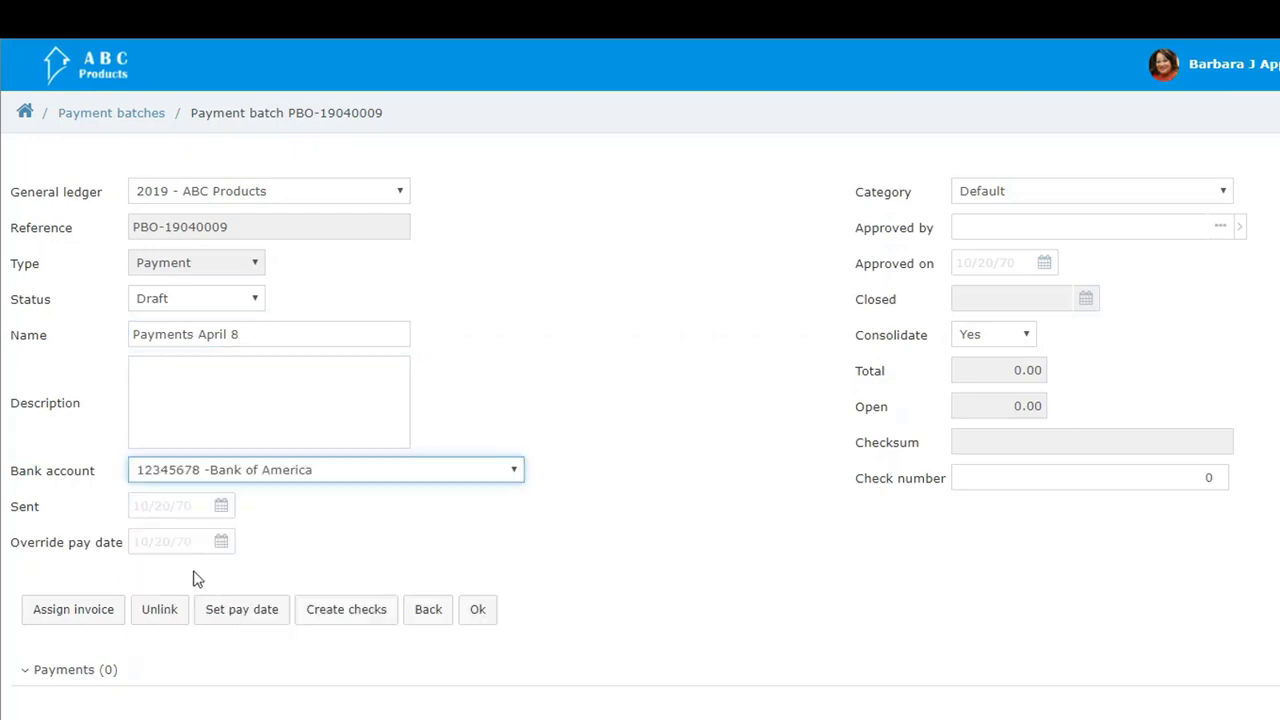
Step: Assign the open incoming invoices "Utilities for March" and "Tables & chairs payment" to the payment batch
click(112, 607)
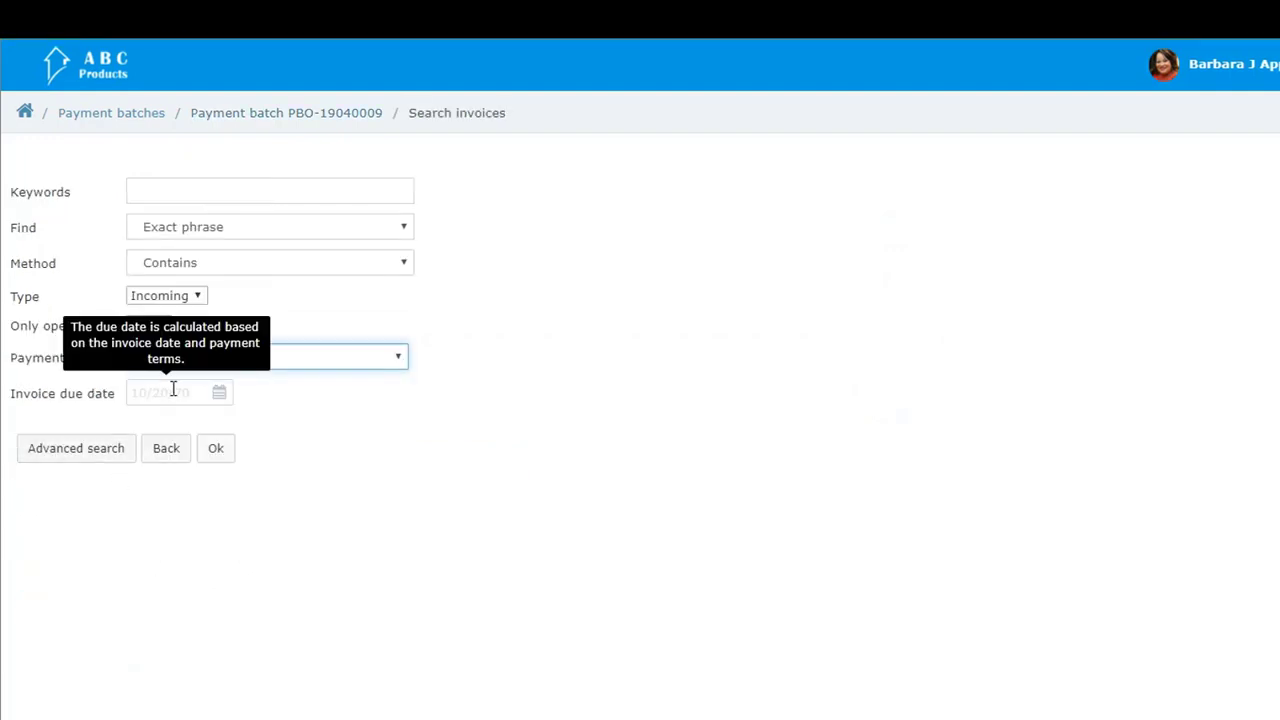
click(216, 452)
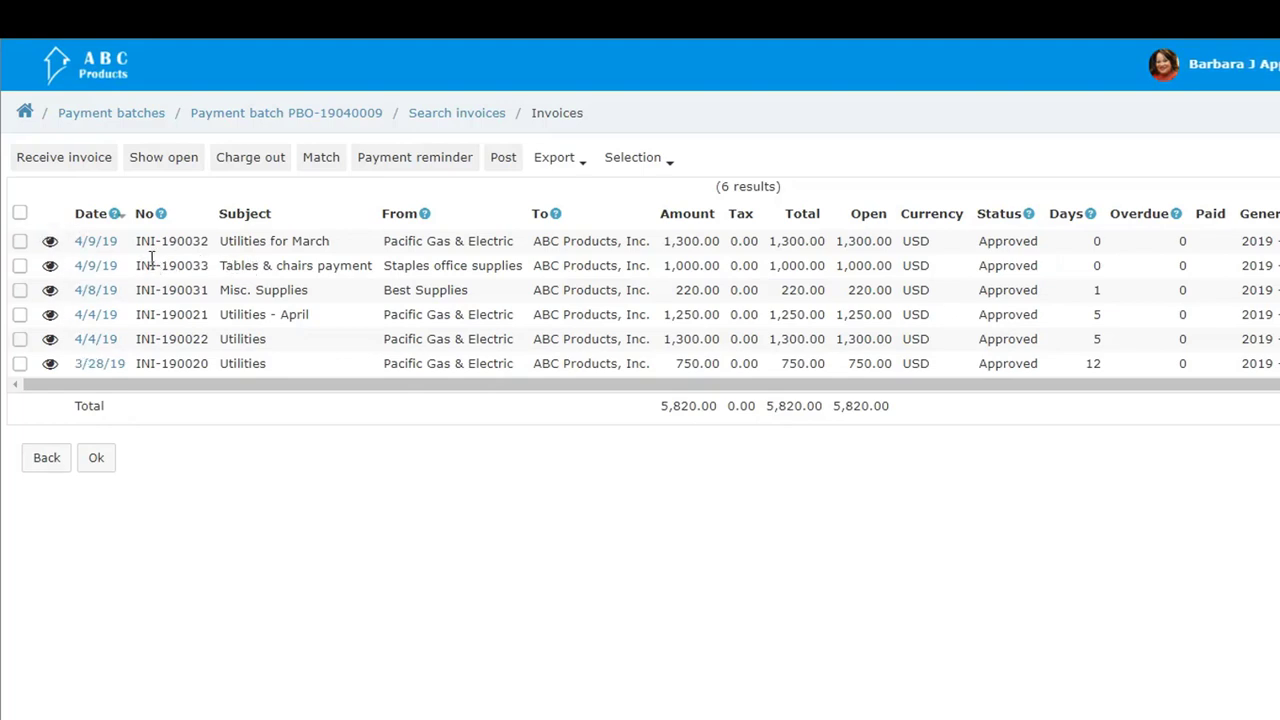
click(20, 241)
click(20, 265)
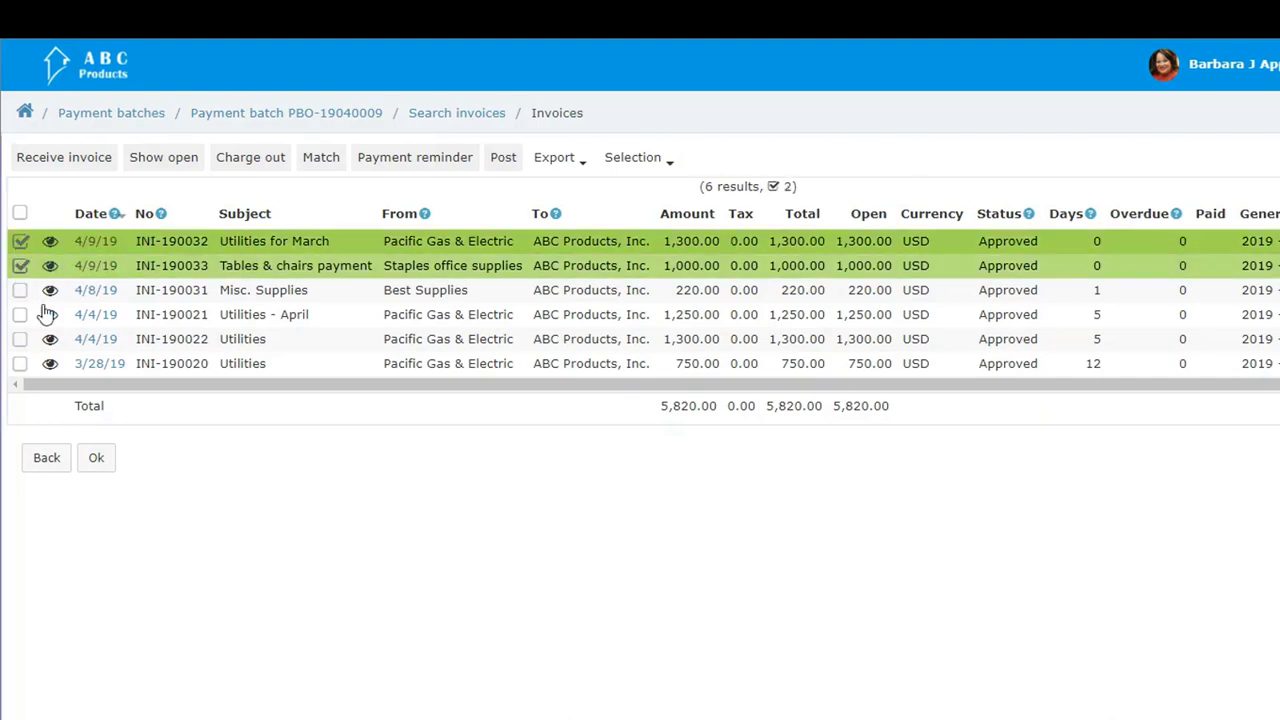
click(96, 458)
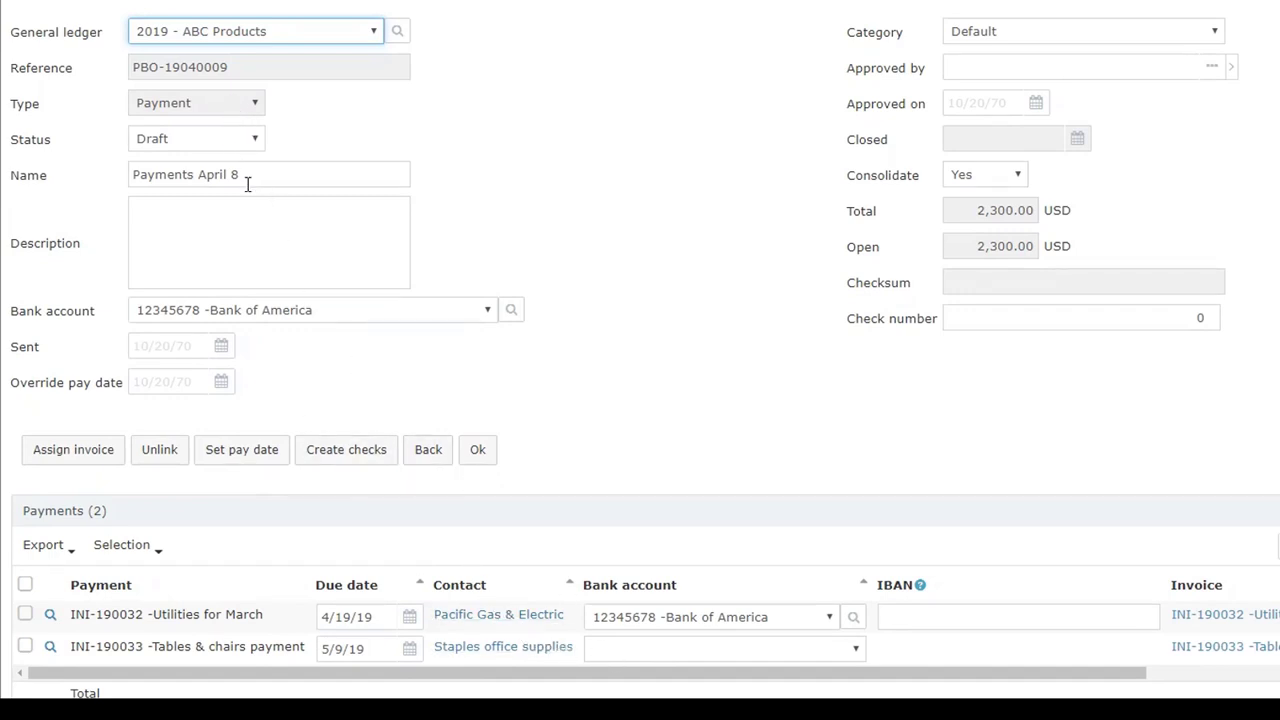
Step: Set the payment batch's status to Approved with approval date 4/9/19 and the logged-in account as approver
scroll(288, 228, up, 1)
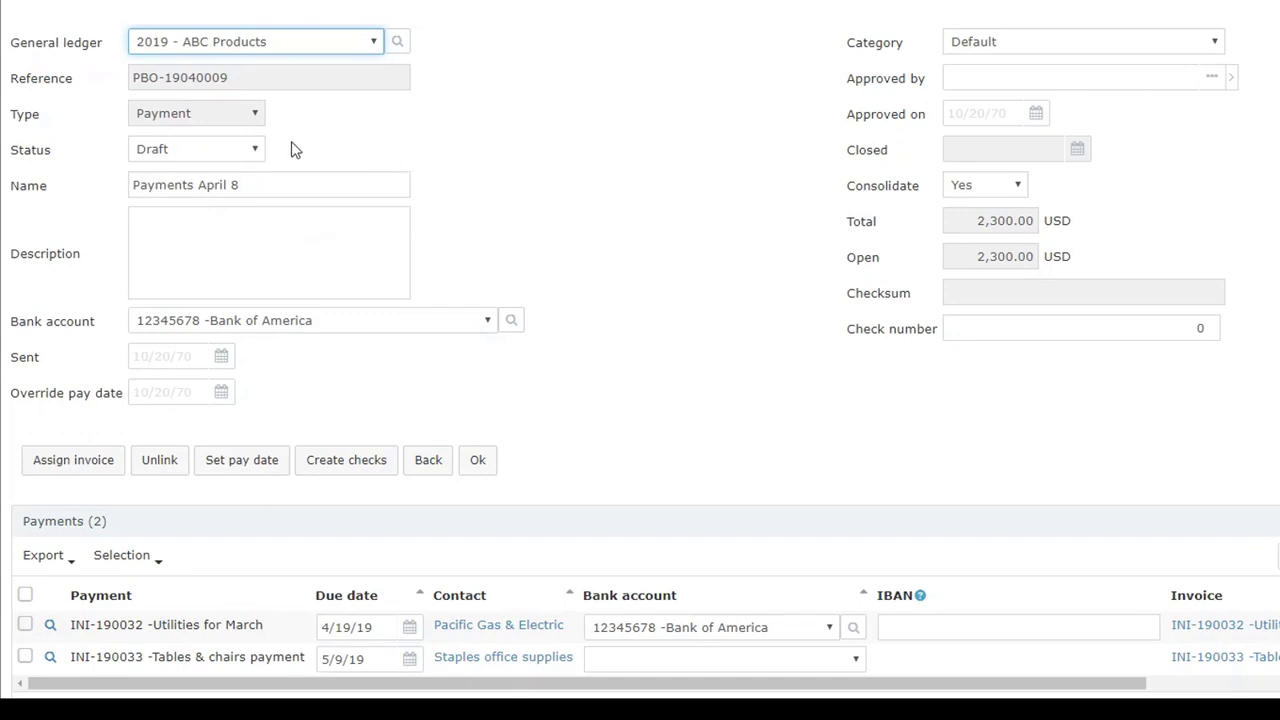
click(256, 149)
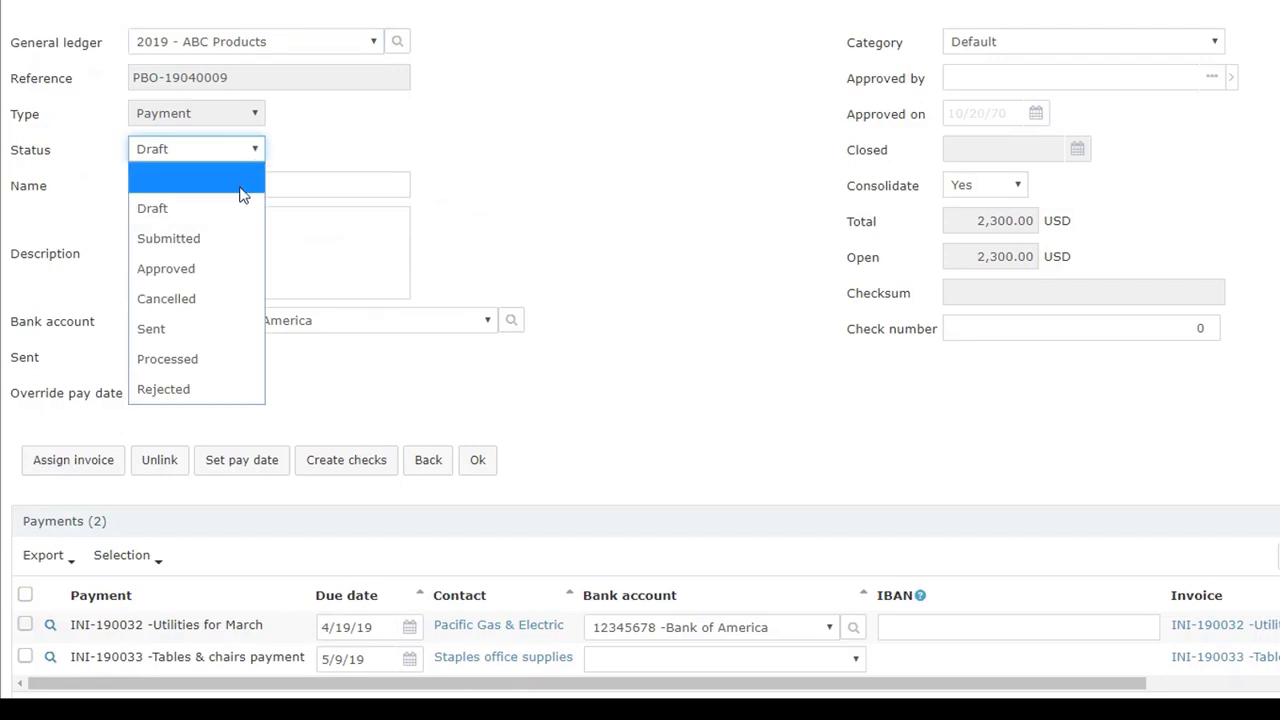
click(209, 278)
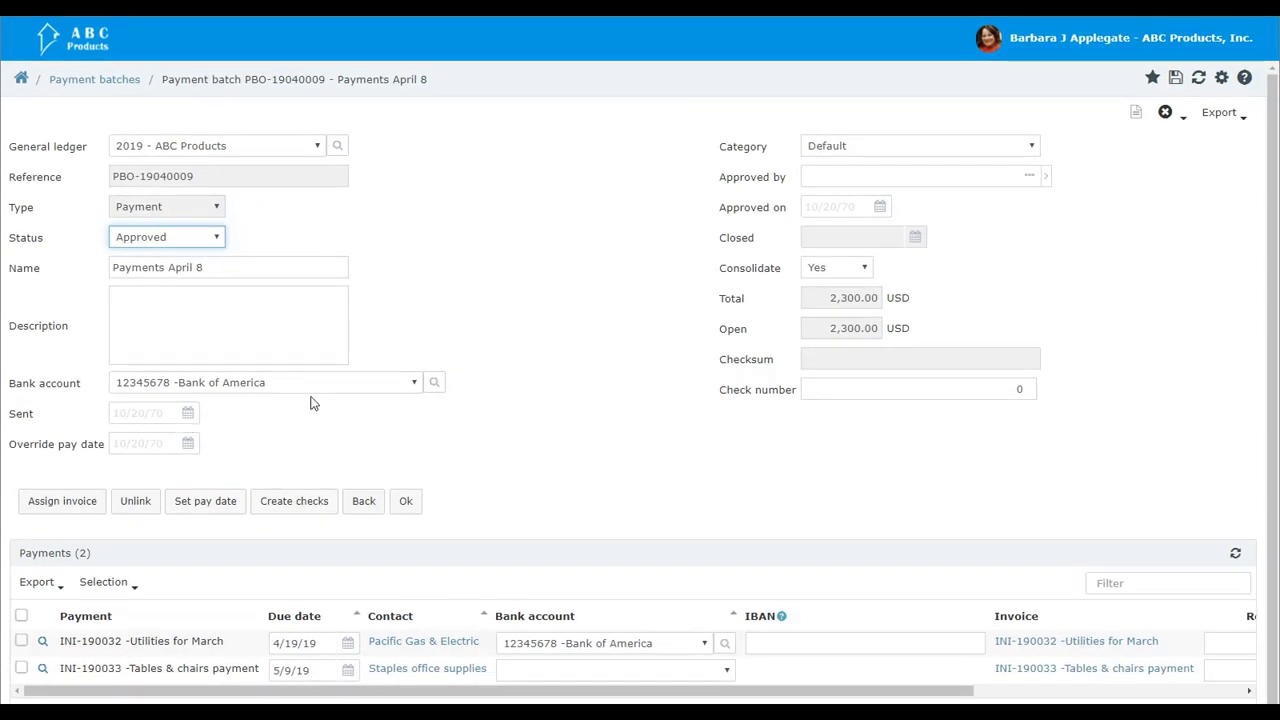
click(880, 207)
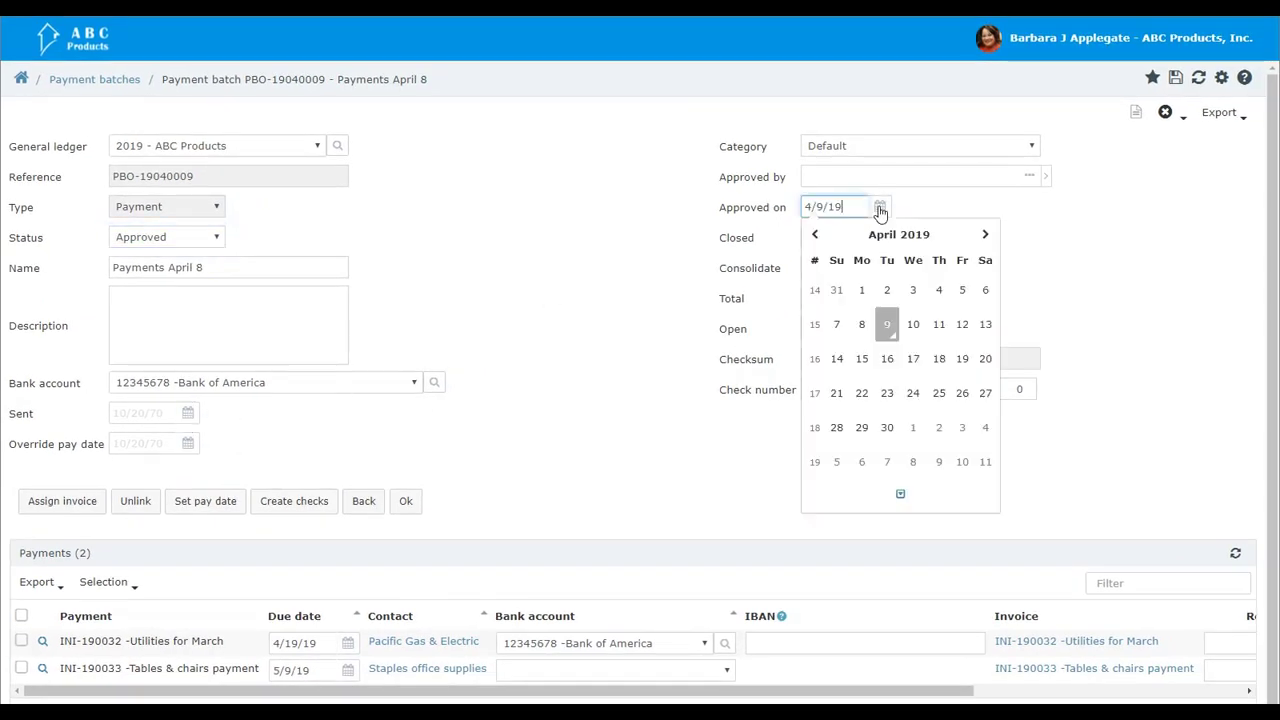
click(888, 330)
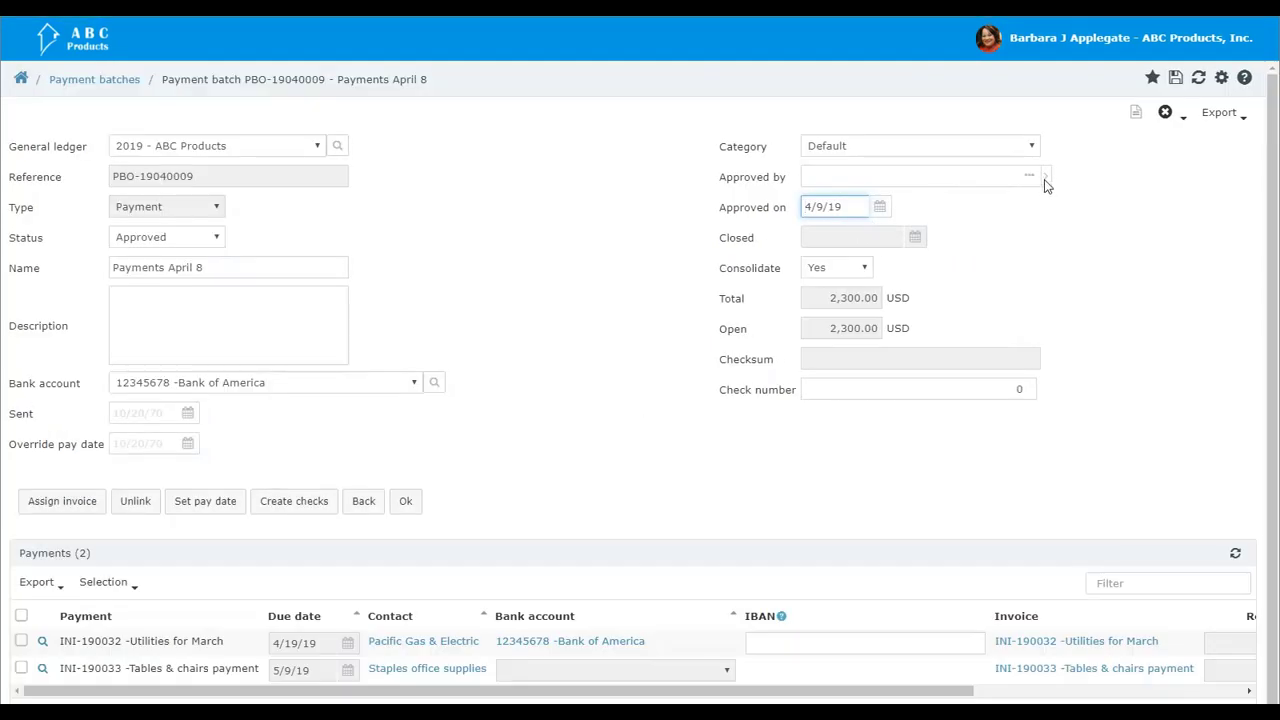
click(1045, 177)
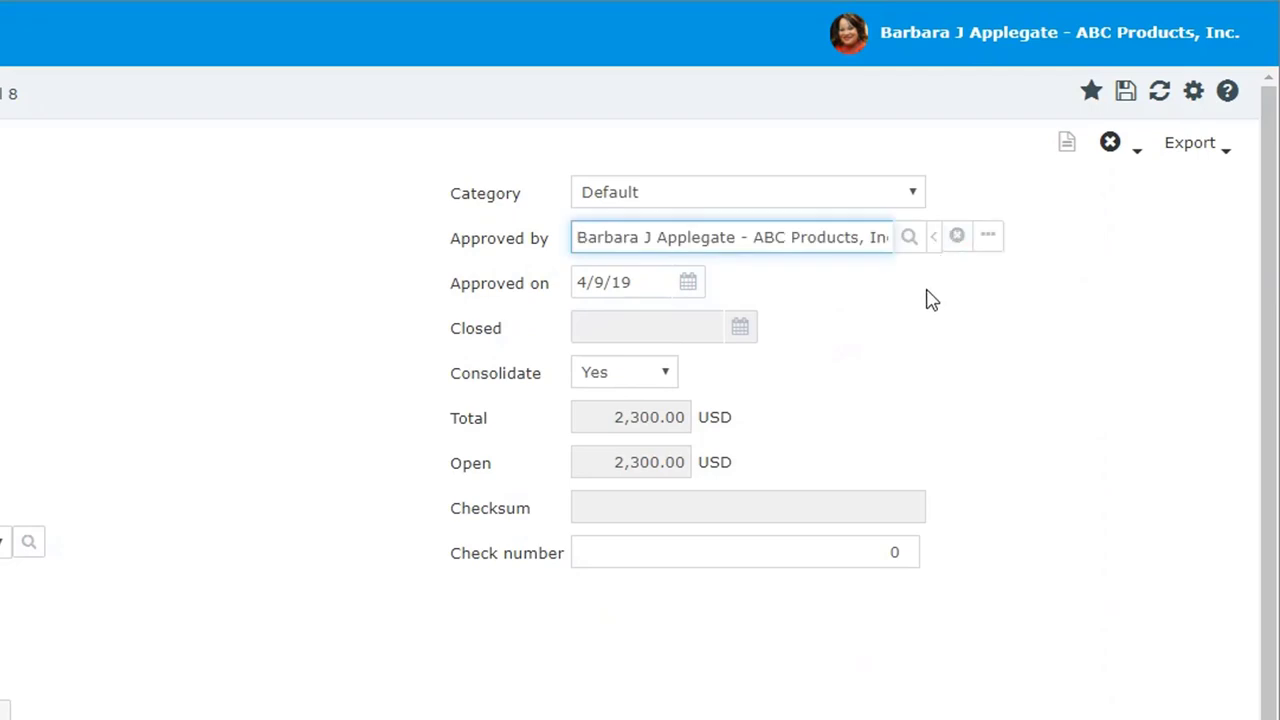
click(925, 294)
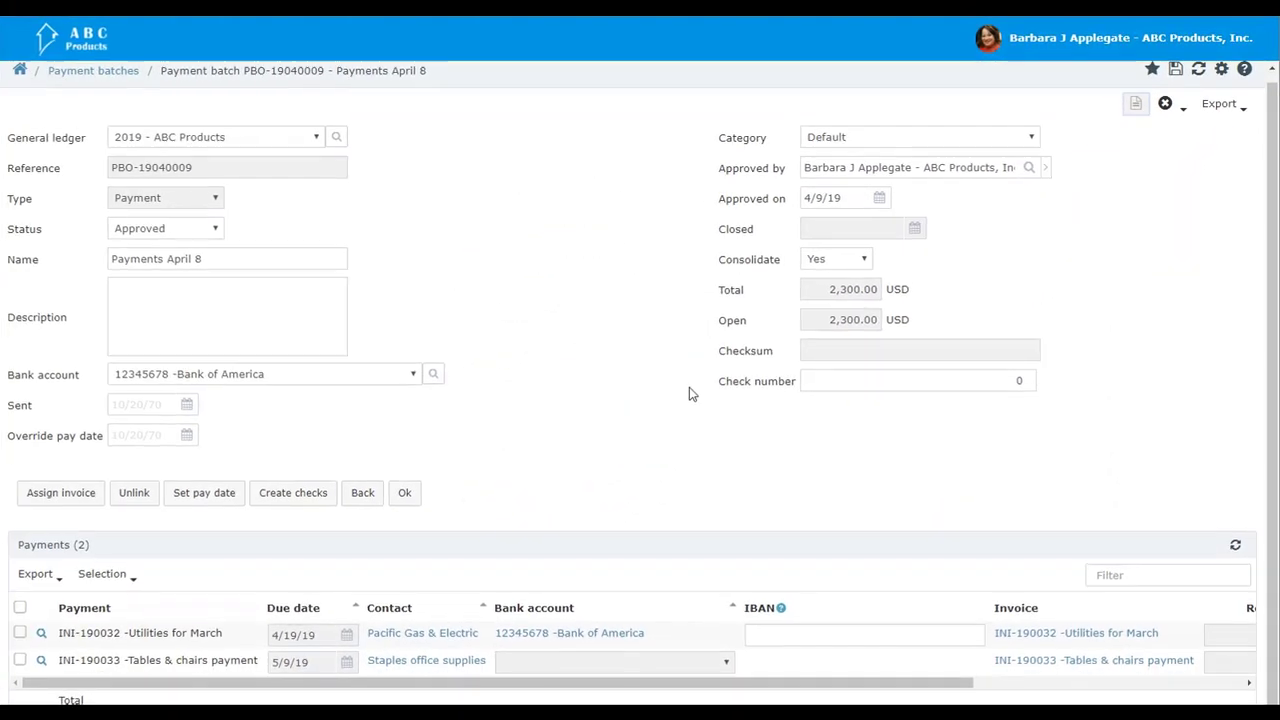
Step: Create the batch's checks, then print and send both the Pacific Gas & Electric and Staples checks using the BlankCheckbook PDF template
click(307, 500)
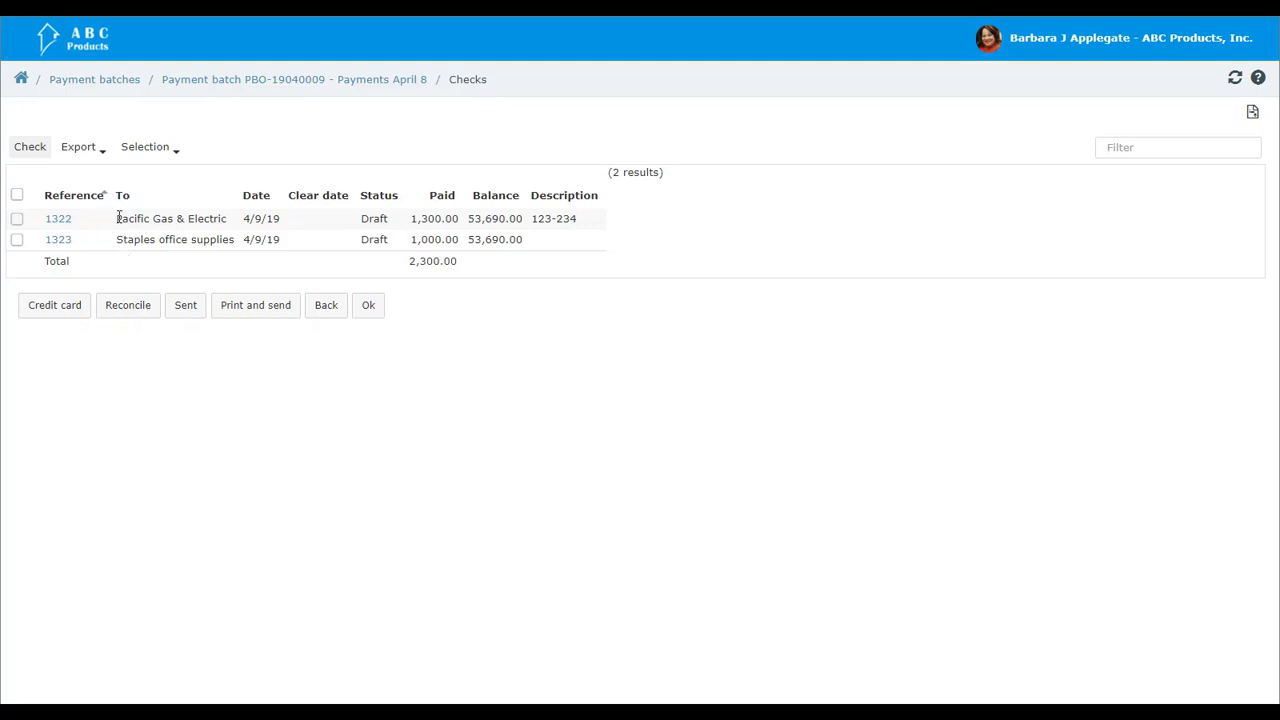
click(17, 219)
click(17, 240)
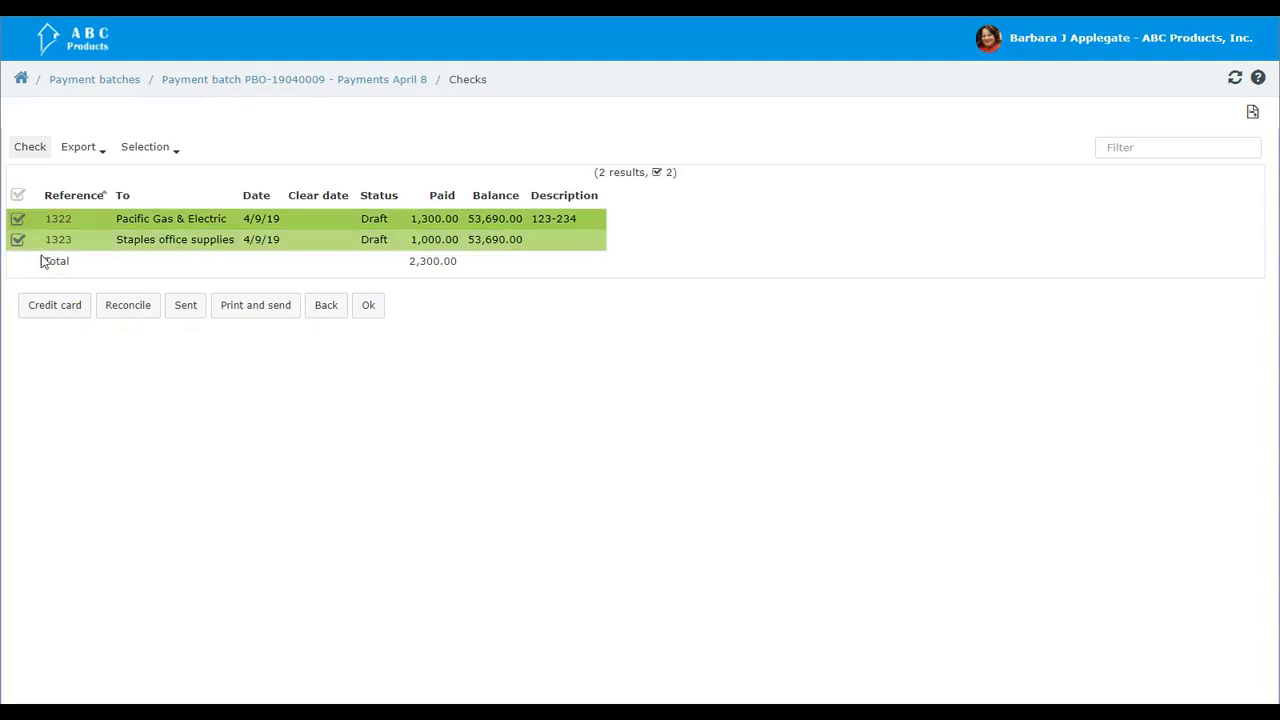
click(238, 314)
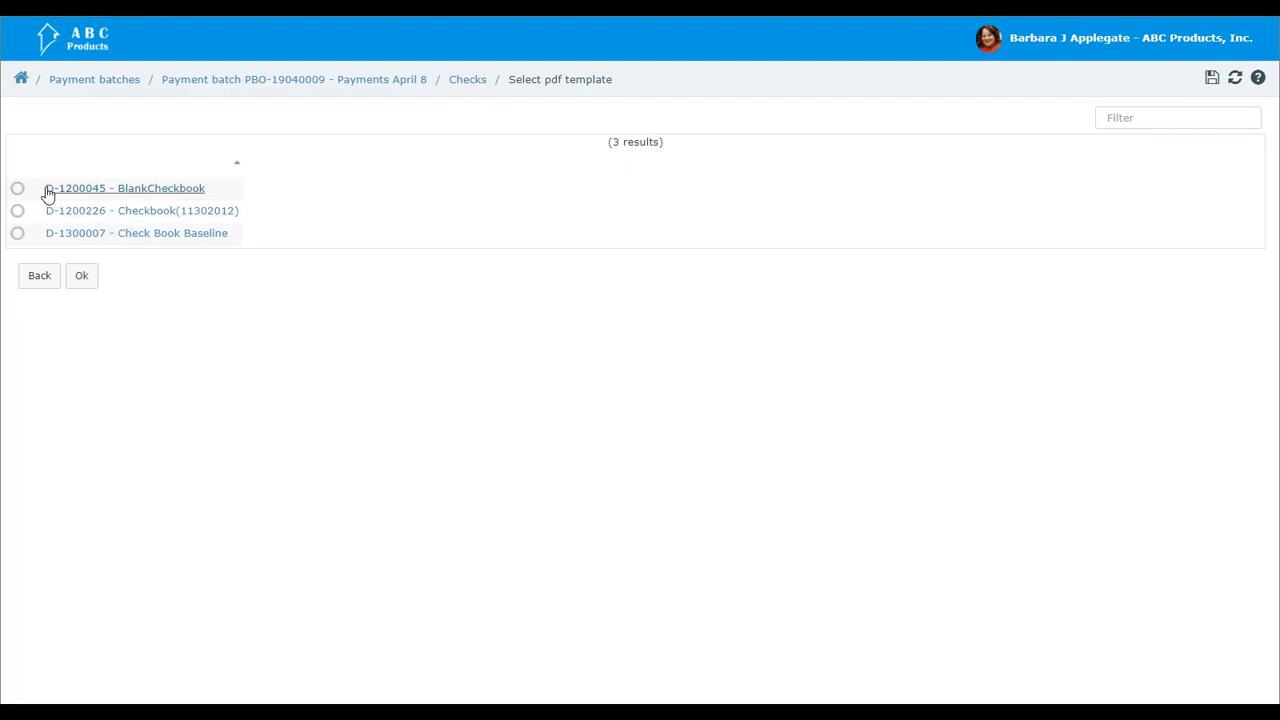
click(17, 190)
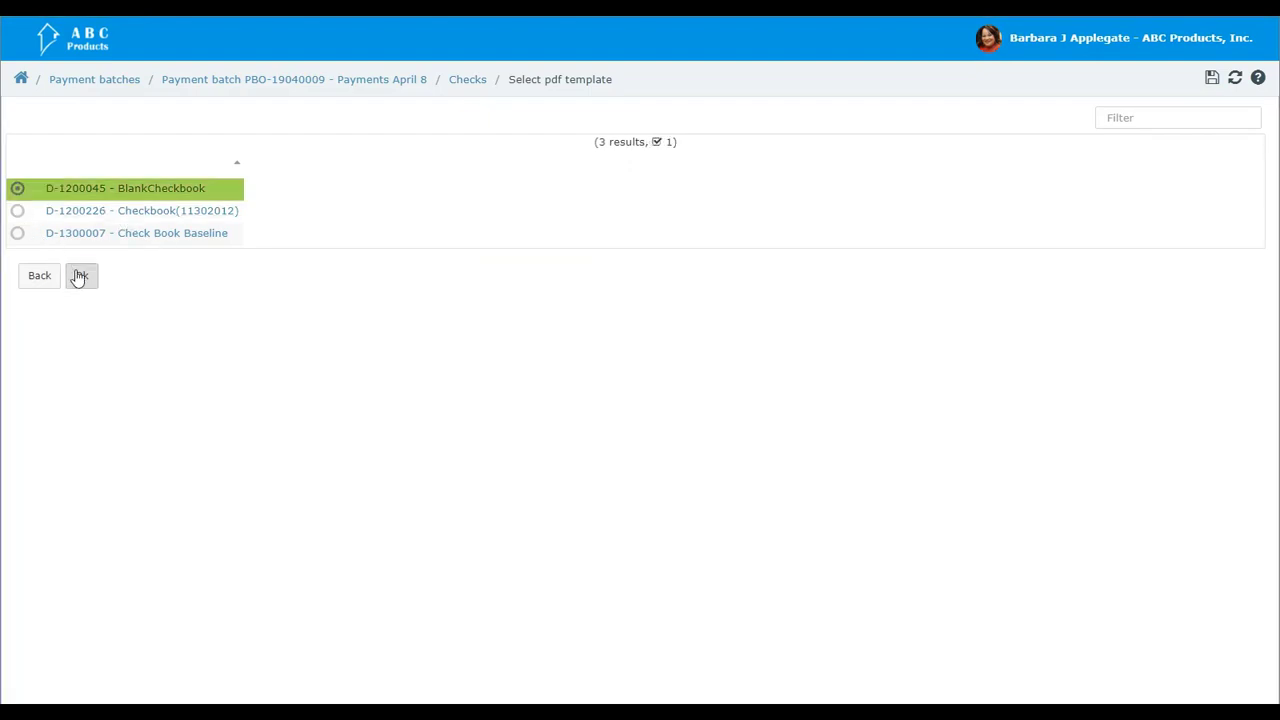
click(81, 276)
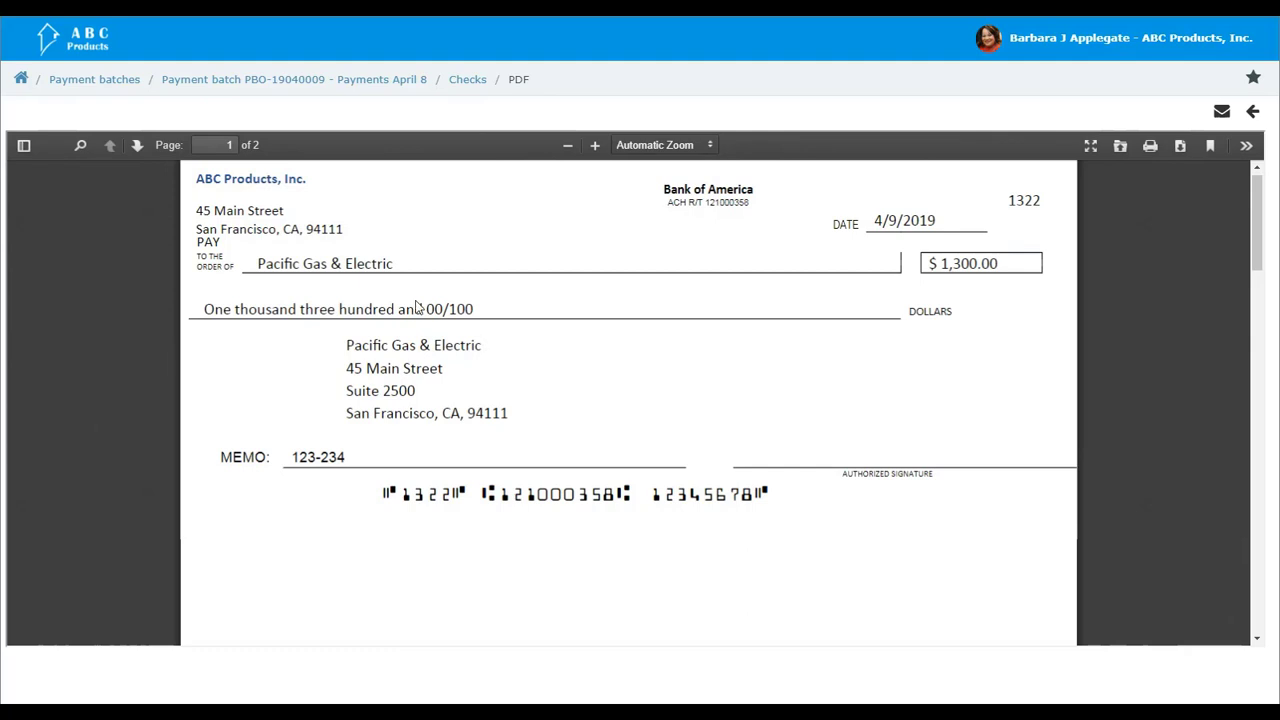
Step: Review the payee, amount, date and stub on both pages of the generated checks PDF
scroll(411, 348, down, 5)
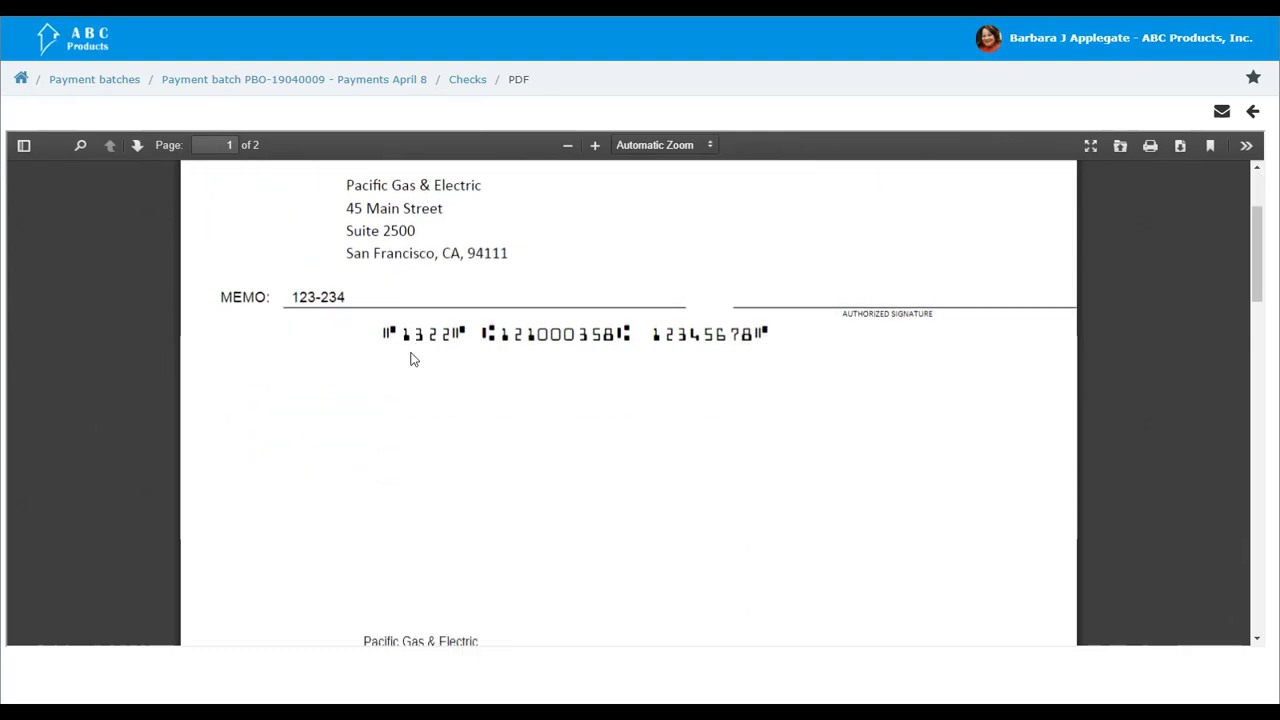
scroll(409, 361, down, 6)
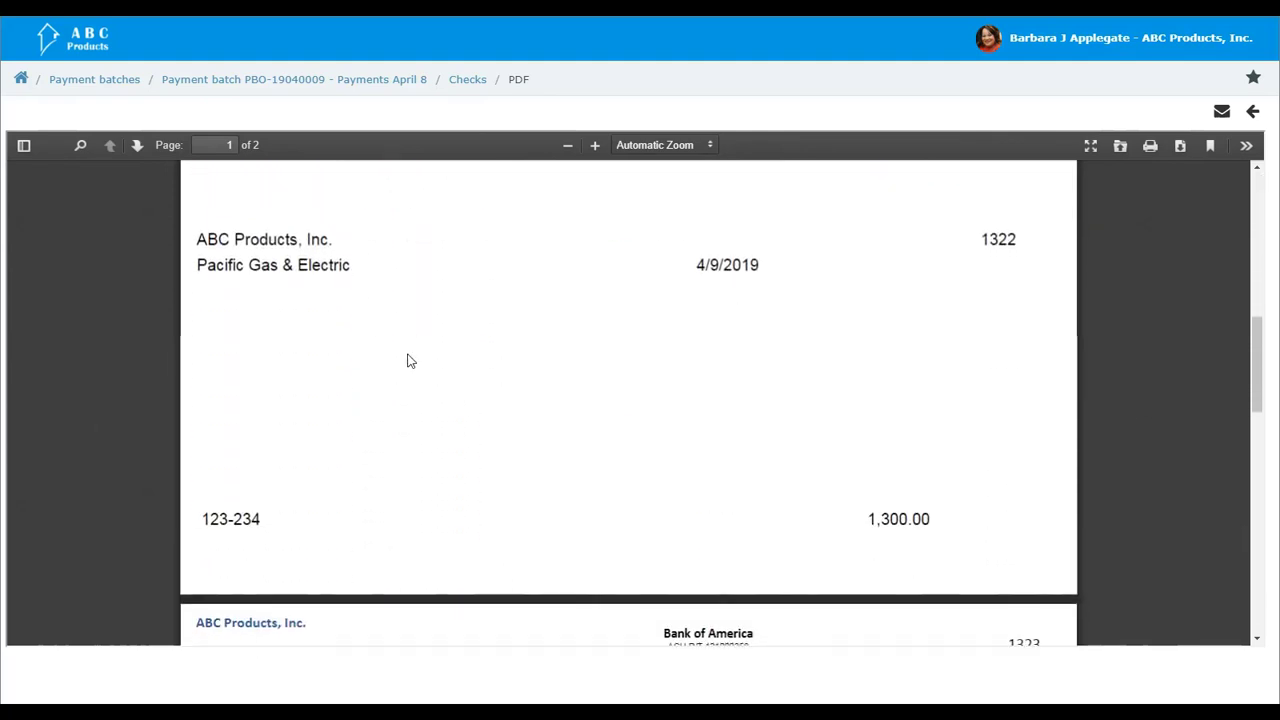
scroll(409, 361, down, 5)
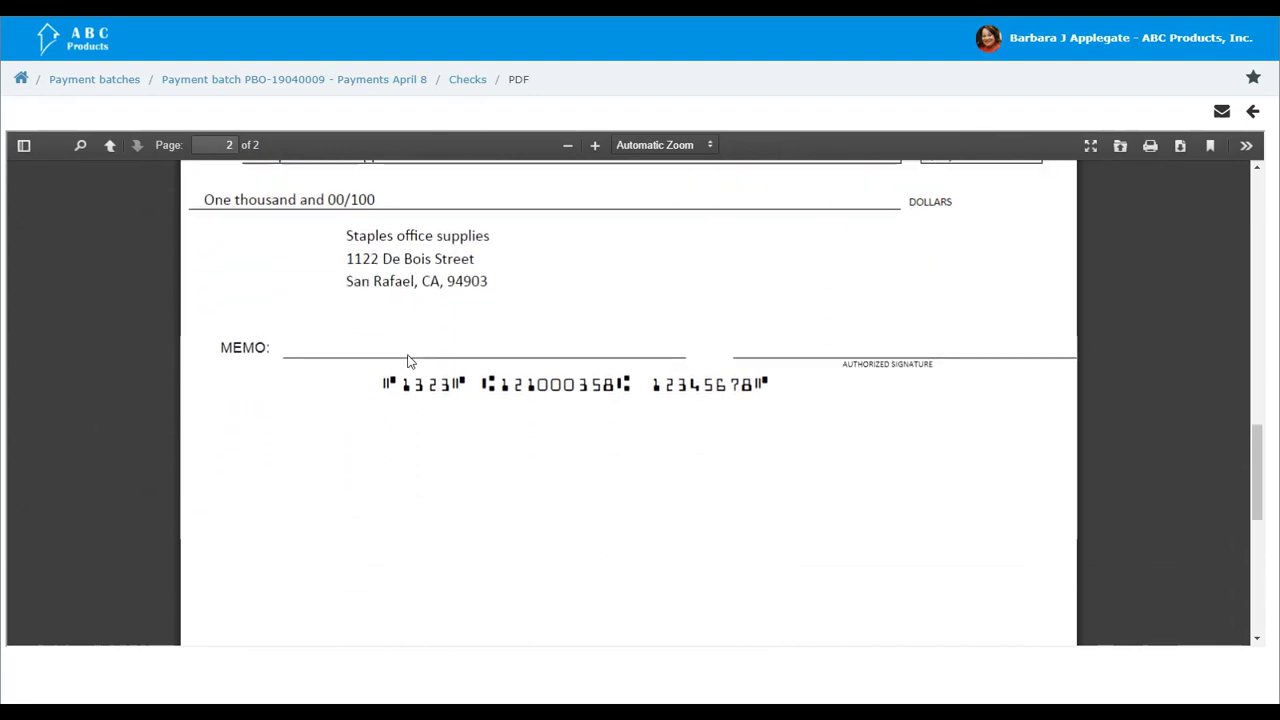
scroll(408, 361, down, 5)
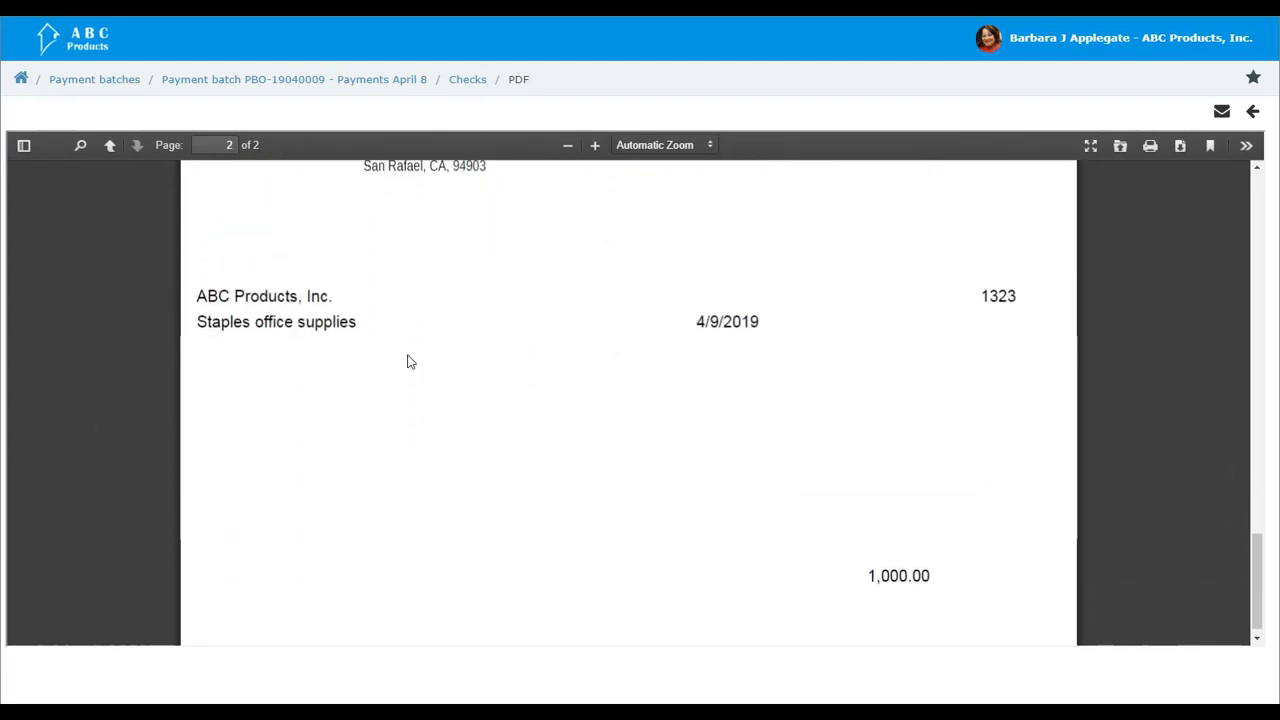
scroll(408, 361, up, 1)
scroll(410, 361, up, 8)
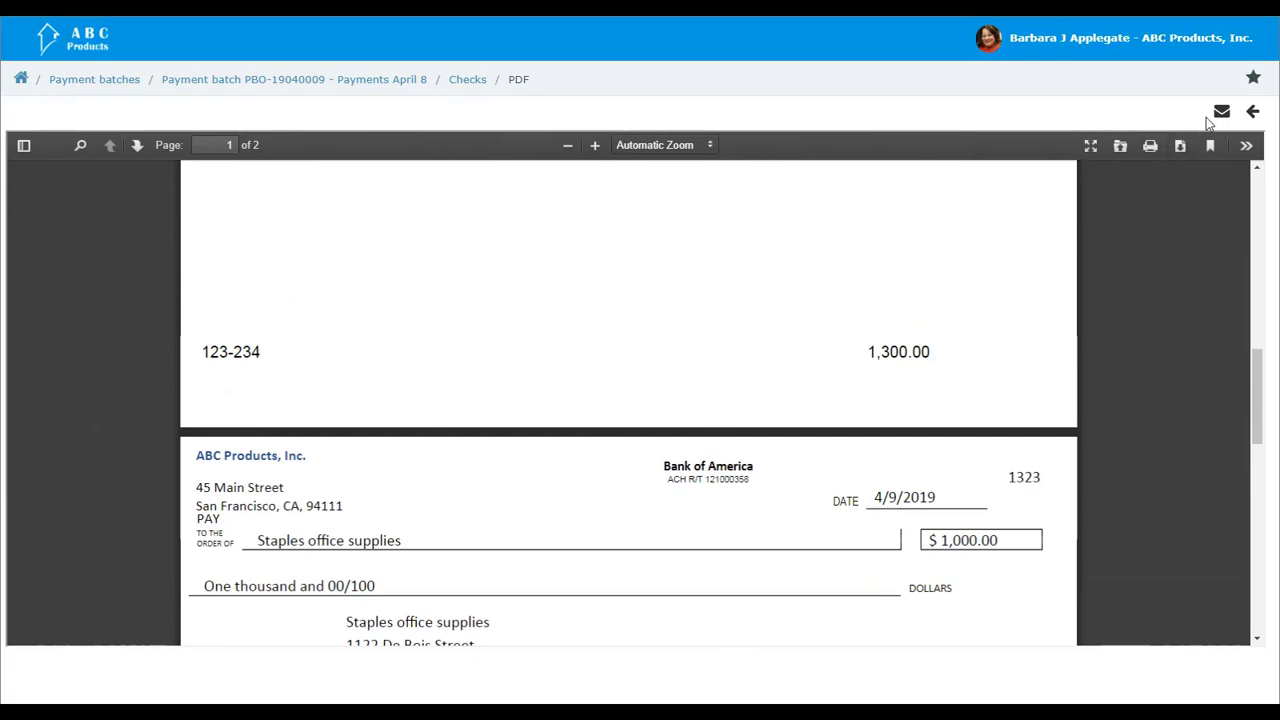
Step: Close the checks PDF, confirm the checks list, and complete the payment batch to return to the batch overview
click(1252, 111)
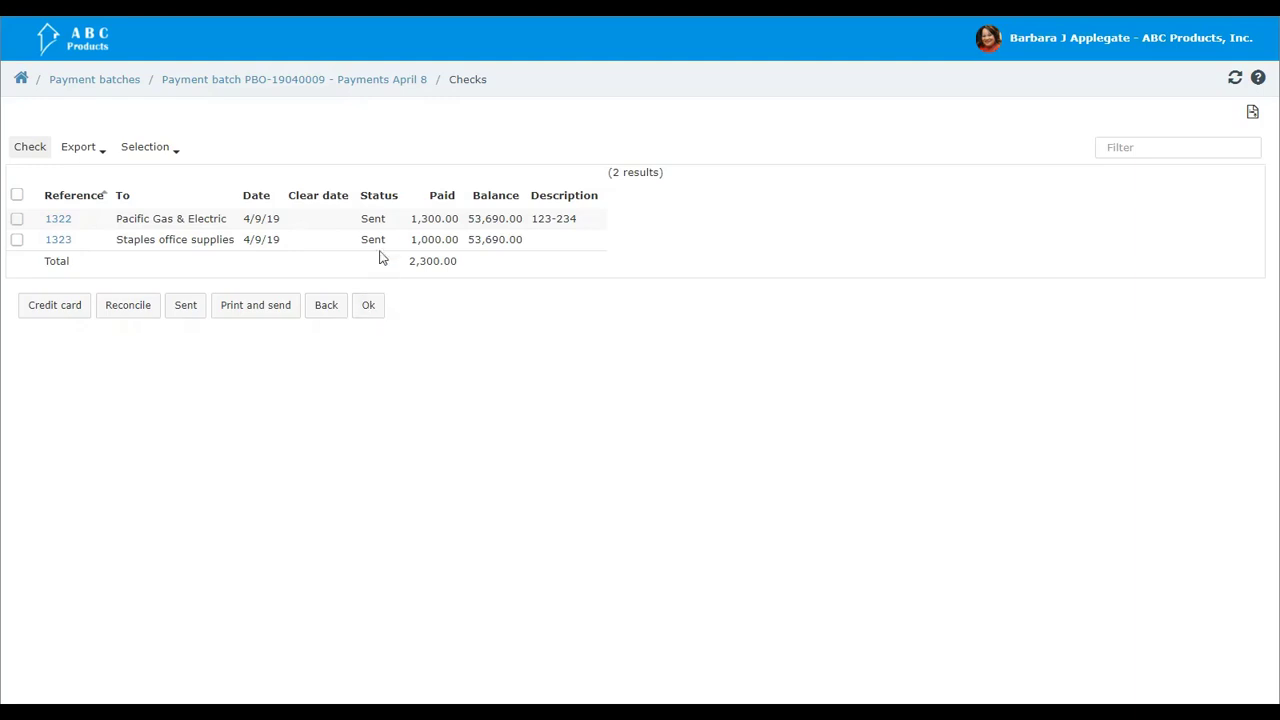
click(369, 307)
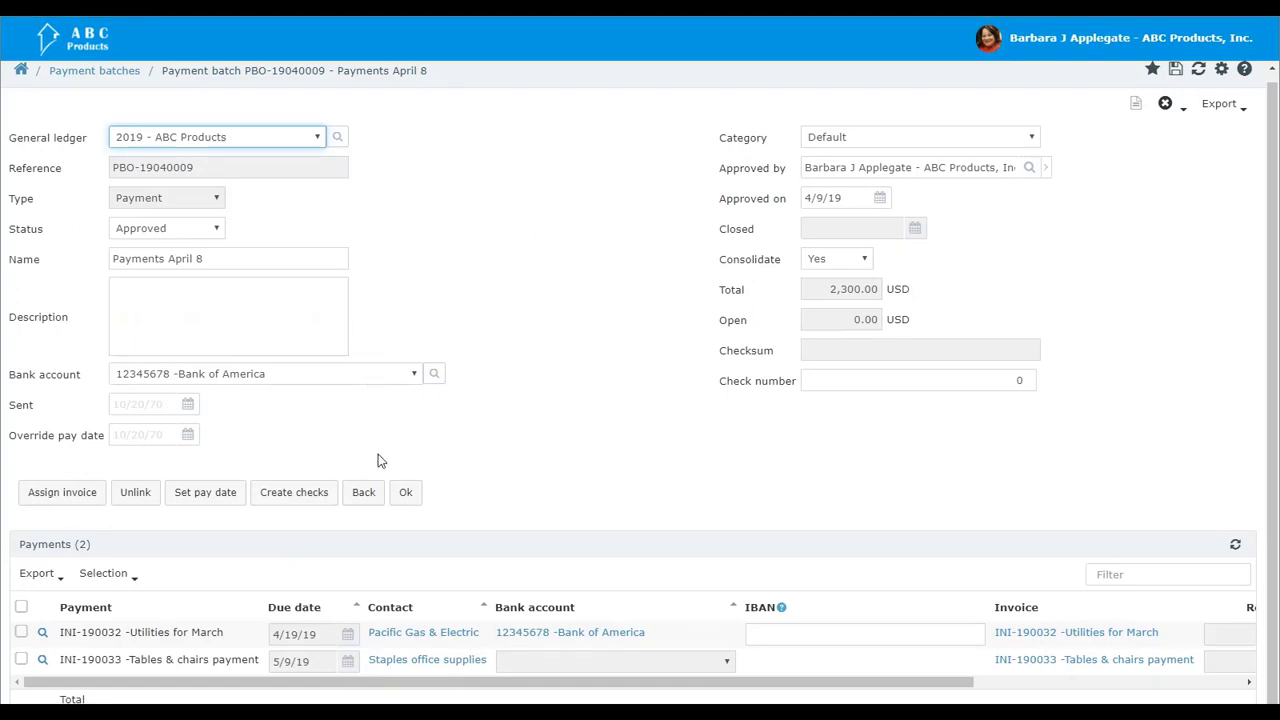
click(404, 492)
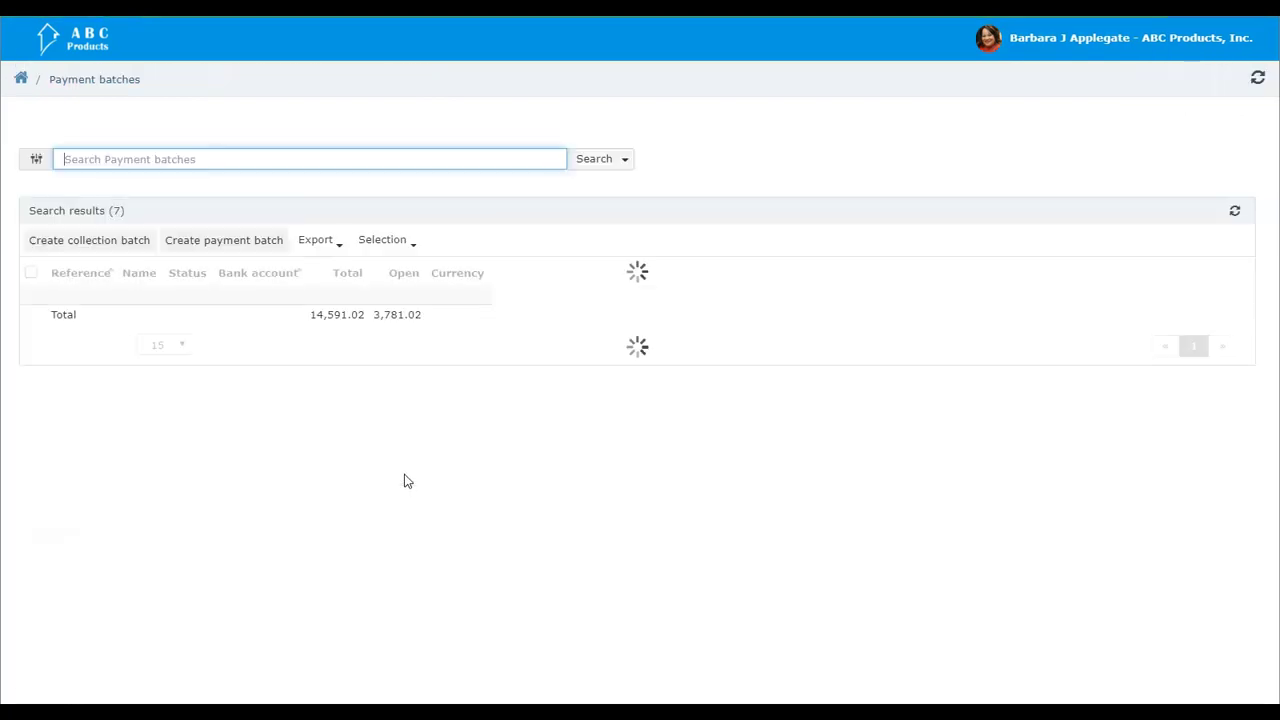